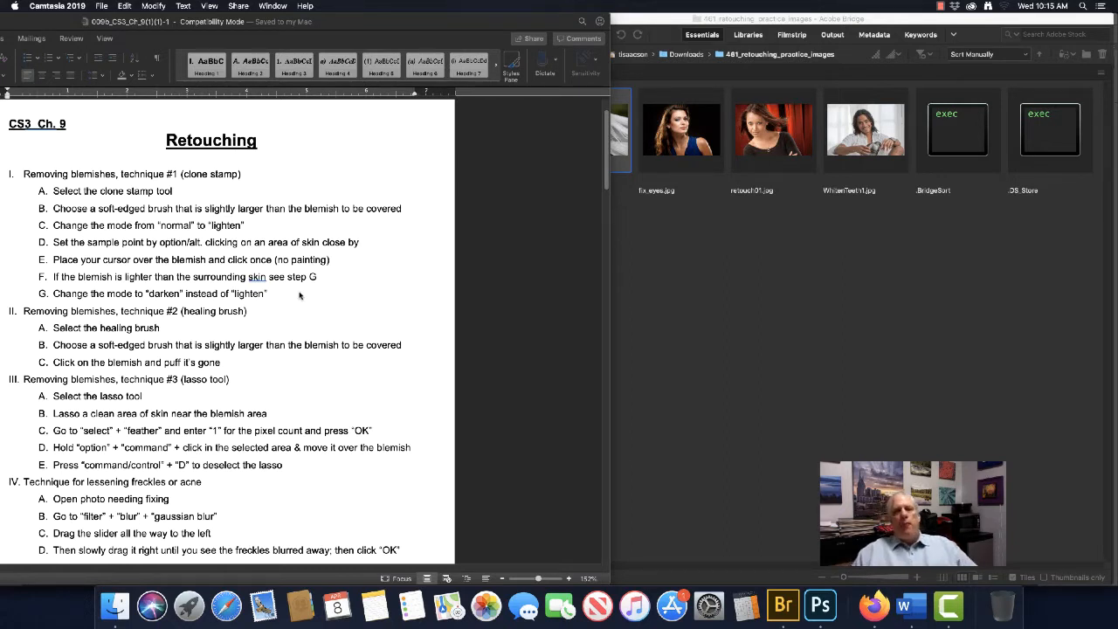
click(673, 316)
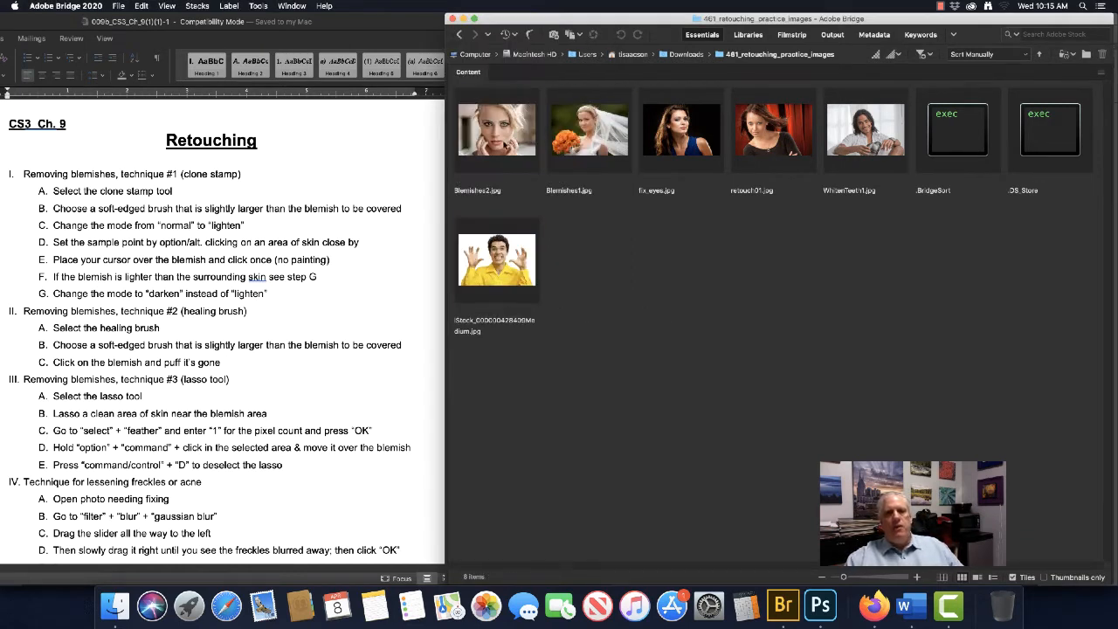
click(503, 144)
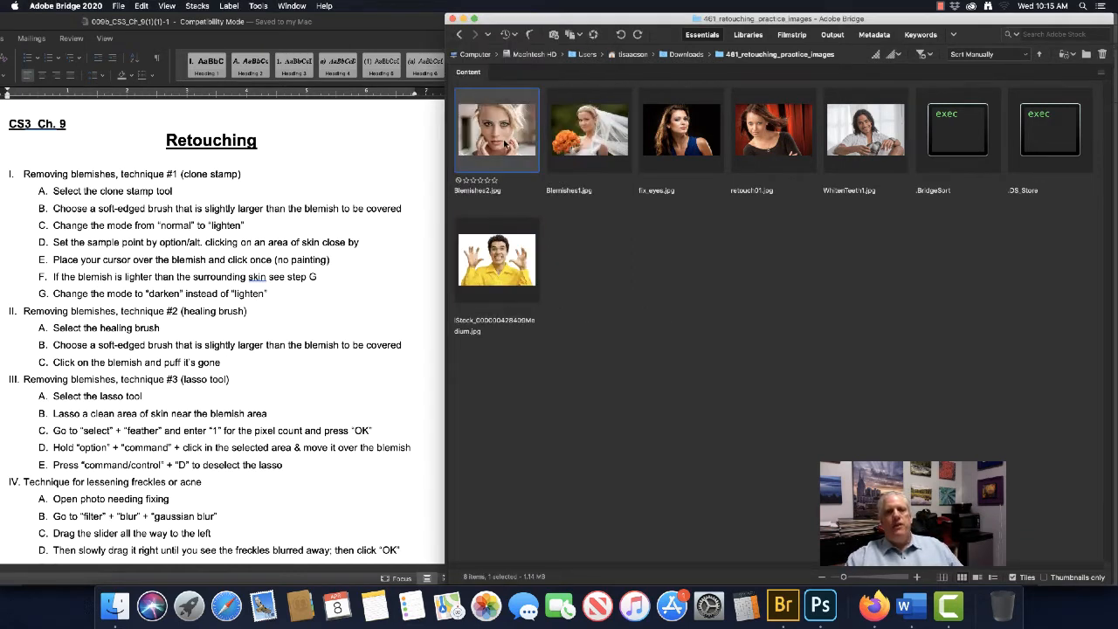
super+click(585, 150)
super+click(511, 266)
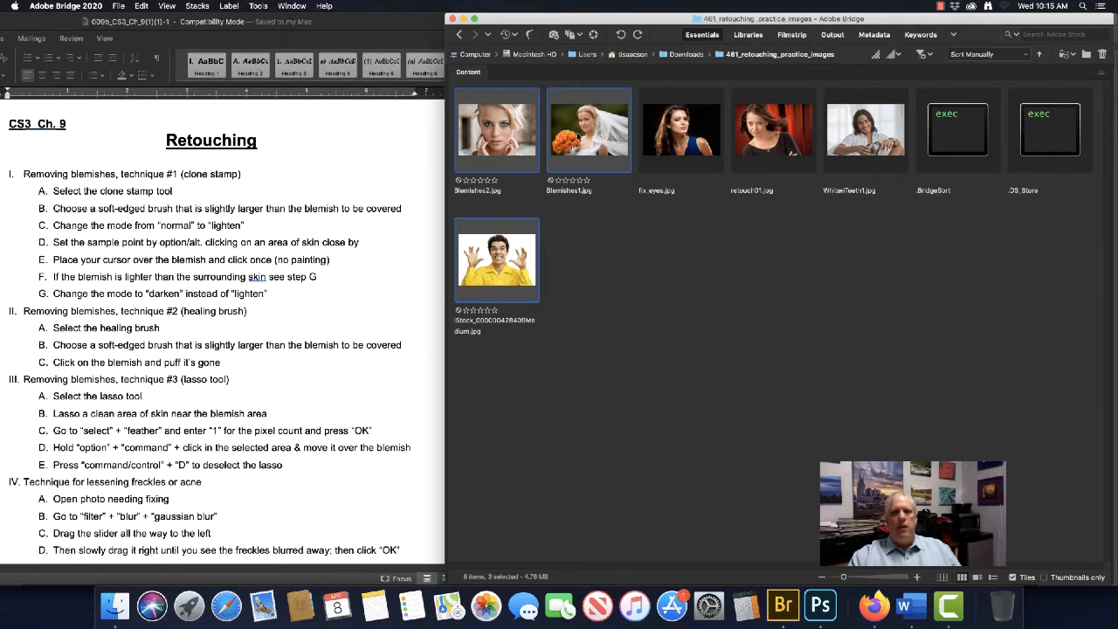
double_click(502, 142)
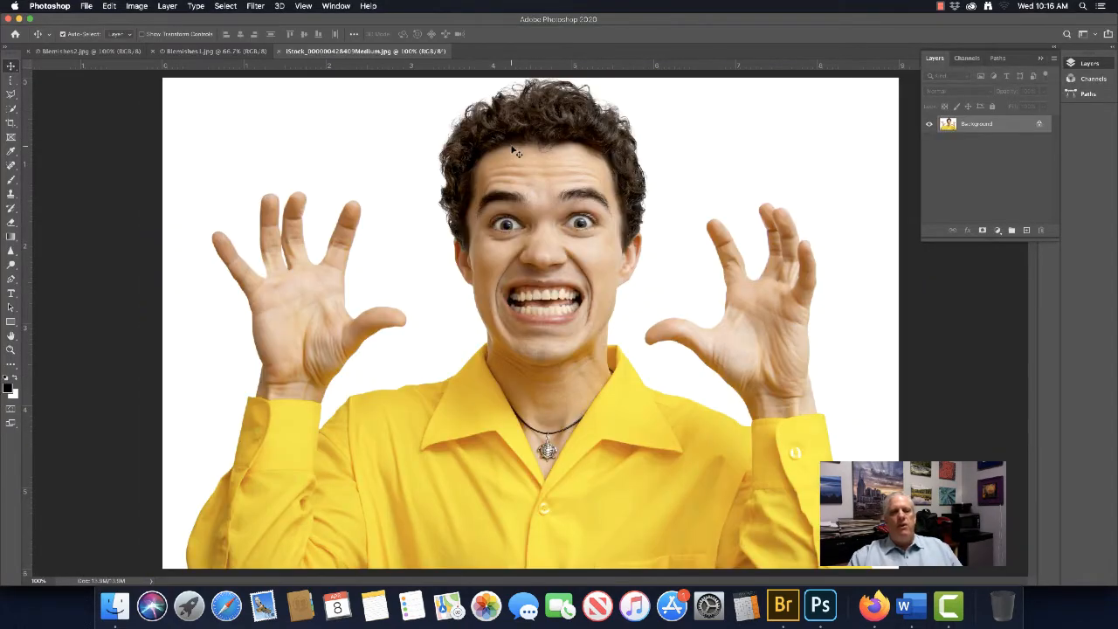
In Blemishes2.jpg, unlock the Background layer and duplicate it.
click(103, 52)
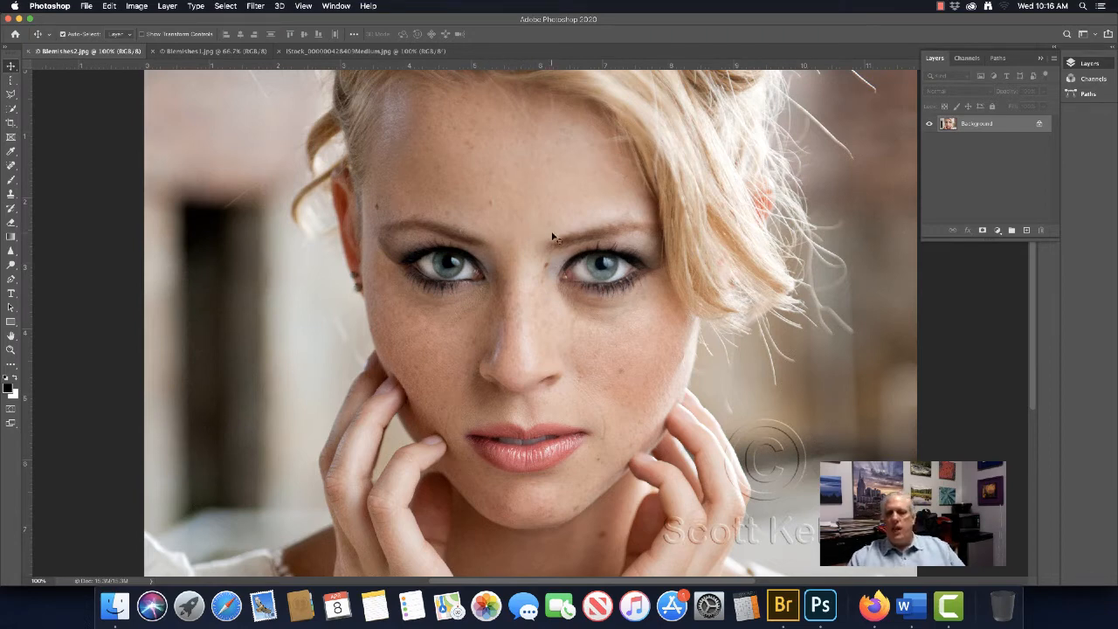
key(super+0)
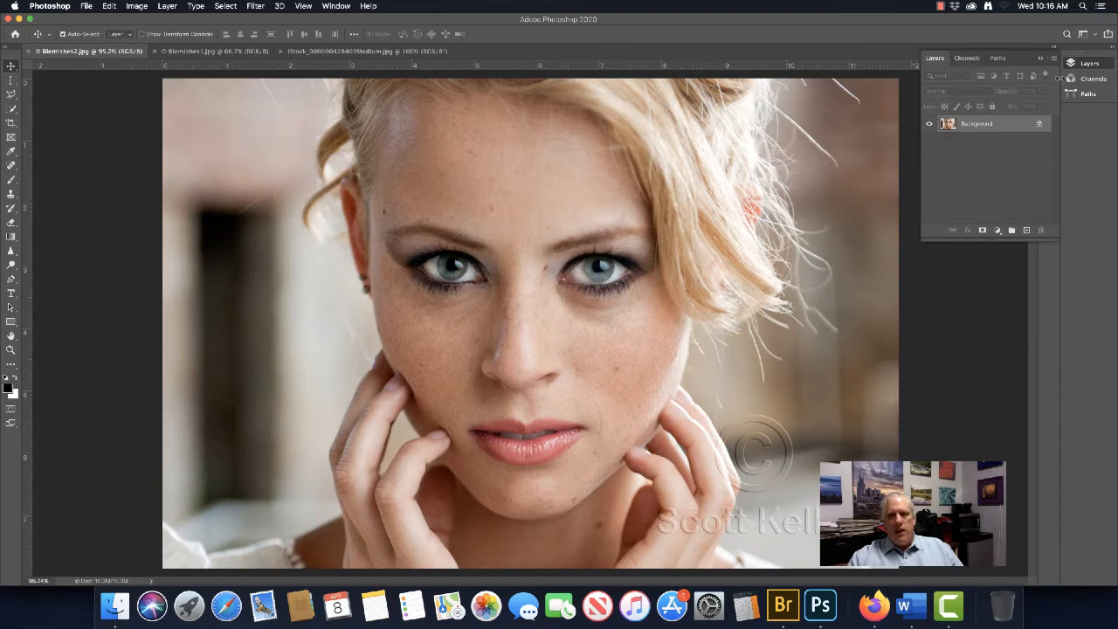
click(337, 6)
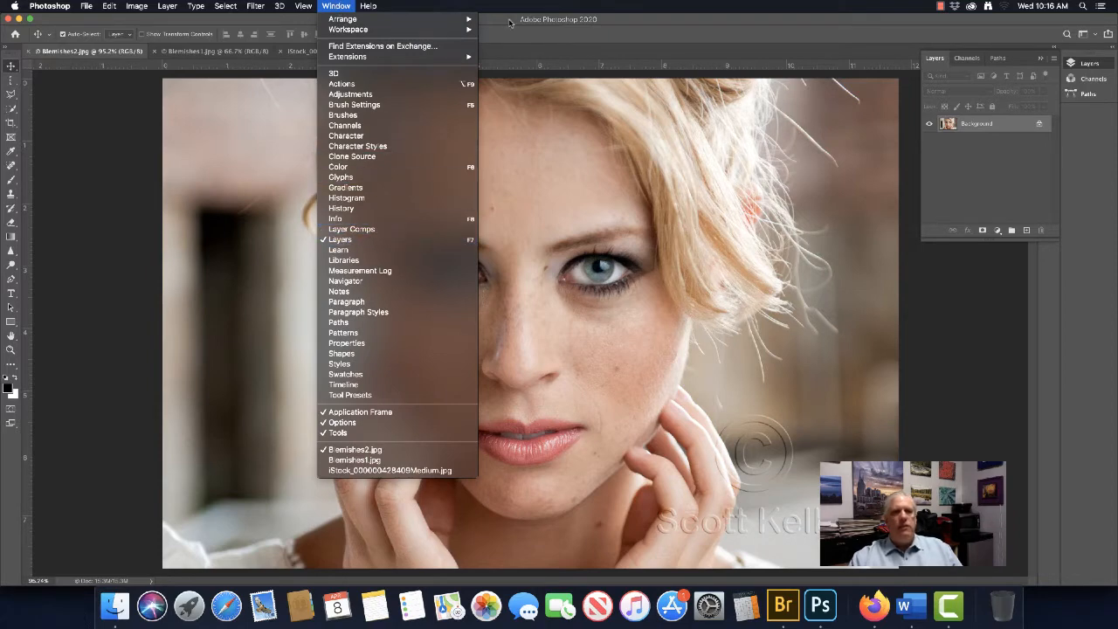
click(540, 8)
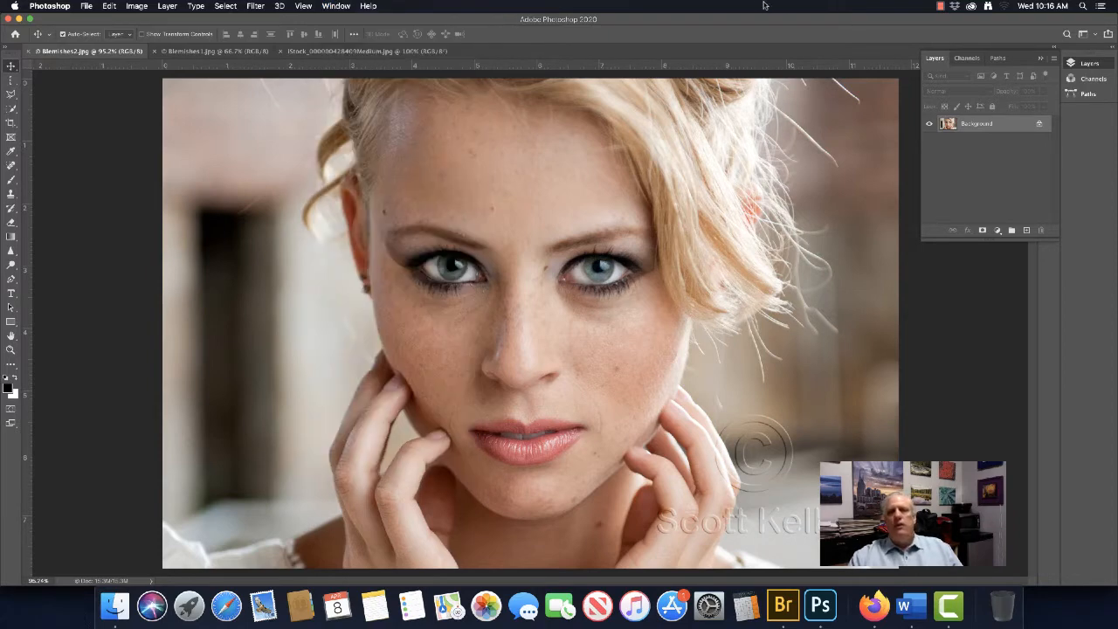
click(1039, 124)
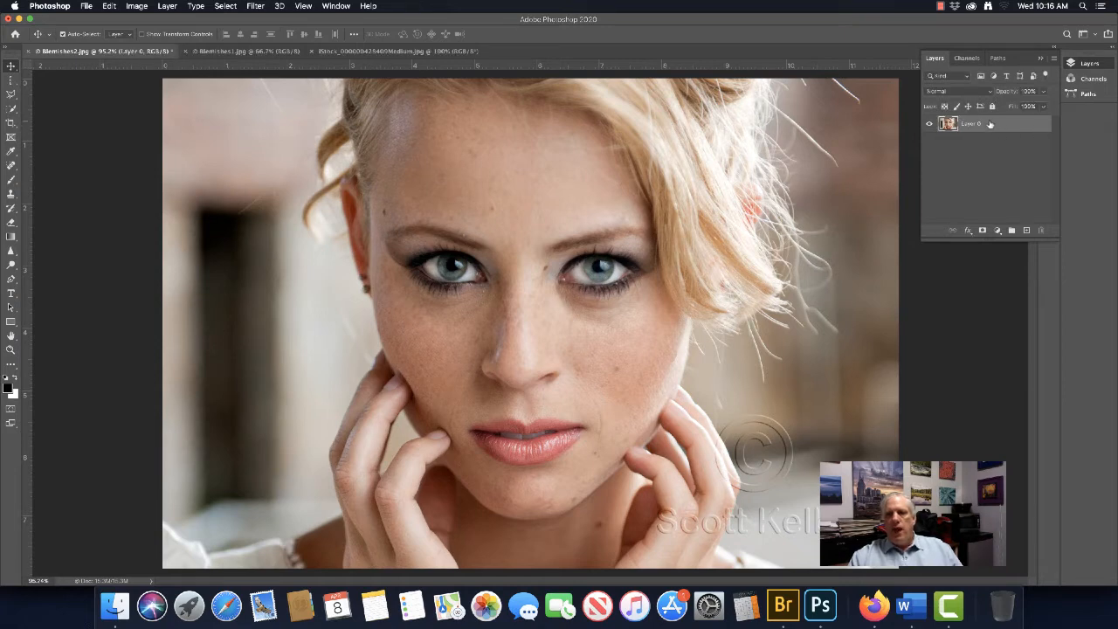
drag(989, 124, 1028, 232)
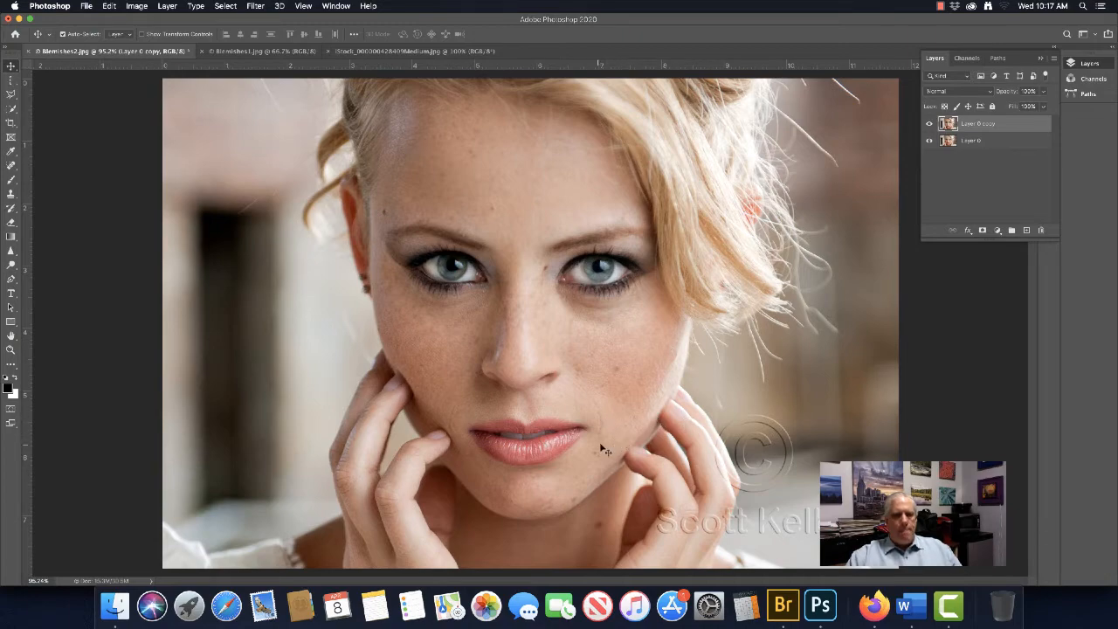
Use the Patch tool to replace the smile line on the image's right side of the mouth with clean cheek skin, and deselect.
scroll(528, 495, up, 5)
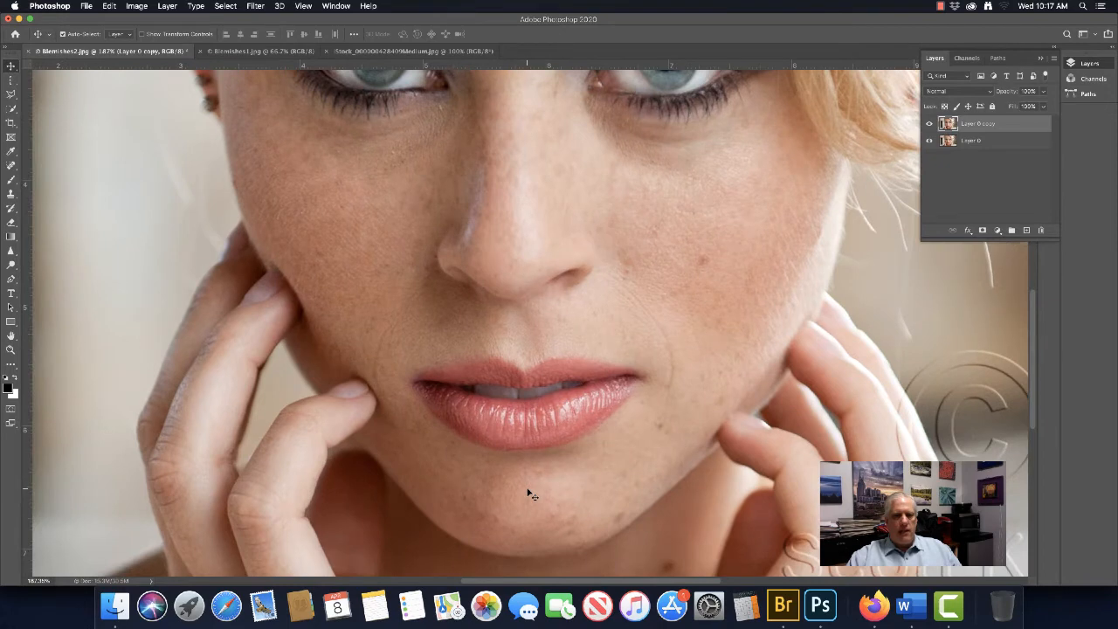
scroll(528, 494, up, 1)
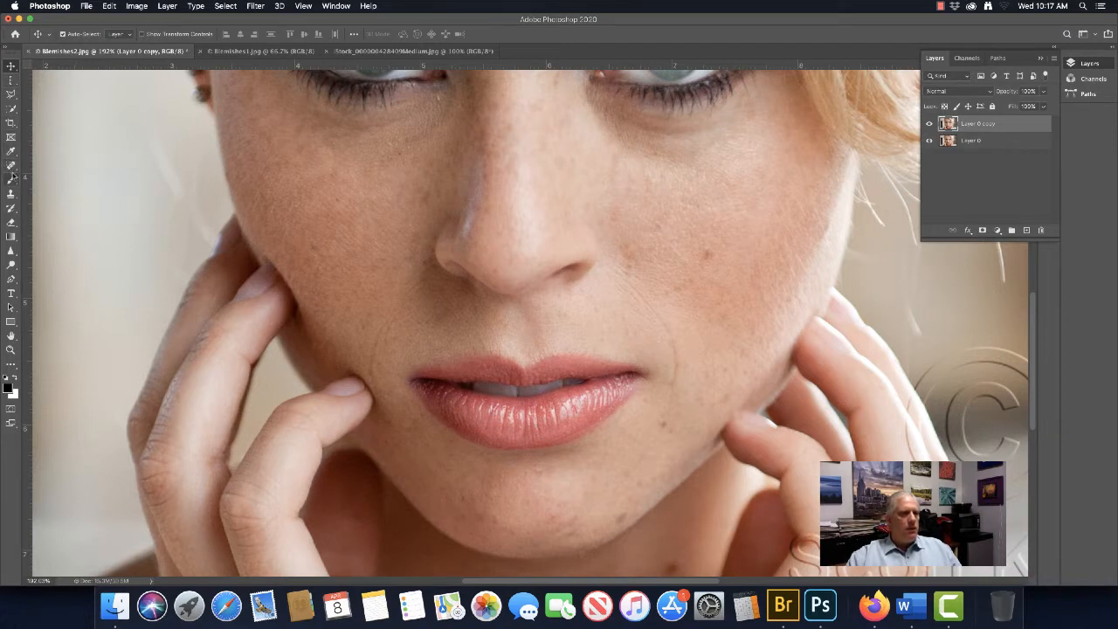
click(10, 166)
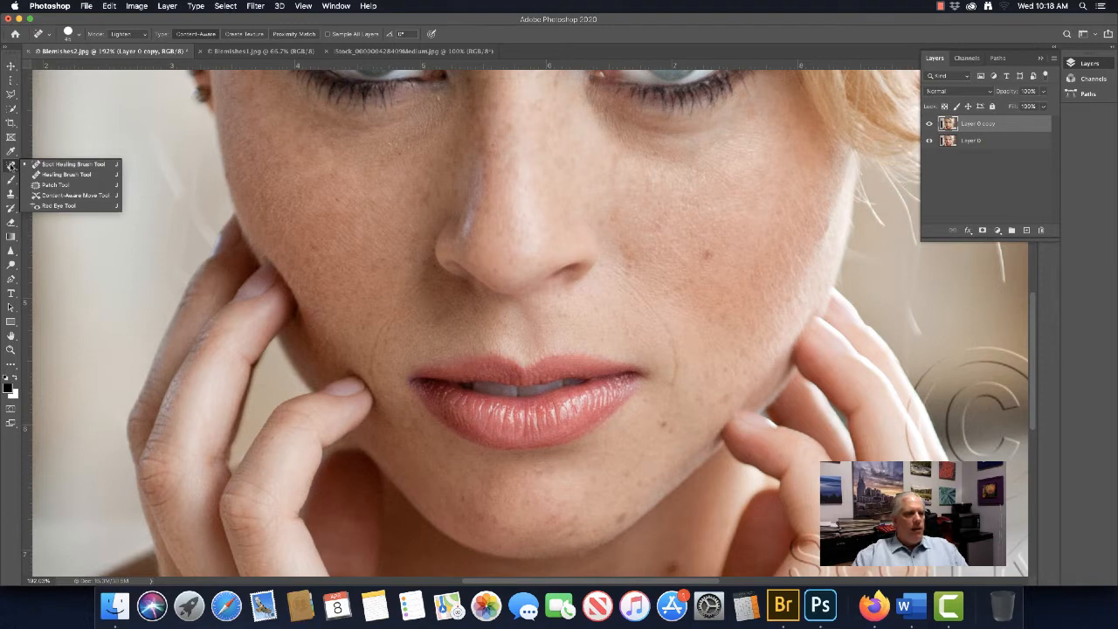
click(53, 185)
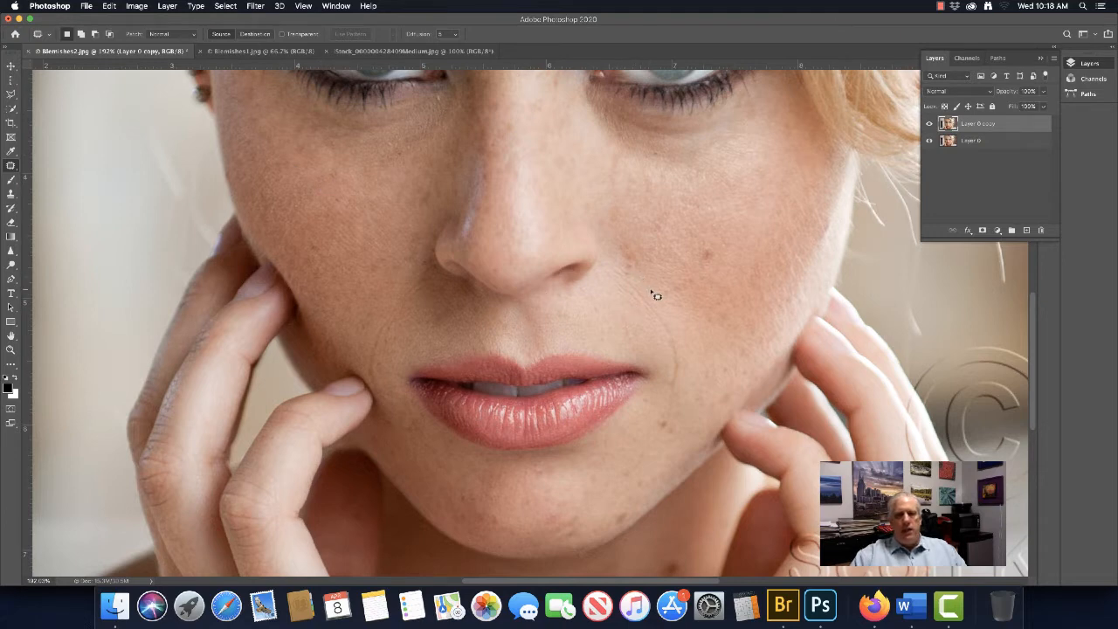
mouse_move(650, 290)
mouse_down()
mouse_move(602, 264)
mouse_move(666, 354)
mouse_move(663, 439)
mouse_move(680, 425)
mouse_move(686, 351)
mouse_move(651, 288)
mouse_move(659, 361)
mouse_move(655, 312)
mouse_move(640, 333)
mouse_move(668, 309)
mouse_up()
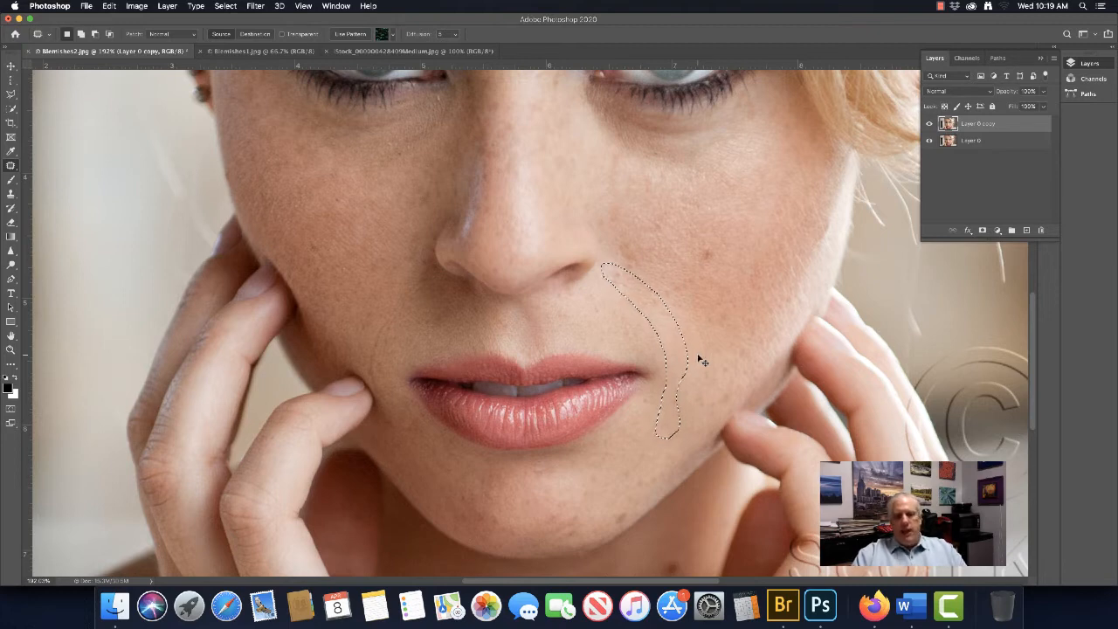
key(super+d)
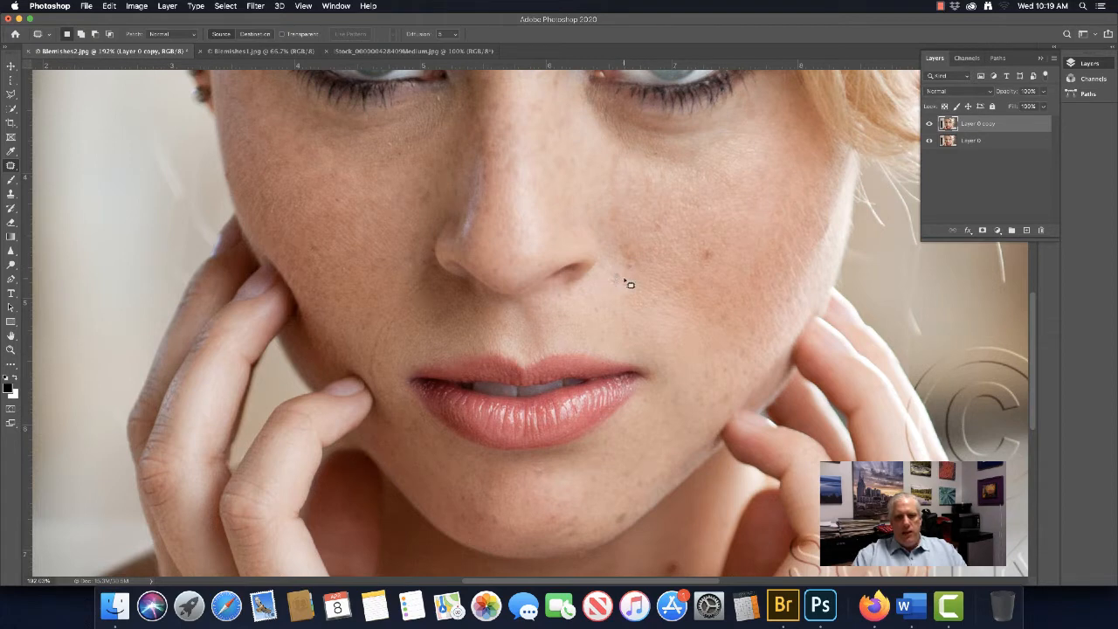
Patch the remaining traces of that smile line near the nostril and on the cheek above the mouth corner, deselecting after each.
drag(614, 279, 644, 288)
key(super+d)
mouse_move(676, 303)
mouse_down()
mouse_move(644, 302)
mouse_move(675, 303)
mouse_move(663, 300)
mouse_move(679, 325)
mouse_up()
key(super+d)
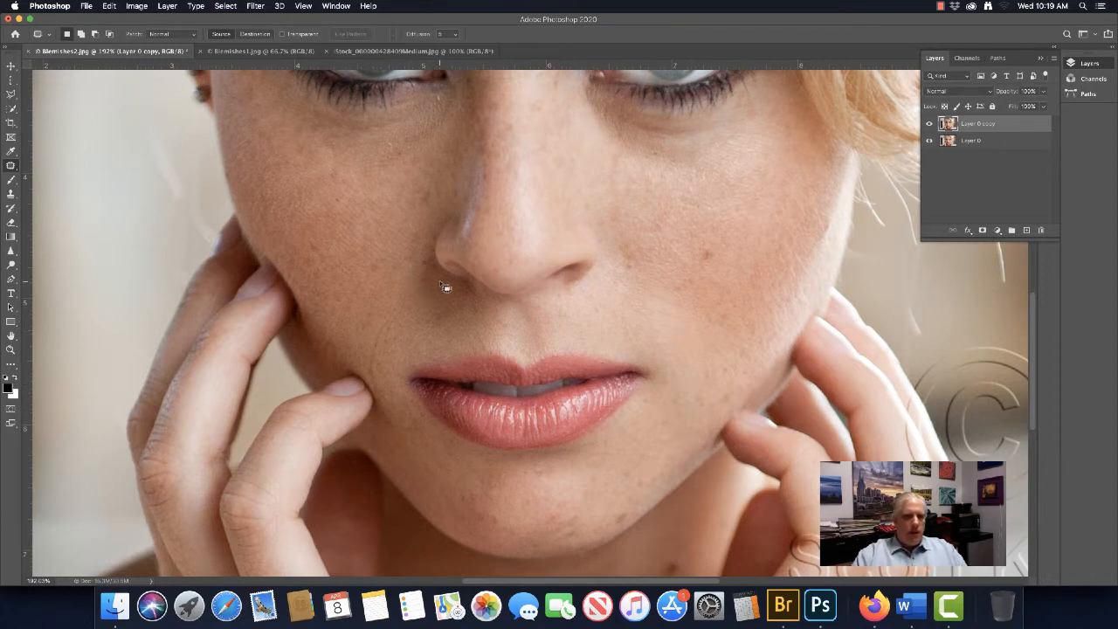
Patch the smile line between the nose and mouth corner on the image's left side with nearby skin, and deselect.
mouse_move(420, 300)
mouse_down()
mouse_move(383, 365)
mouse_move(391, 416)
mouse_move(370, 349)
mouse_up()
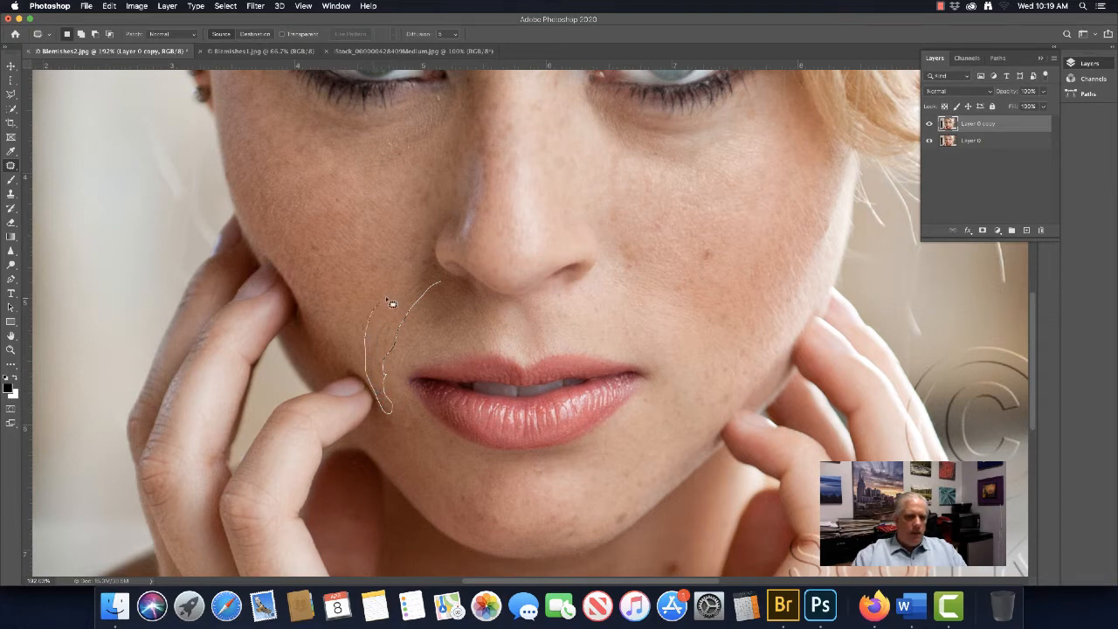
mouse_move(392, 303)
mouse_down()
mouse_move(441, 276)
mouse_move(445, 288)
mouse_up()
drag(388, 323, 404, 337)
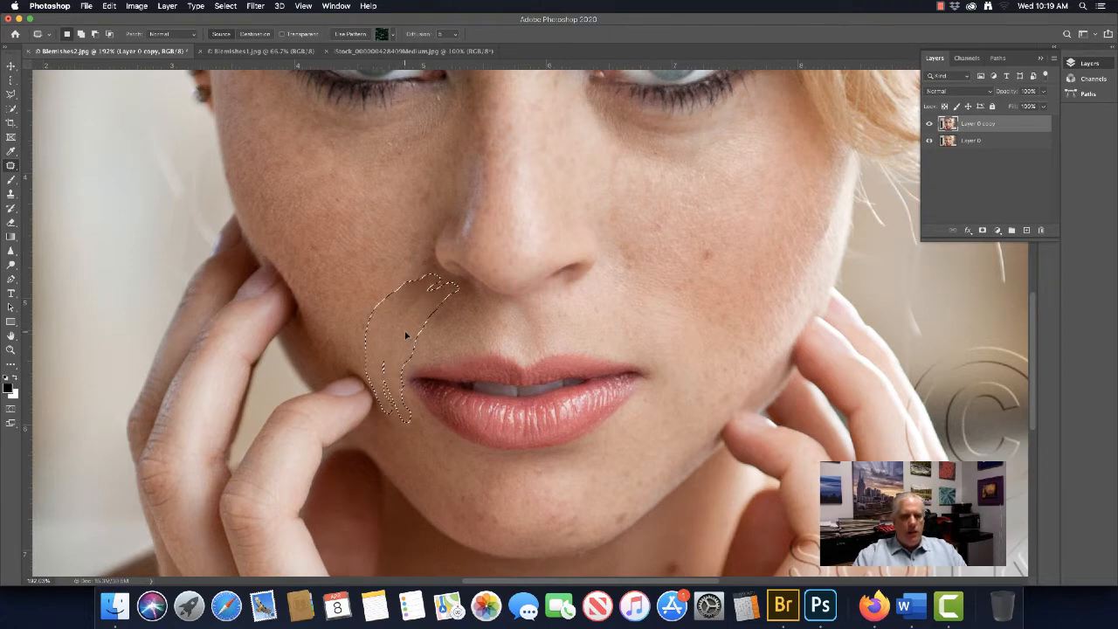
drag(405, 336, 406, 337)
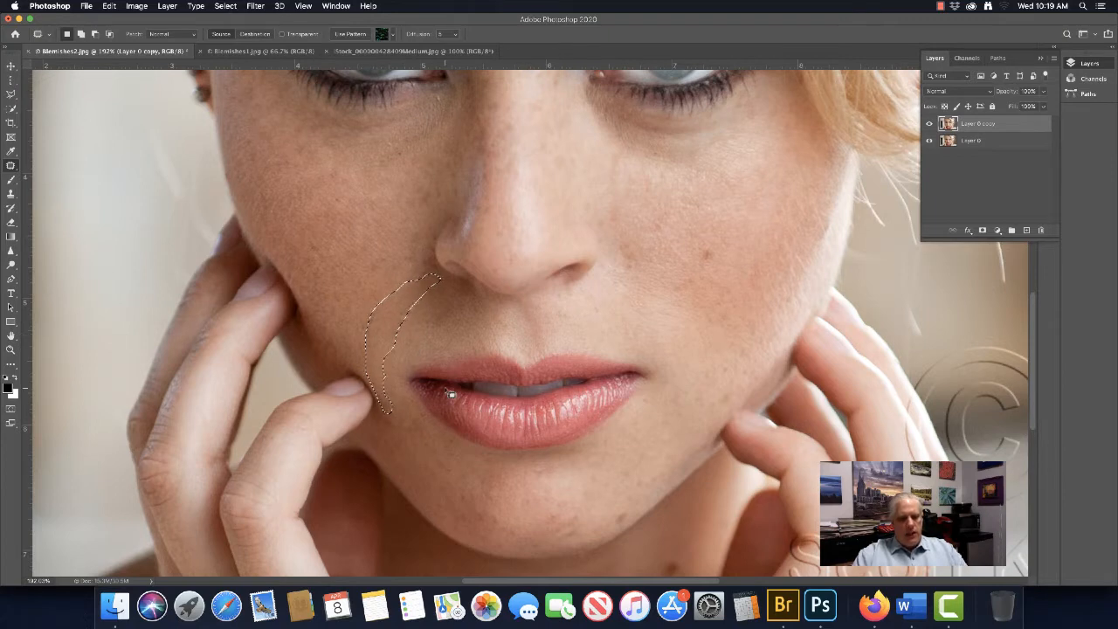
key(super+d)
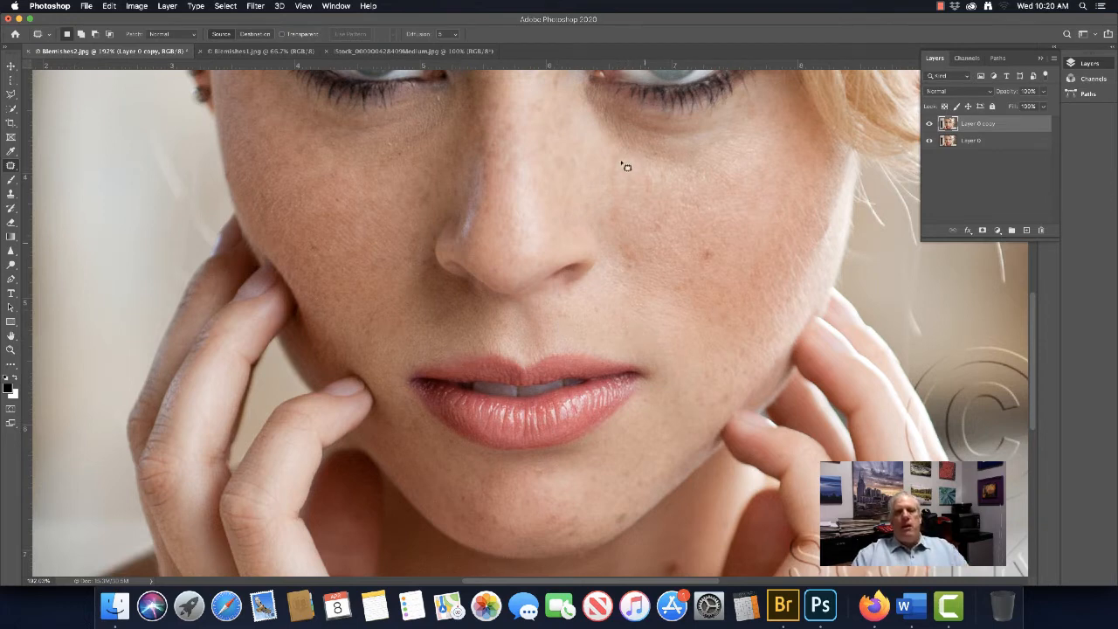
Outline the dark area under the eye on the image's right side, patch it with smooth cheek skin, and deselect.
scroll(620, 237, up, 5)
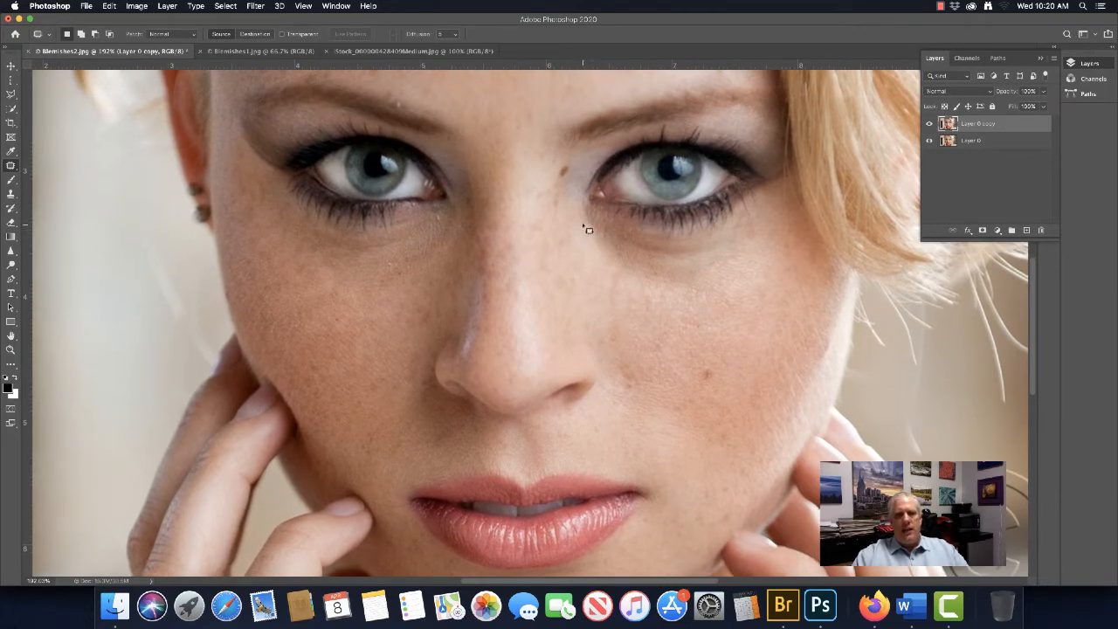
drag(583, 208, 597, 212)
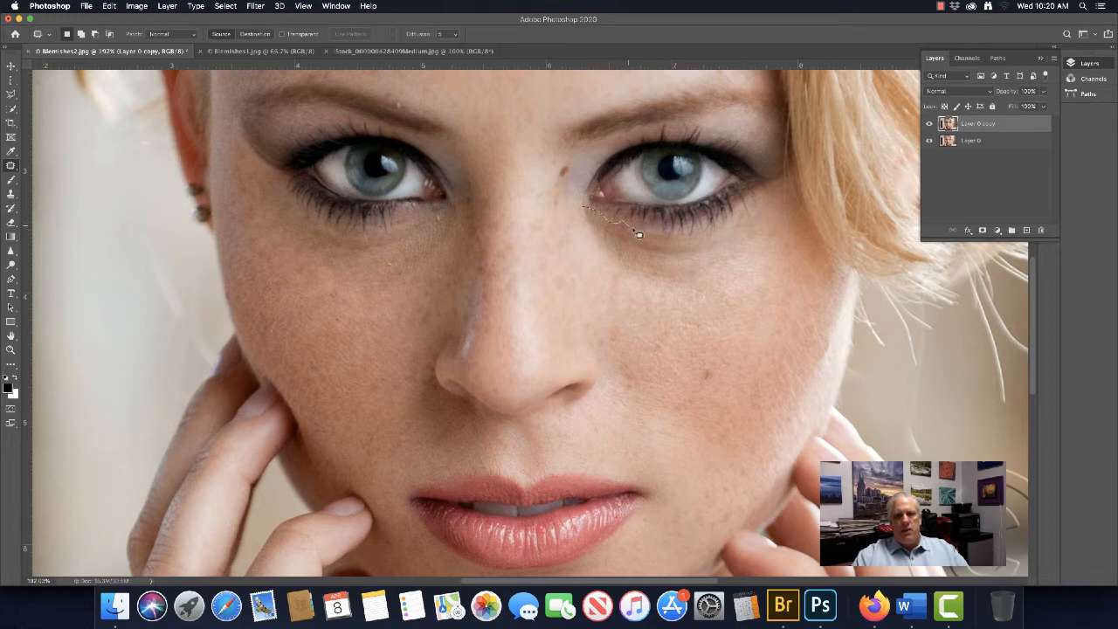
mouse_move(655, 236)
mouse_down()
mouse_move(696, 242)
mouse_move(701, 278)
mouse_move(655, 284)
mouse_move(620, 271)
mouse_move(582, 207)
mouse_up()
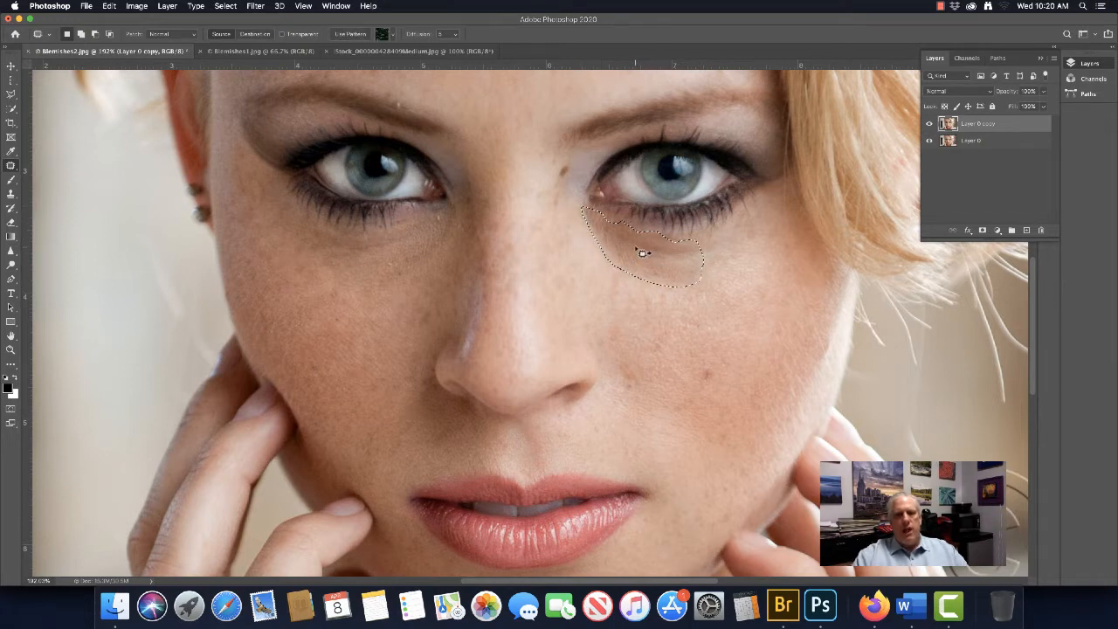
drag(636, 248, 690, 300)
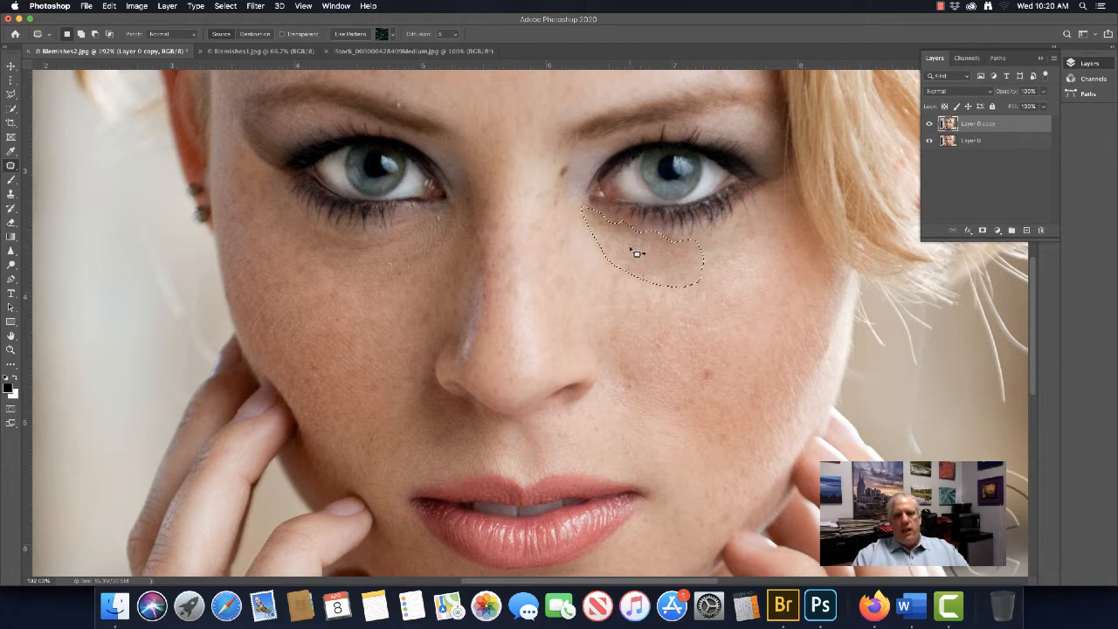
drag(652, 266, 670, 276)
drag(687, 287, 700, 304)
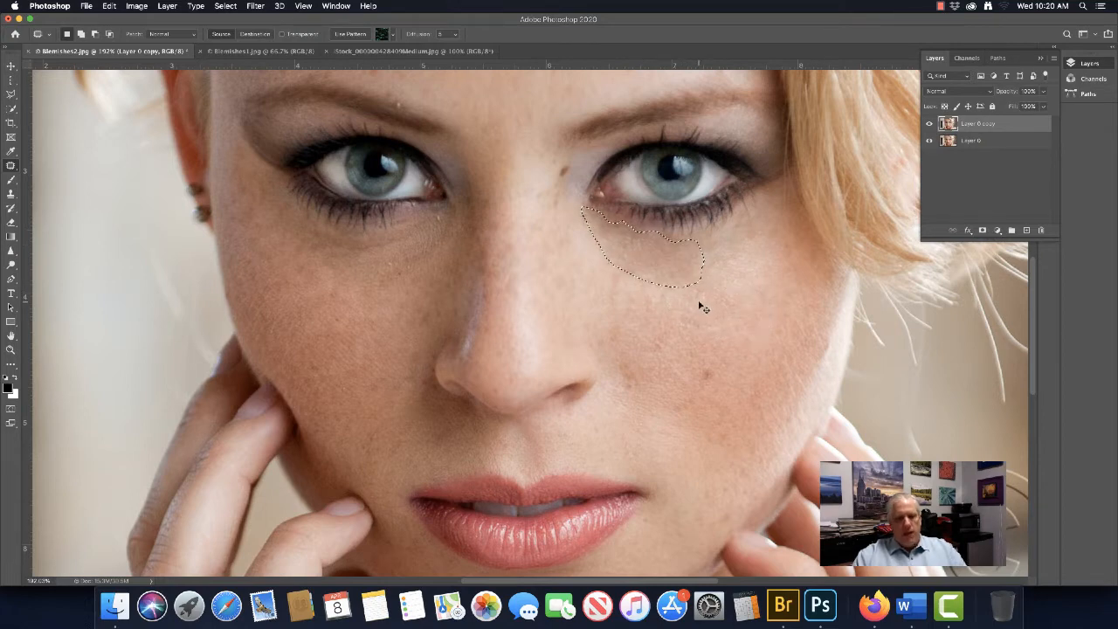
key(super+d)
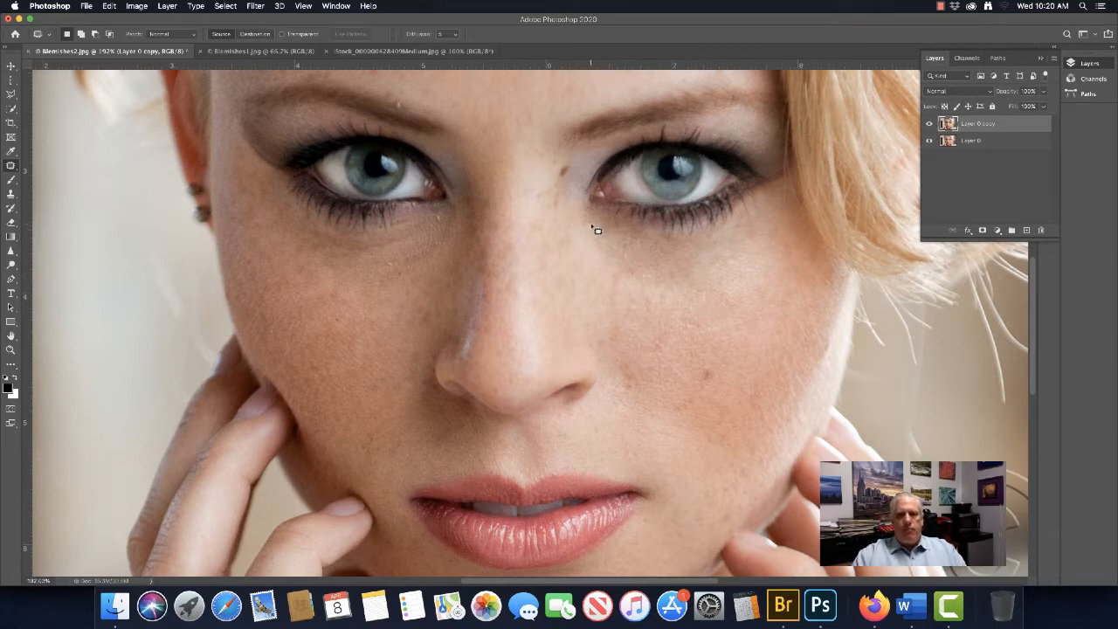
Patch the same under-eye area once more with skin from lower on the cheek, and deselect.
mouse_move(591, 220)
mouse_down()
mouse_move(684, 245)
mouse_move(714, 238)
mouse_move(695, 272)
mouse_move(654, 284)
mouse_move(616, 272)
mouse_move(590, 222)
mouse_up()
mouse_move(656, 256)
mouse_down()
mouse_move(743, 303)
mouse_move(729, 313)
mouse_move(739, 324)
mouse_up()
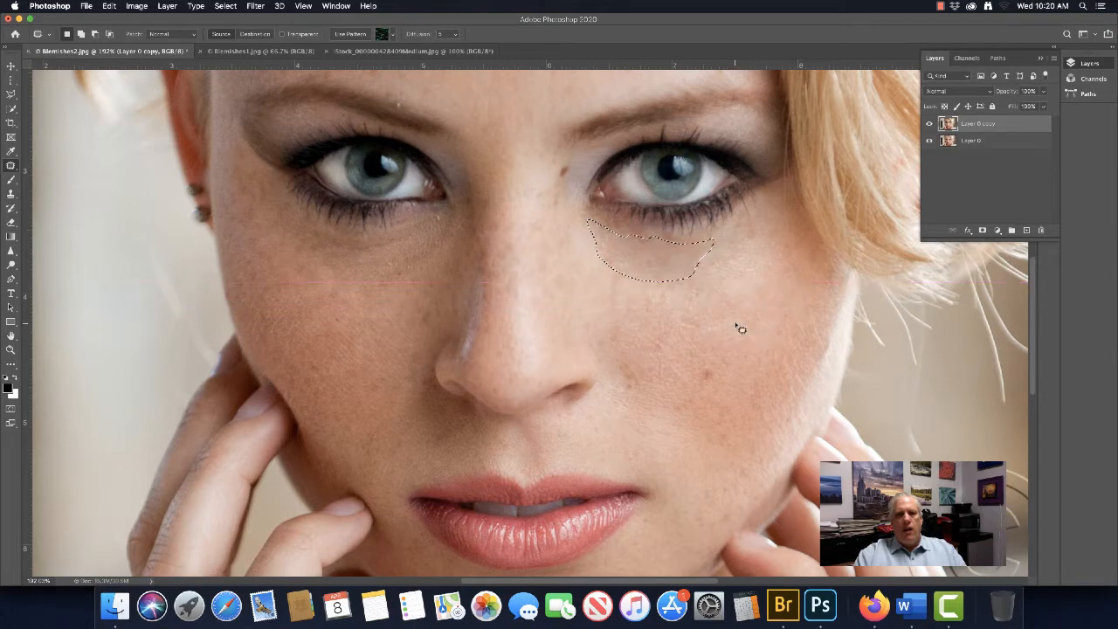
key(super+d)
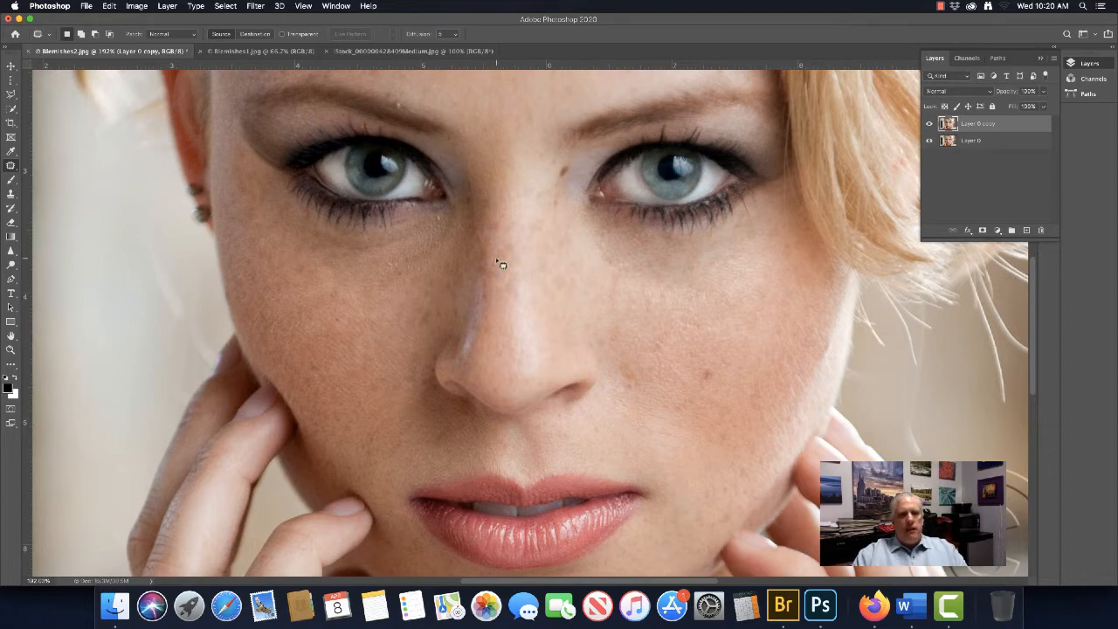
Activate the Spot Healing Brush for the forehead blemishes and set its mode to Normal.
drag(493, 232, 495, 377)
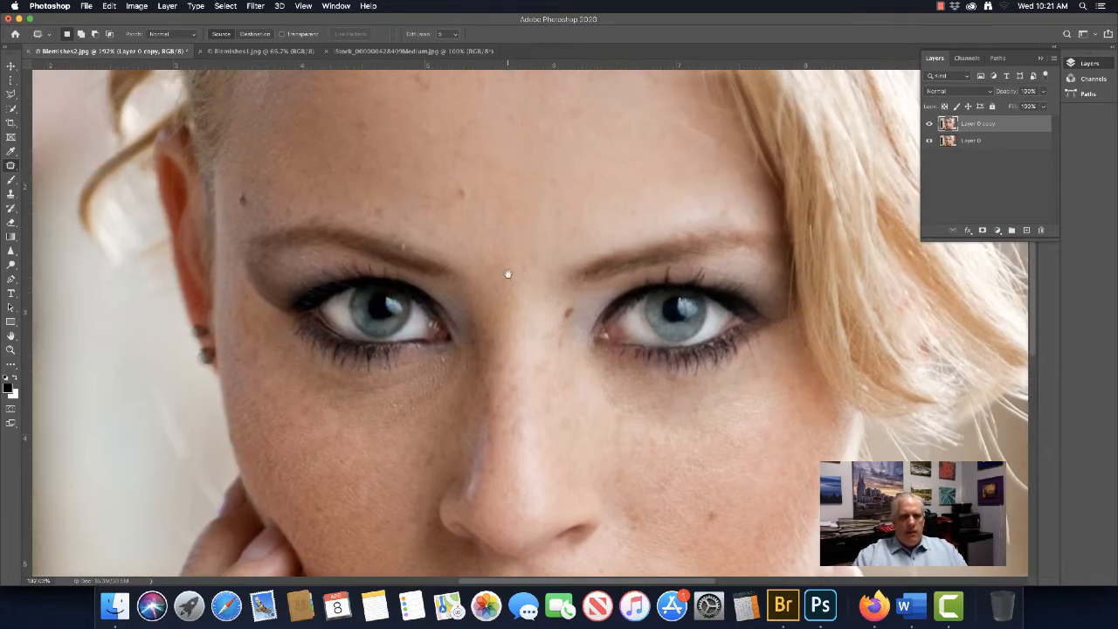
drag(506, 269, 491, 378)
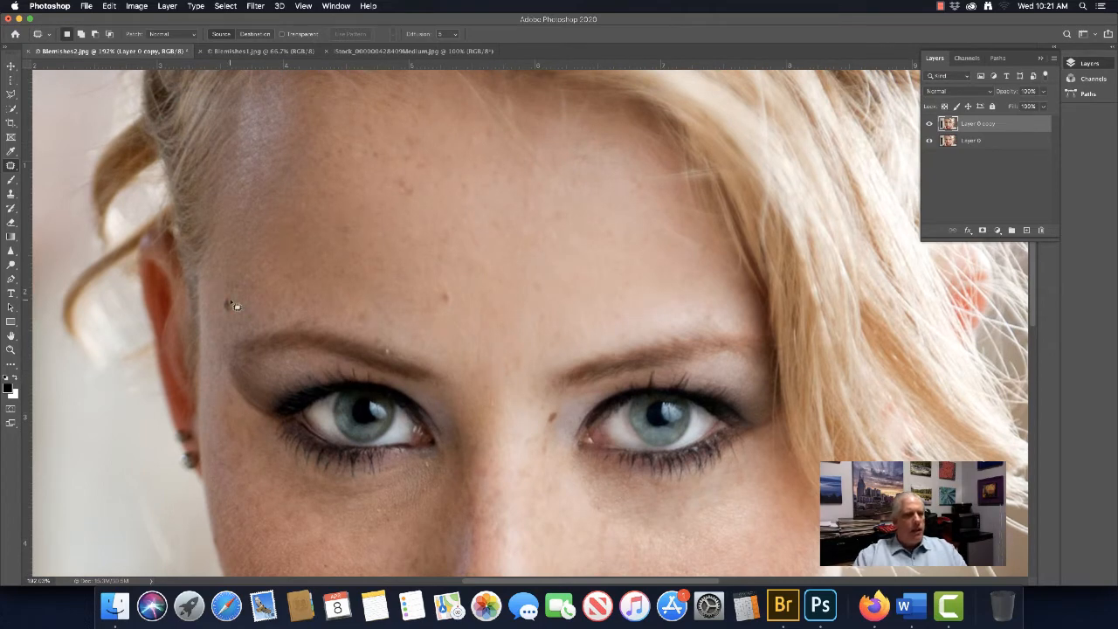
click(11, 166)
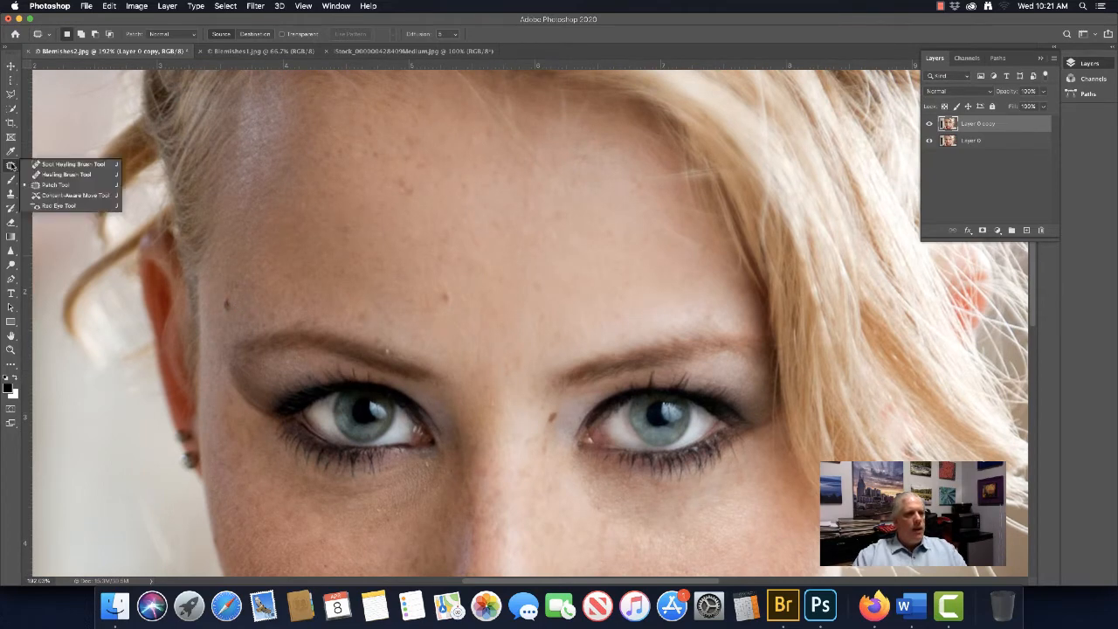
click(70, 164)
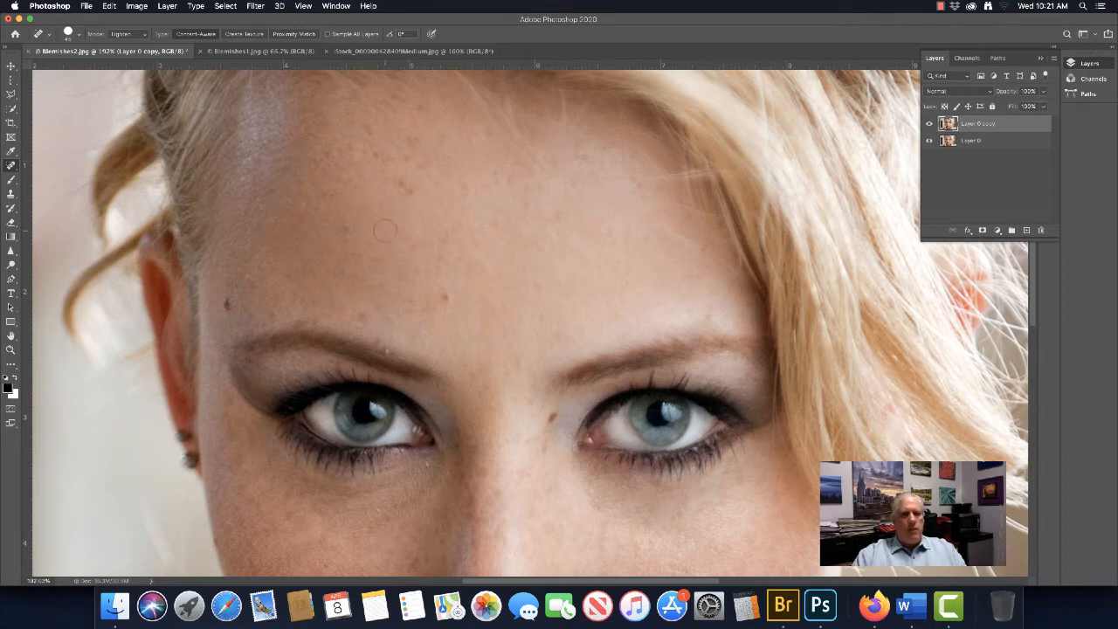
click(142, 36)
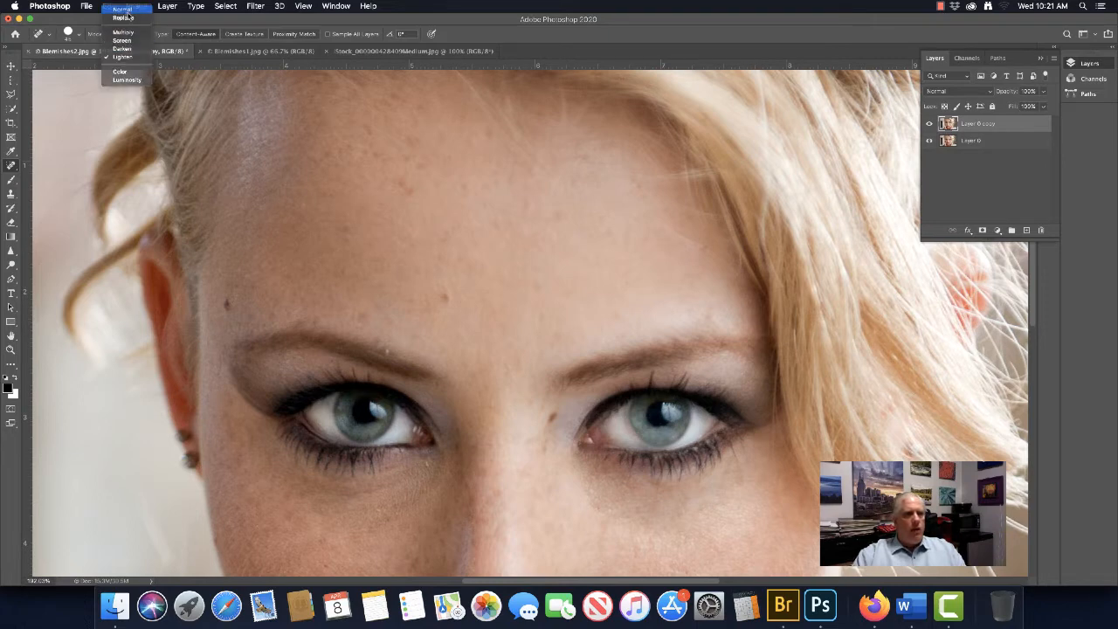
click(125, 9)
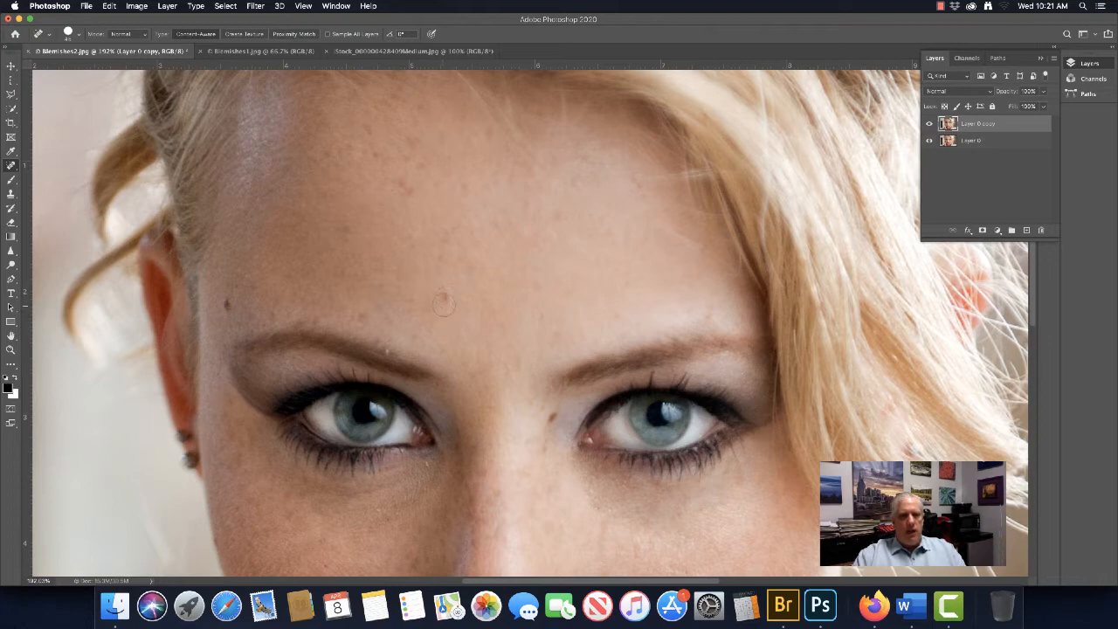
Heal a small blemish above the eyebrows, reduce the brush size, and heal the spots on the chin below the lower lip.
click(443, 301)
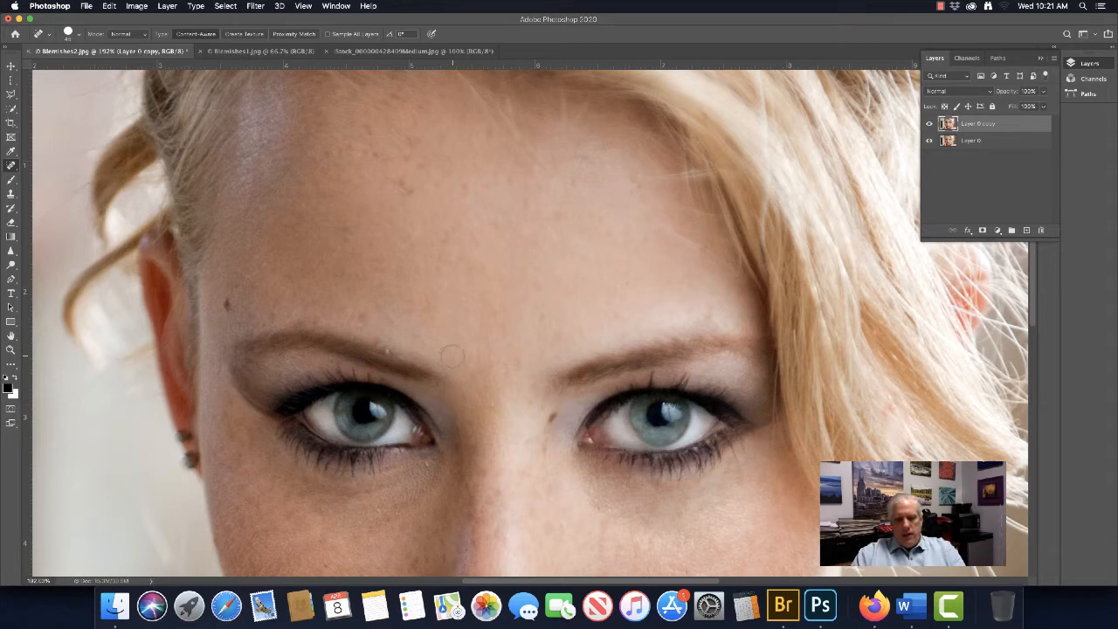
key(bracketleft)
key(bracketleft)
key(bracketleft)
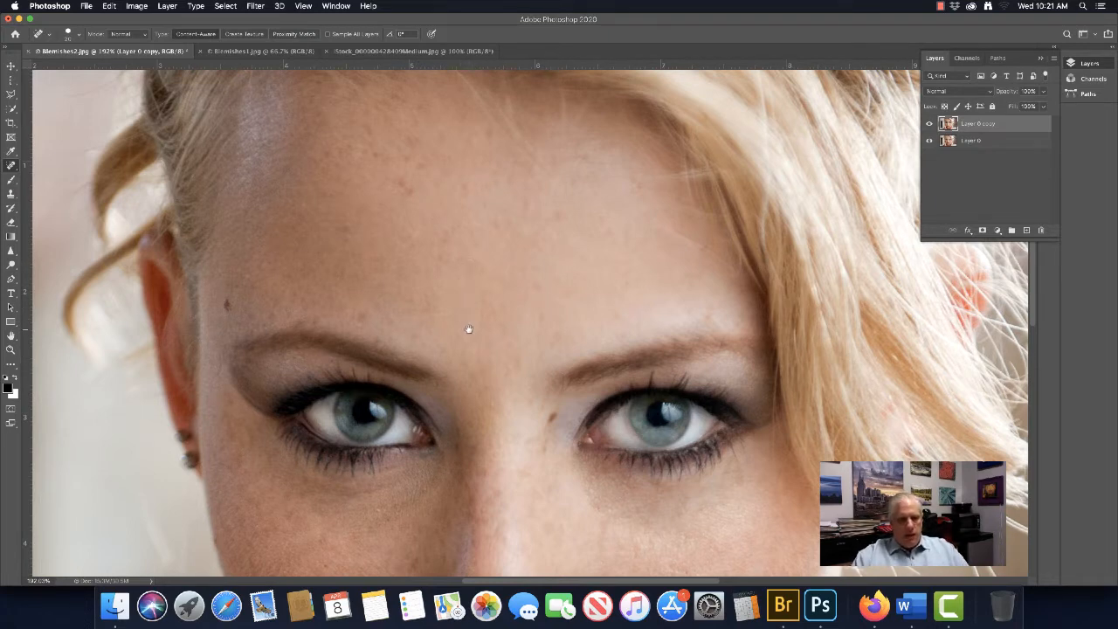
drag(468, 328, 459, 198)
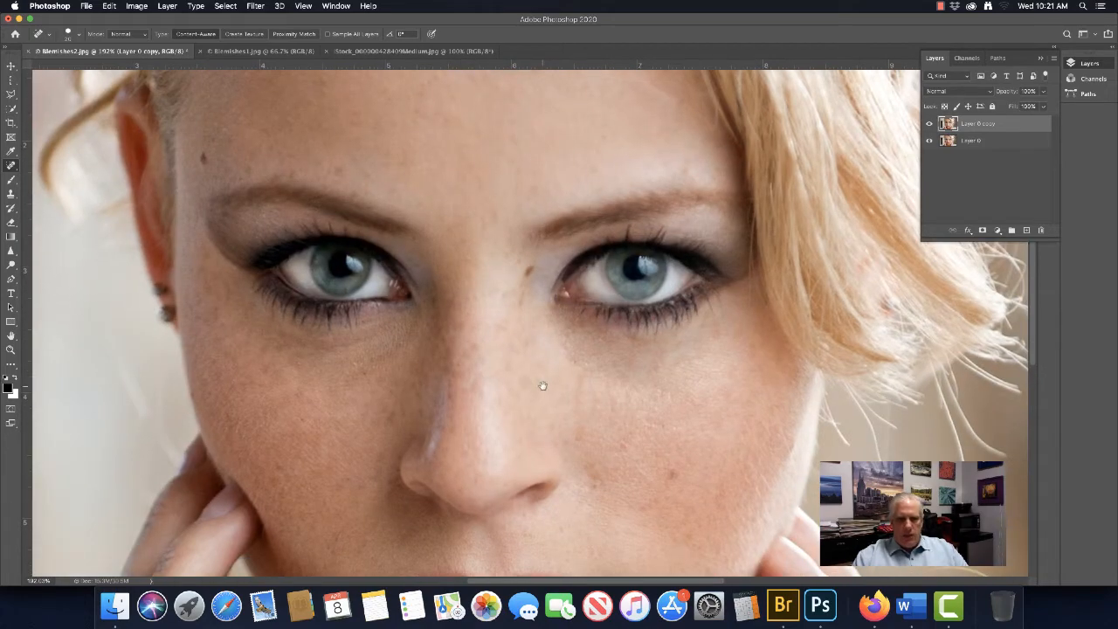
drag(542, 385, 513, 187)
drag(564, 349, 556, 308)
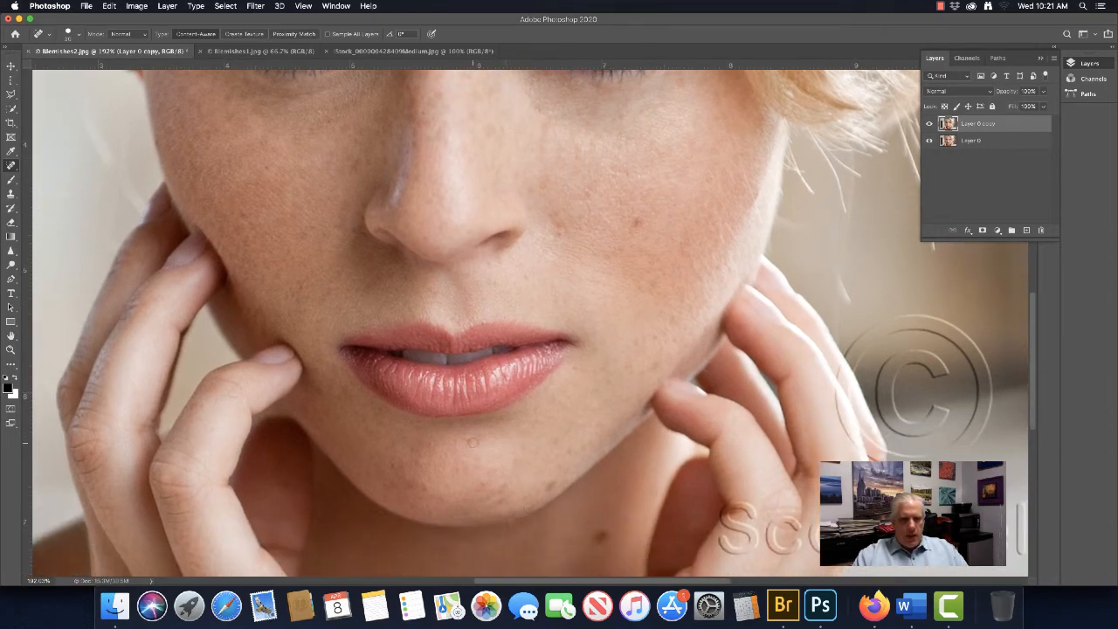
drag(462, 435, 476, 443)
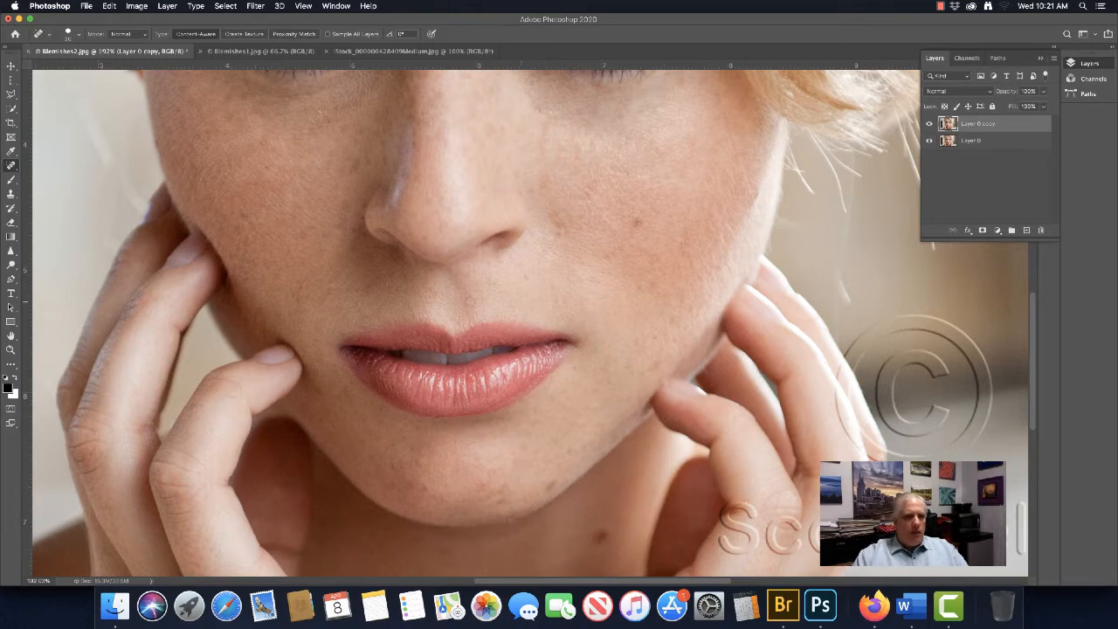
drag(488, 197, 521, 377)
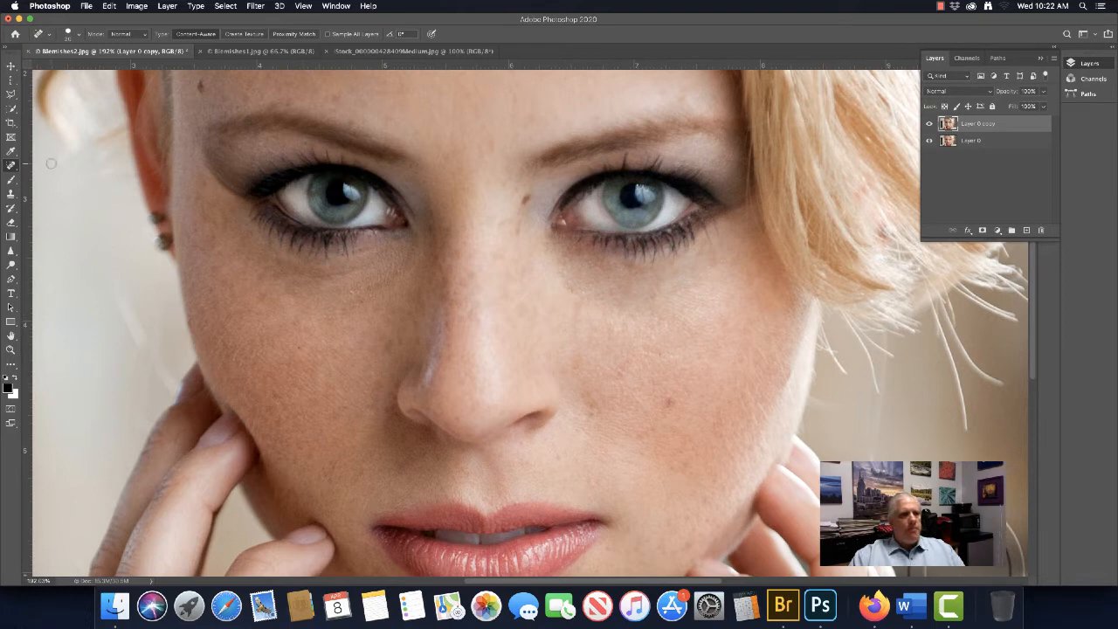
Use the Quick Selection tool to select the white of the eye on the image's left side, excluding the iris and pupil.
click(11, 67)
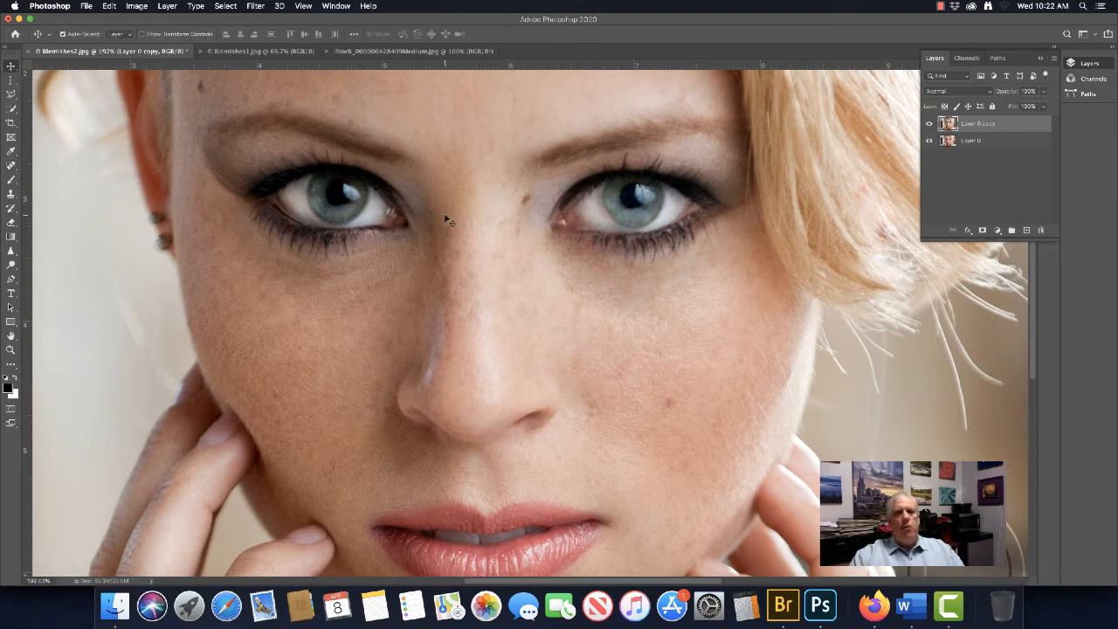
drag(487, 157, 492, 228)
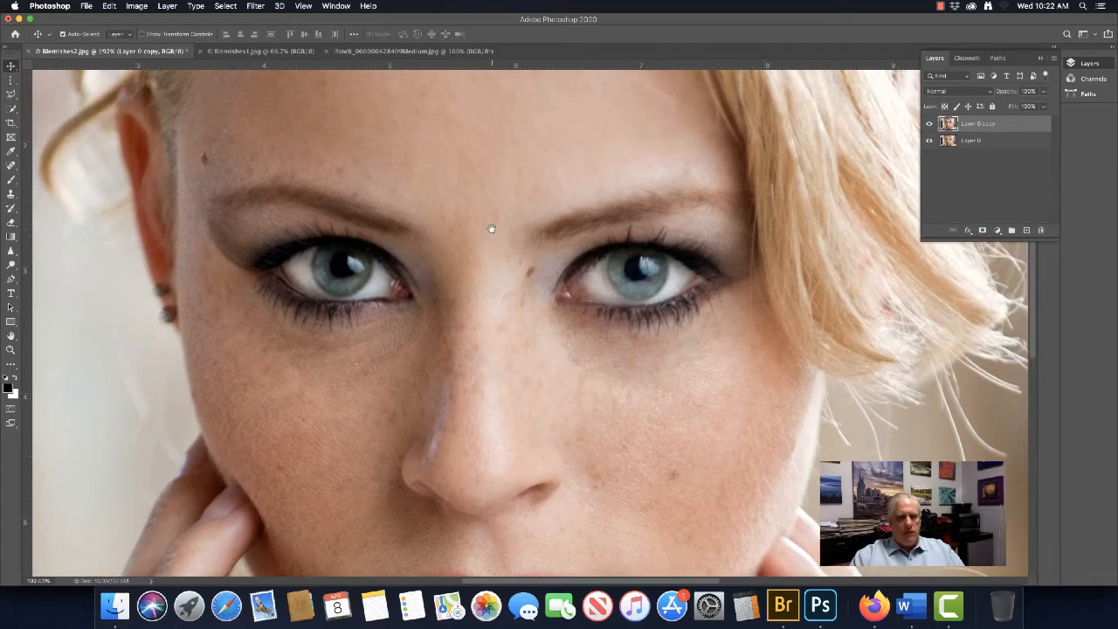
scroll(493, 225, up, 3)
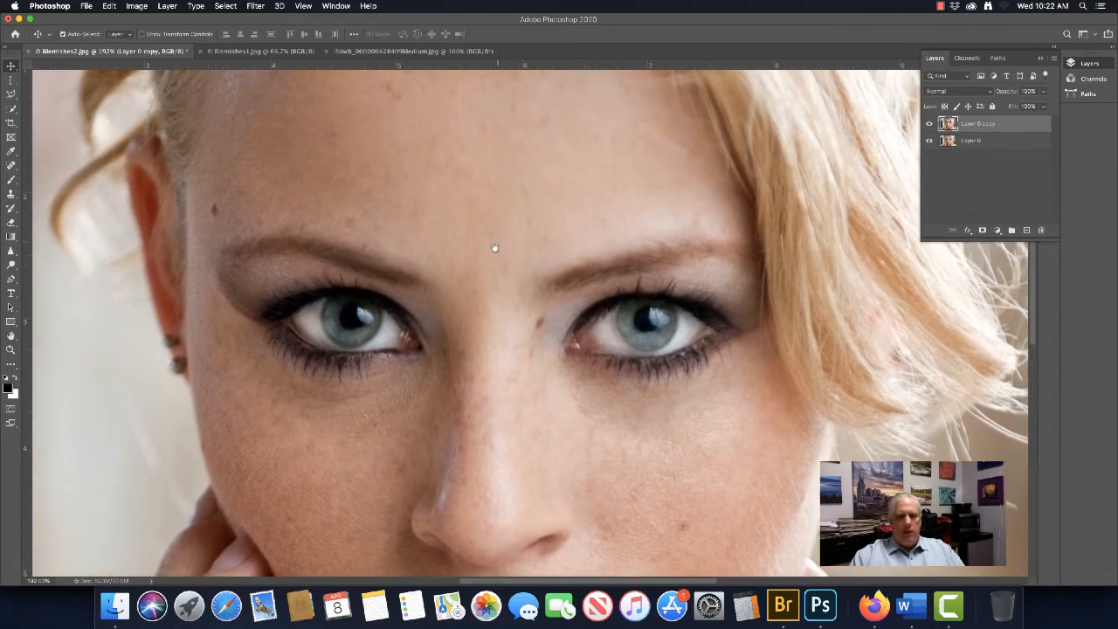
scroll(493, 247, up, 5)
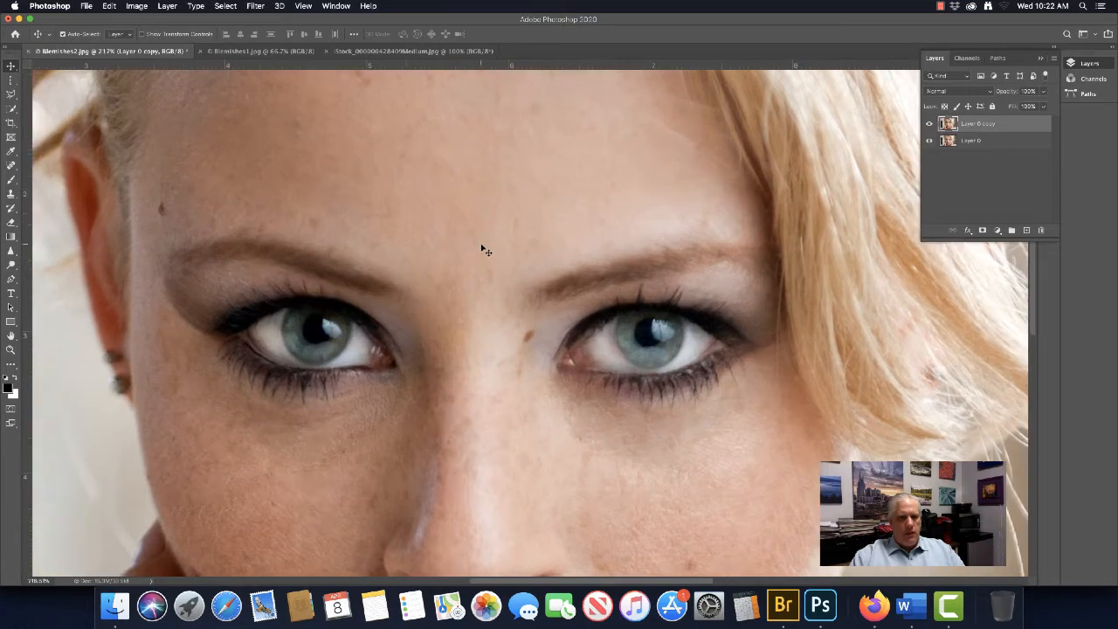
scroll(485, 250, up, 1)
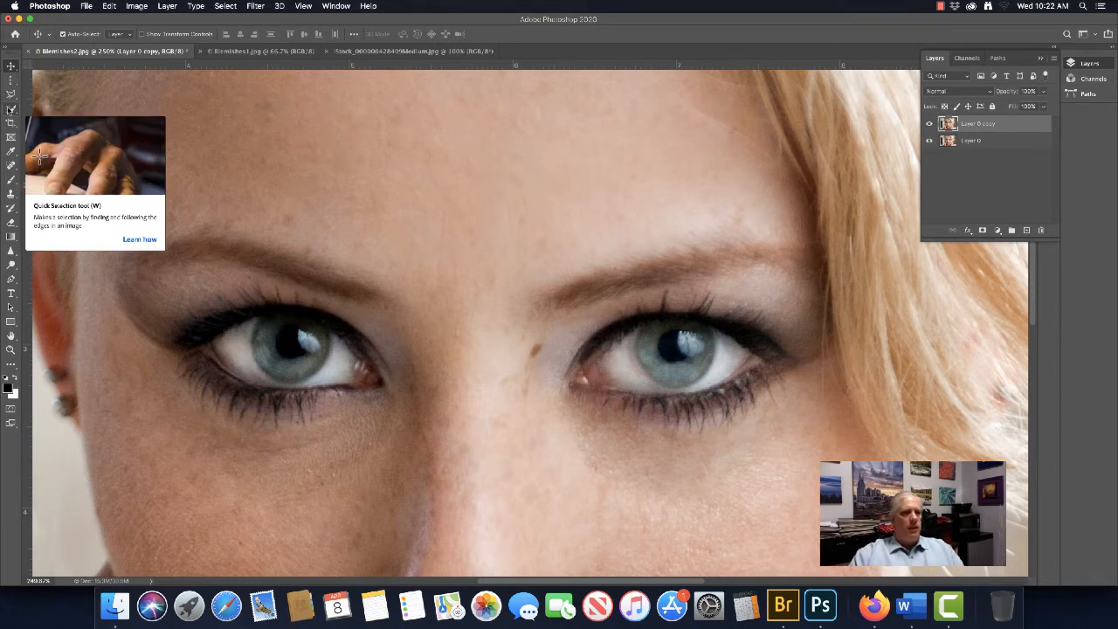
click(10, 108)
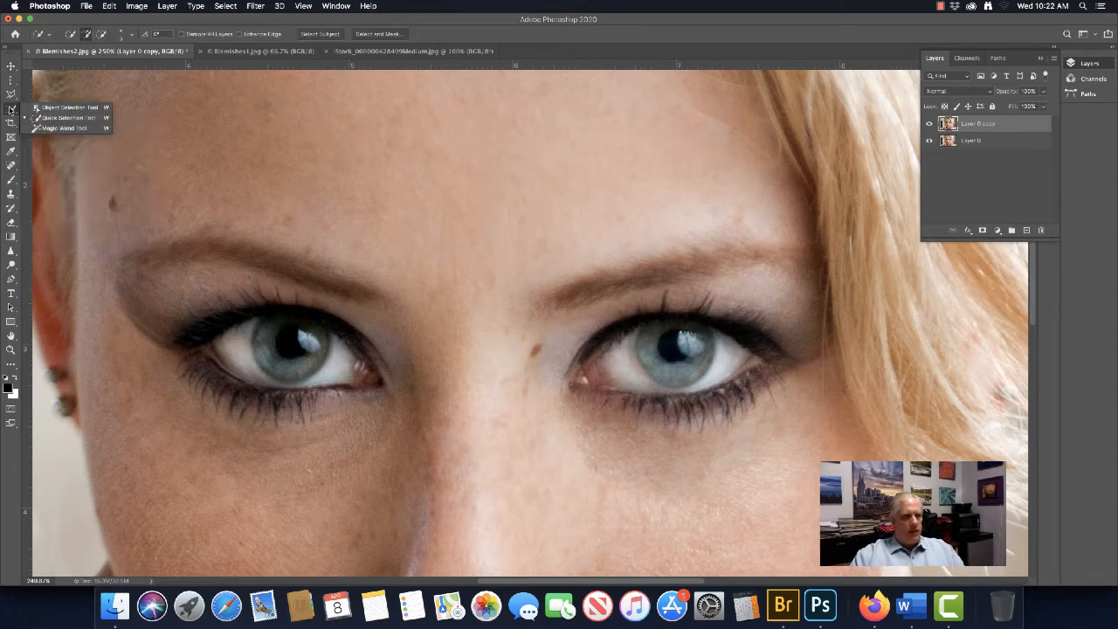
click(70, 118)
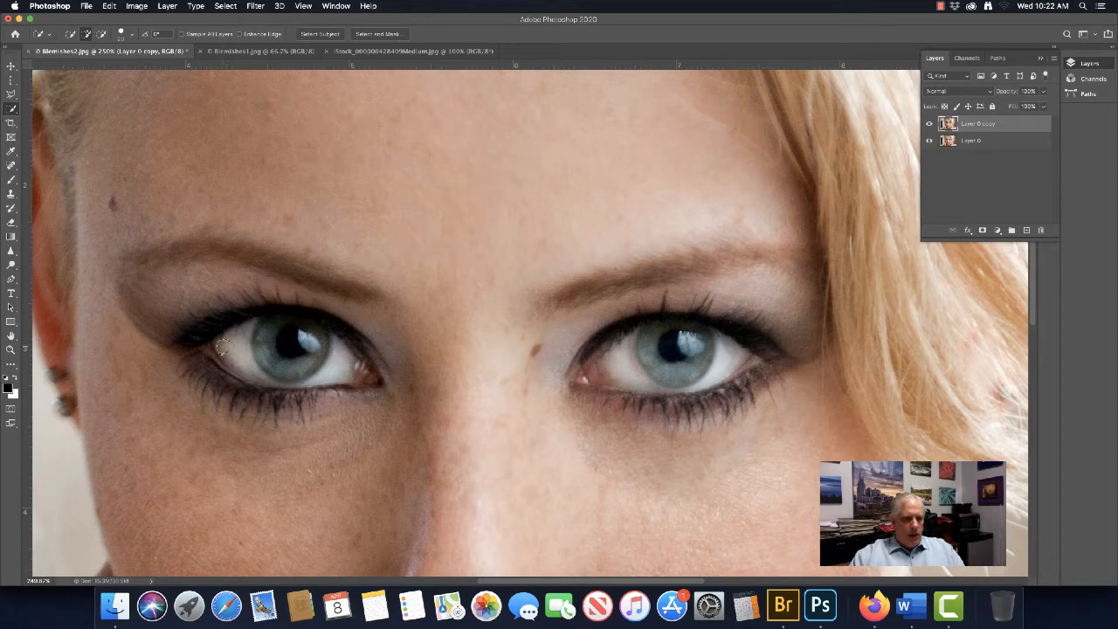
mouse_move(222, 347)
mouse_down()
mouse_move(256, 375)
mouse_move(317, 376)
mouse_move(288, 384)
mouse_move(351, 371)
mouse_up()
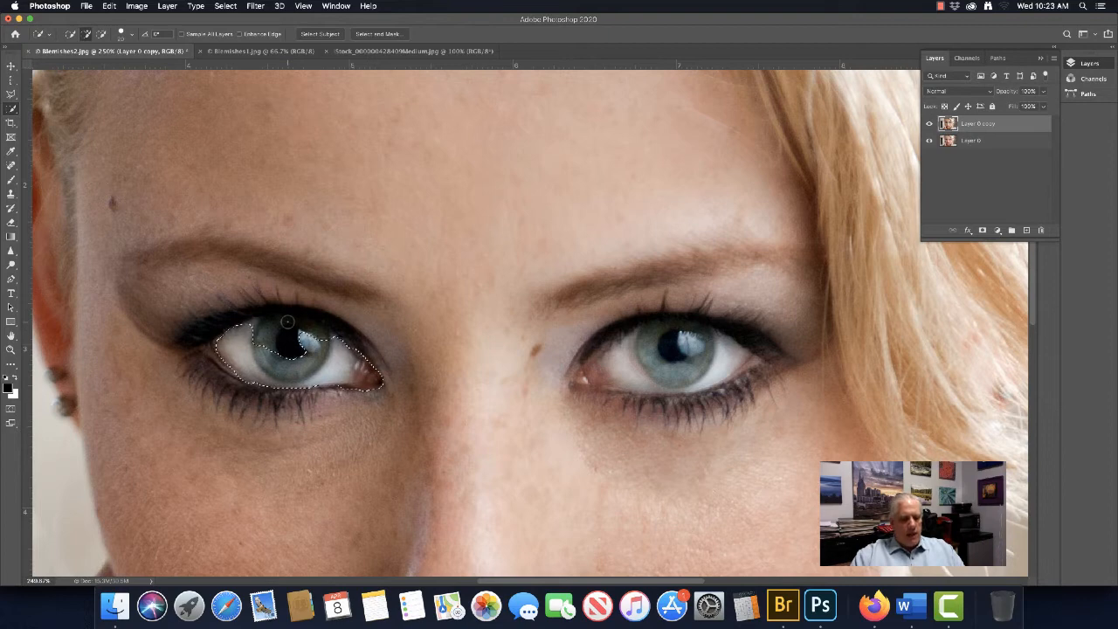
key(alt)
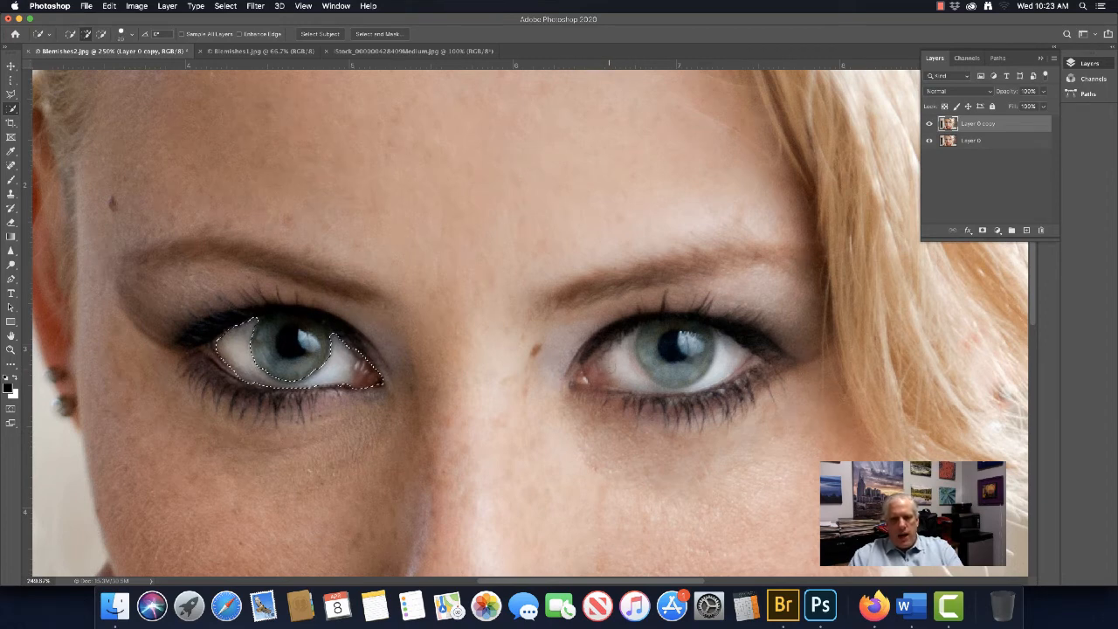
Add the white of the other eye to the selection, subtract its iris and pupil, and refine the edges around both eyes.
mouse_move(597, 373)
mouse_down()
mouse_move(651, 348)
mouse_move(707, 366)
mouse_move(744, 358)
mouse_up()
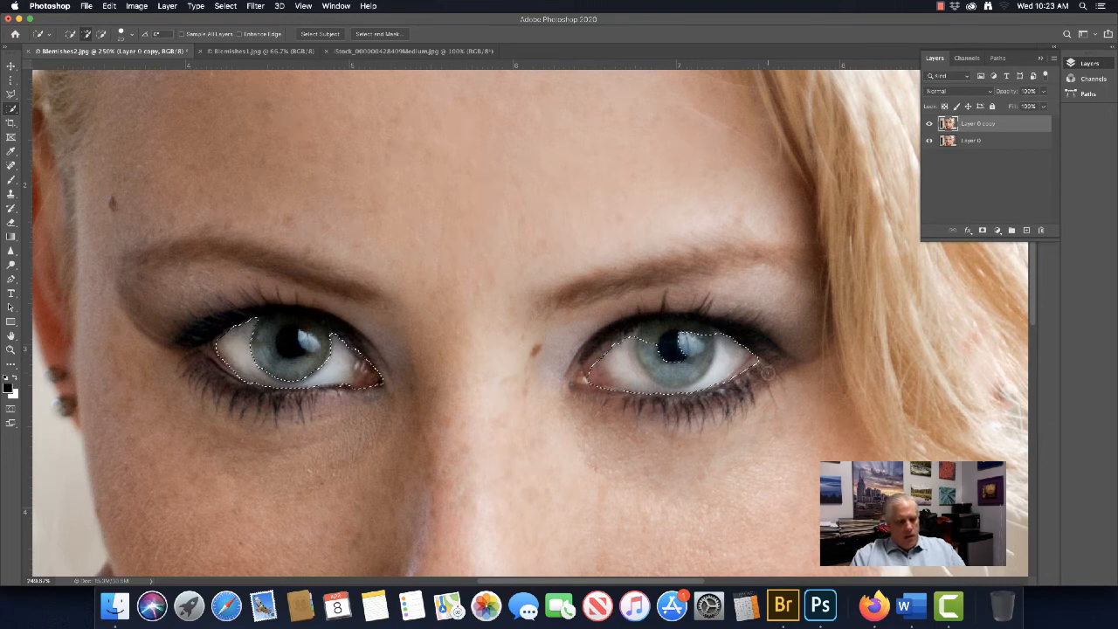
key(alt)
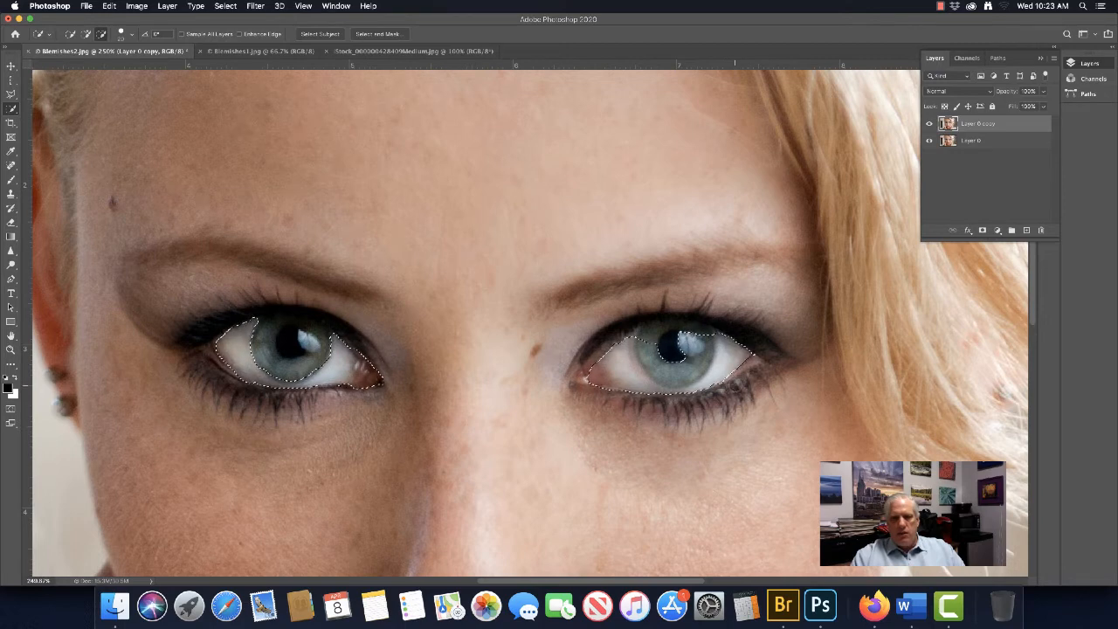
drag(677, 333, 684, 378)
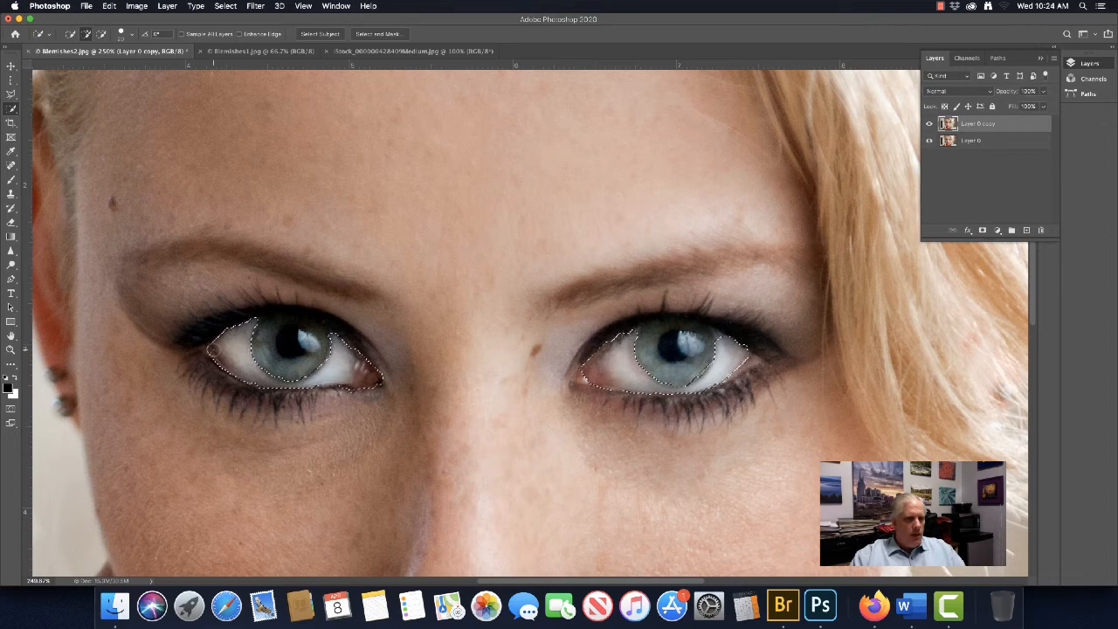
key(alt)
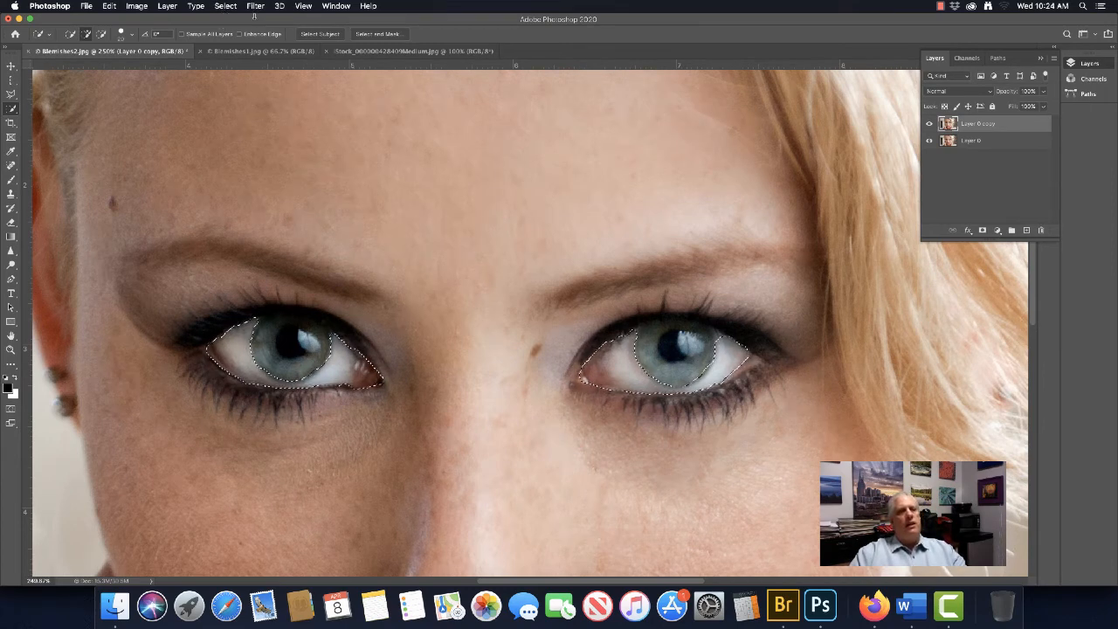
Feather the selection of the eye whites with a radius of 2 pixels.
click(255, 6)
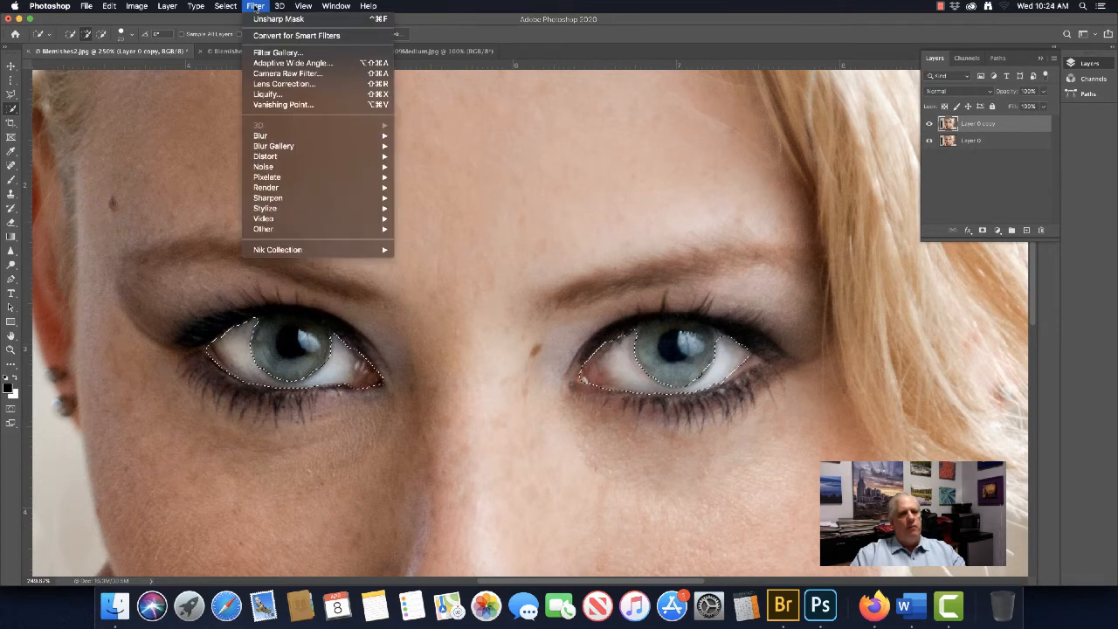
mouse_move(225, 6)
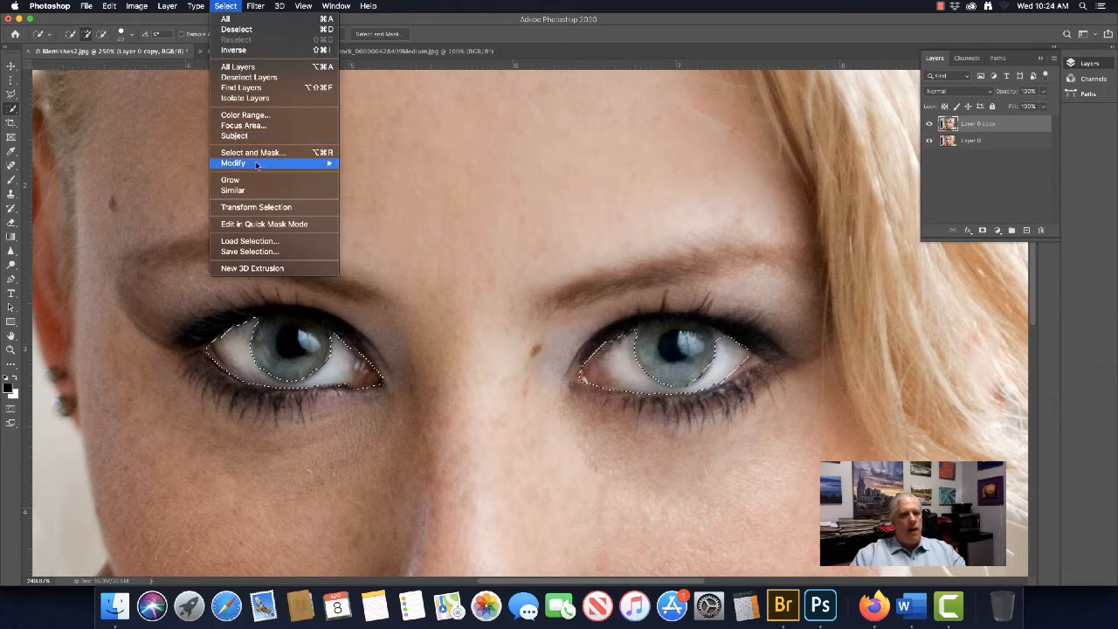
mouse_move(259, 164)
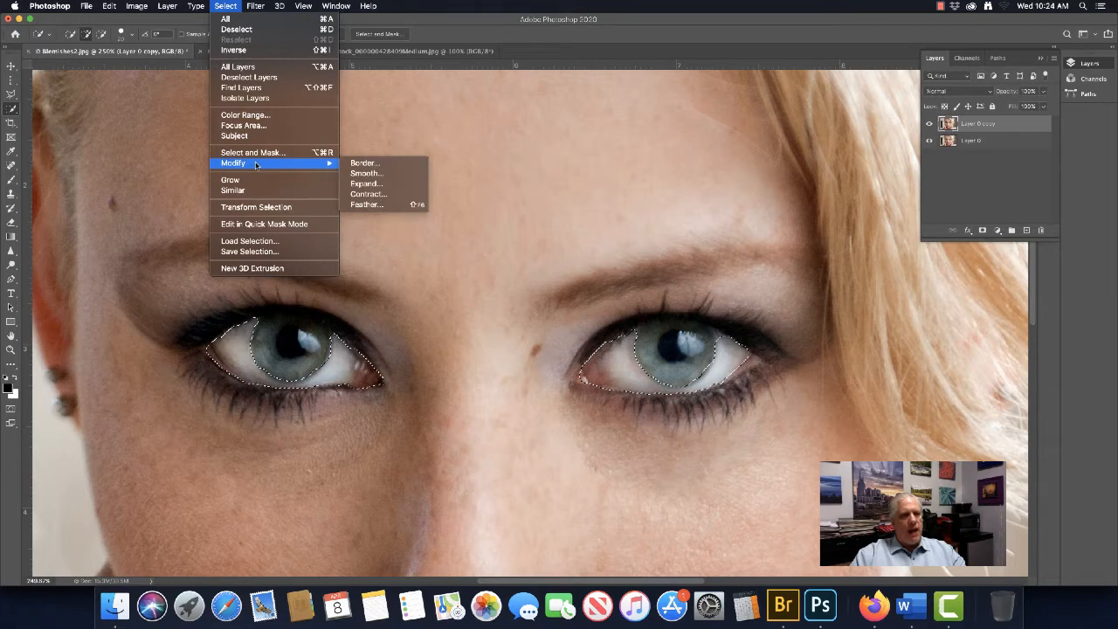
click(376, 206)
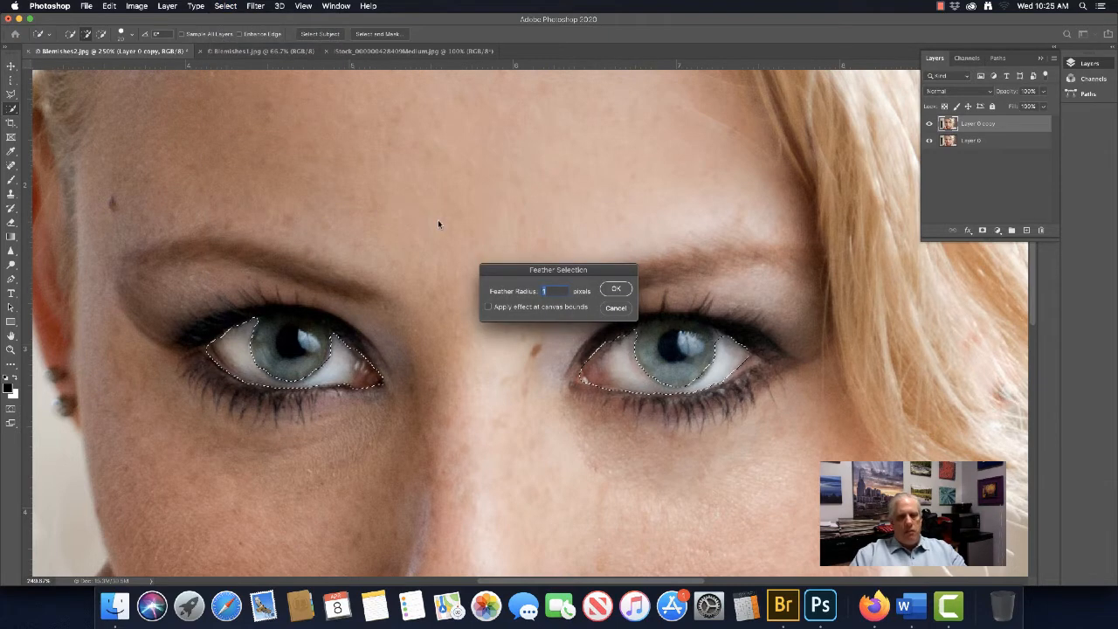
text(2)
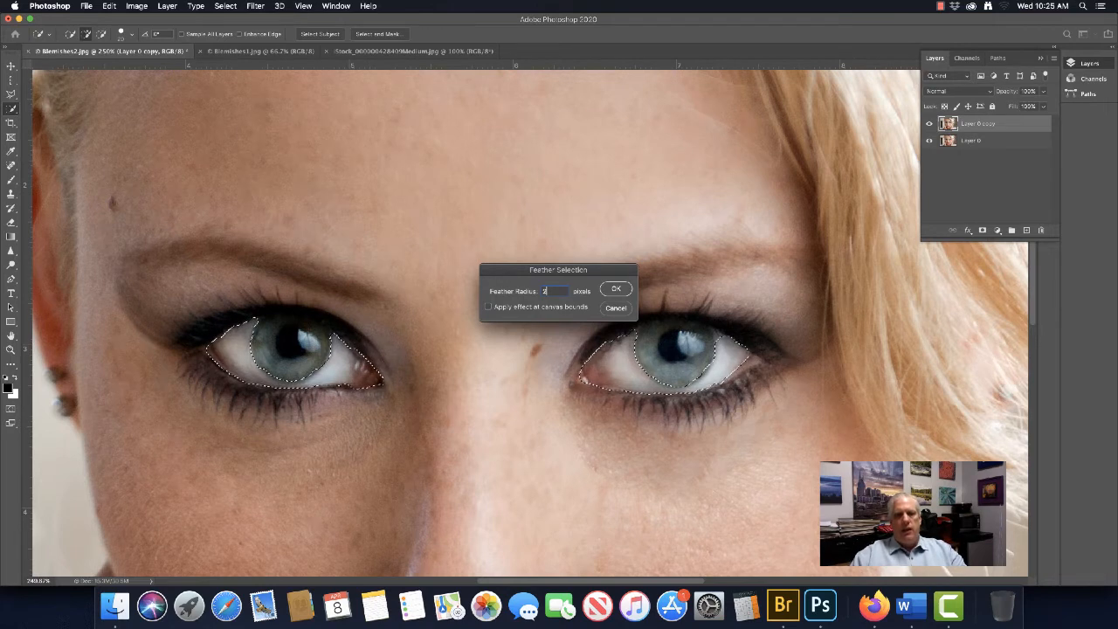
key(Return)
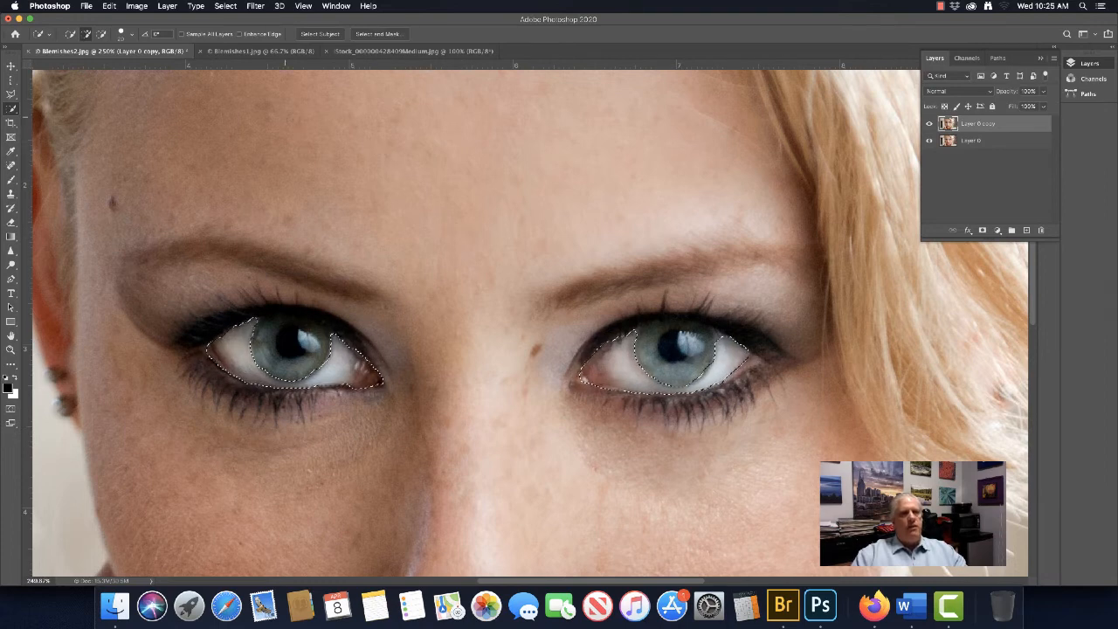
Open a Hue/Saturation adjustment for the selected eye whites and set the saturation of the Reds to -60.
click(137, 7)
mouse_move(147, 37)
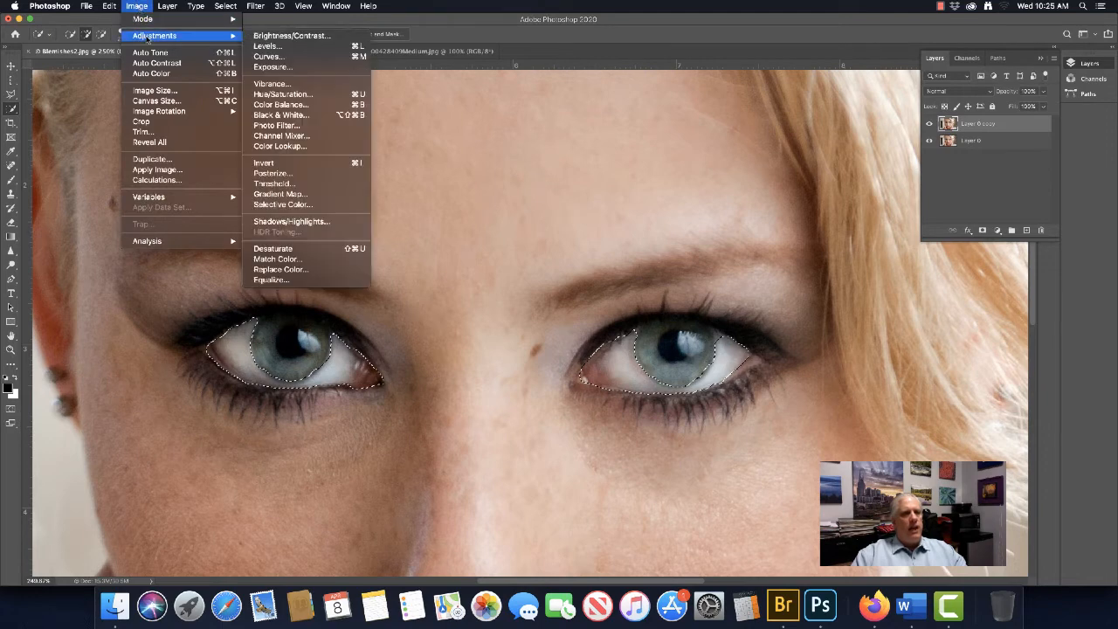
click(301, 97)
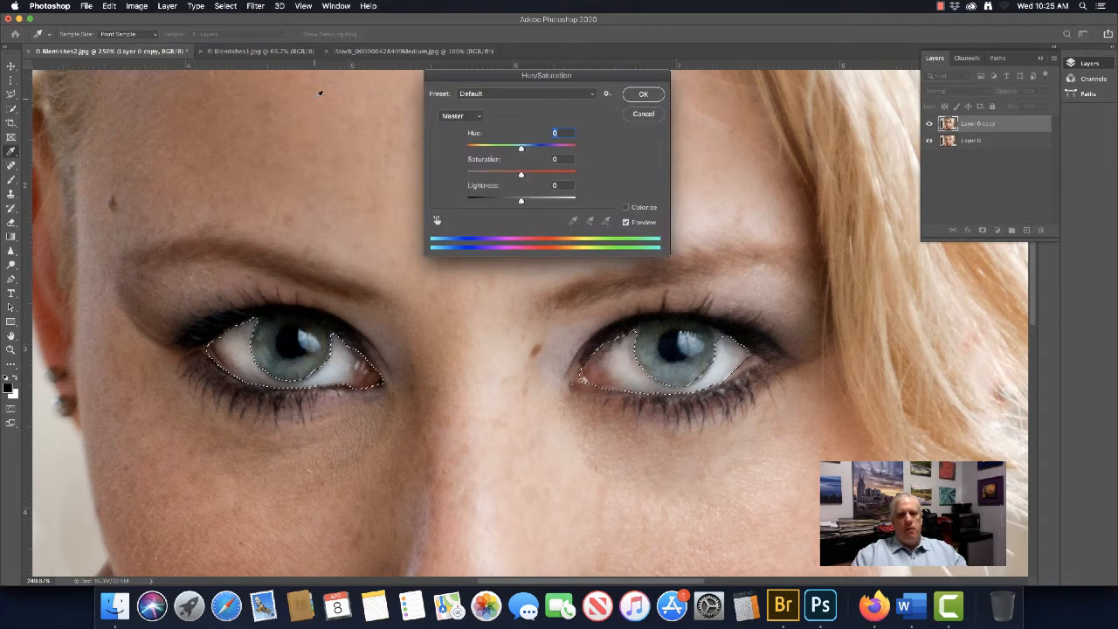
click(477, 117)
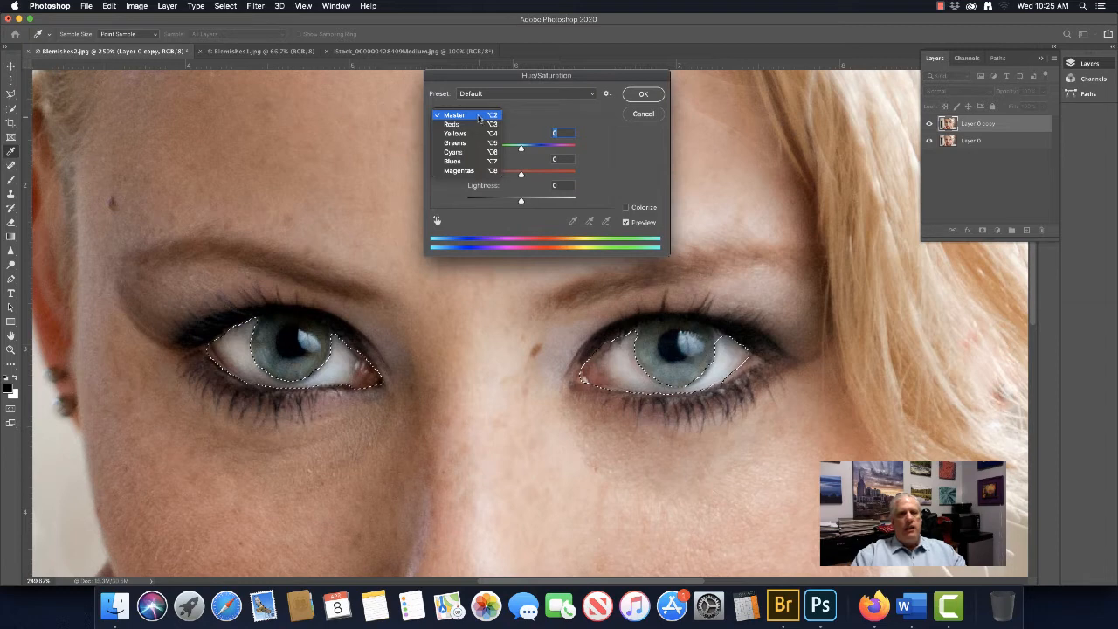
click(467, 126)
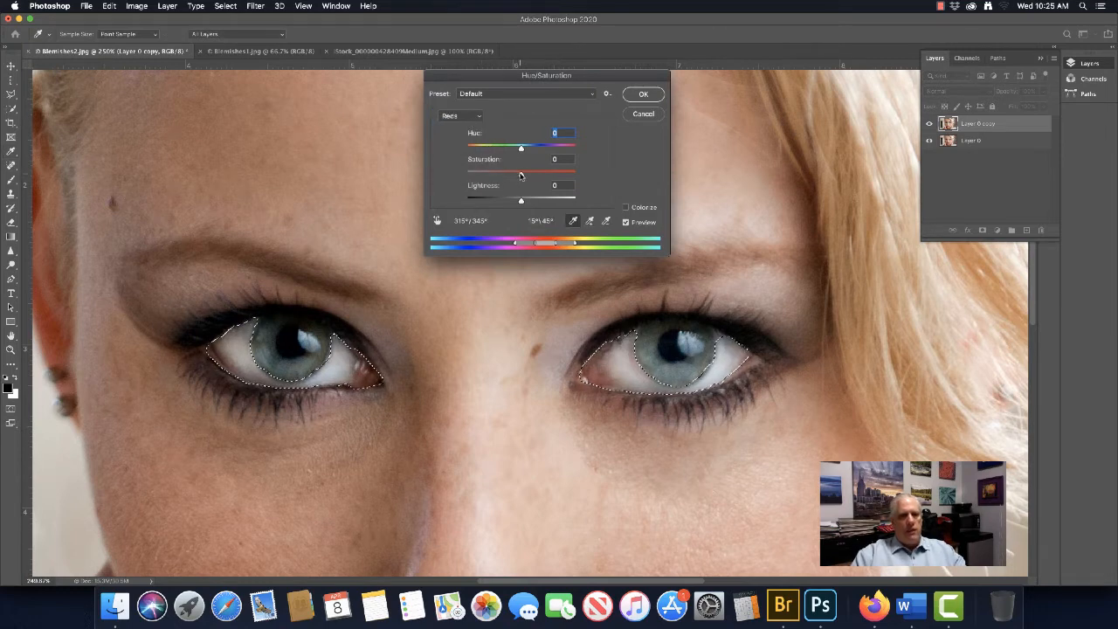
drag(520, 175, 491, 192)
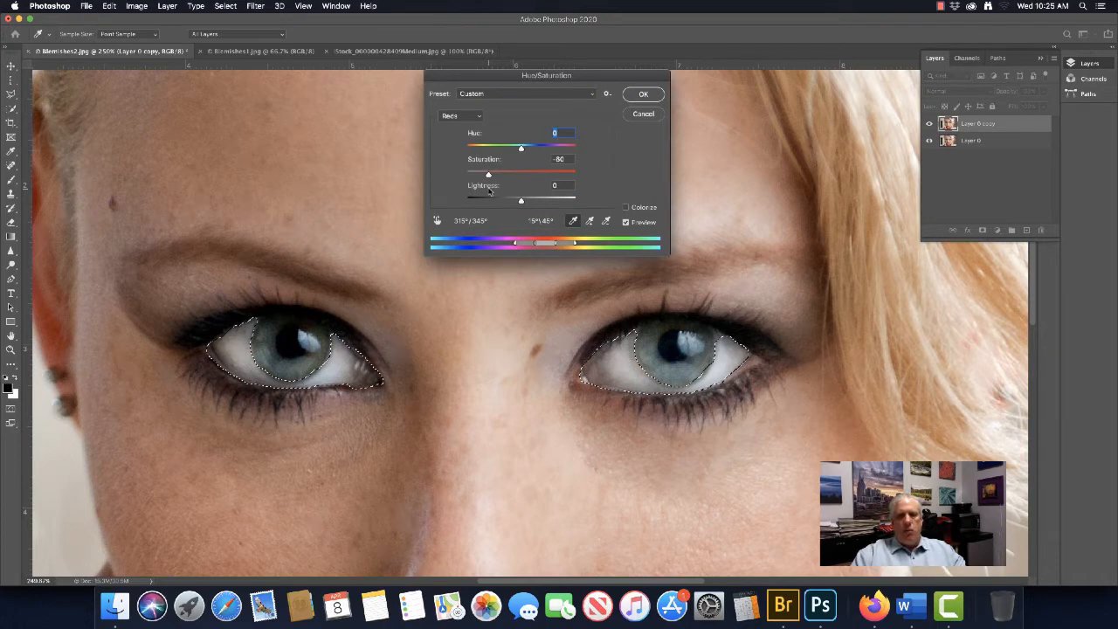
Raise the lightness of the Reds to +28, compare the preview off and on, apply the adjustment, and deselect.
drag(490, 191, 536, 207)
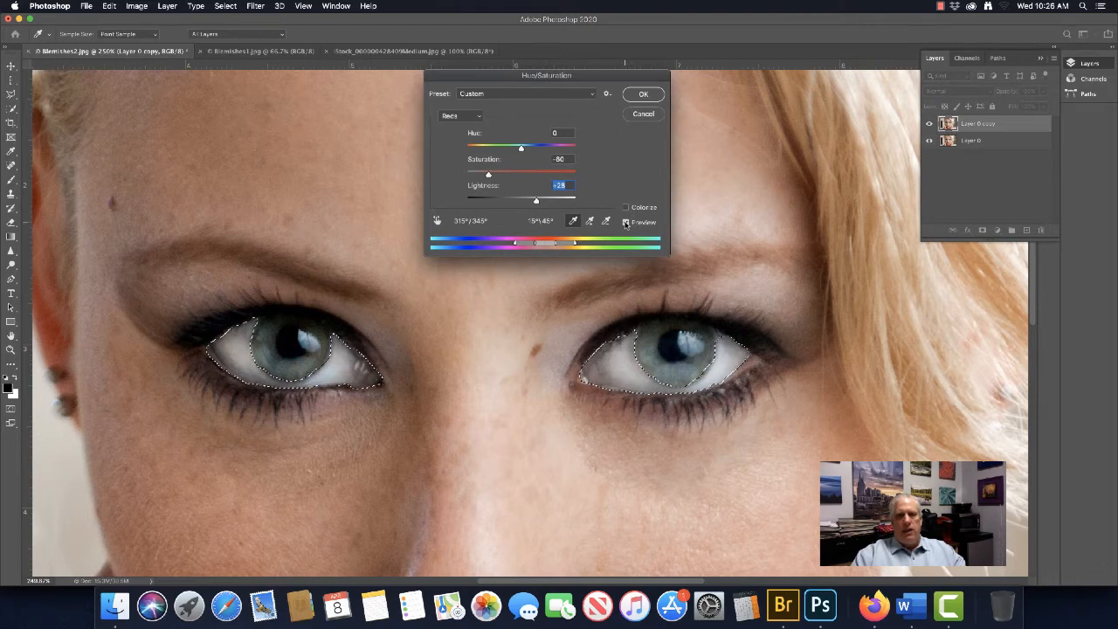
click(625, 223)
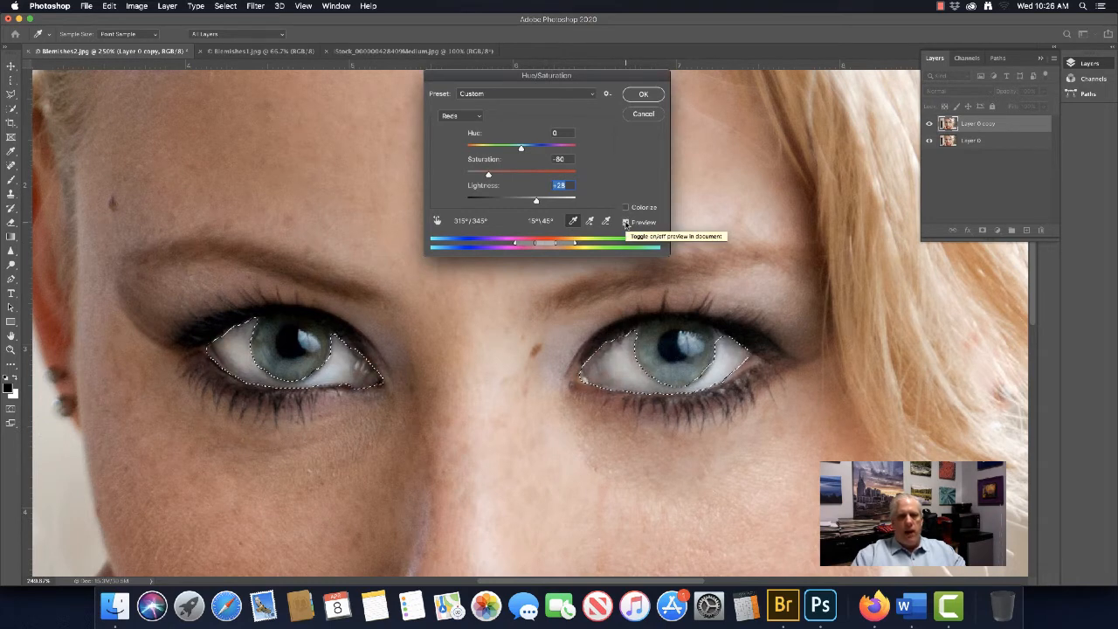
click(625, 223)
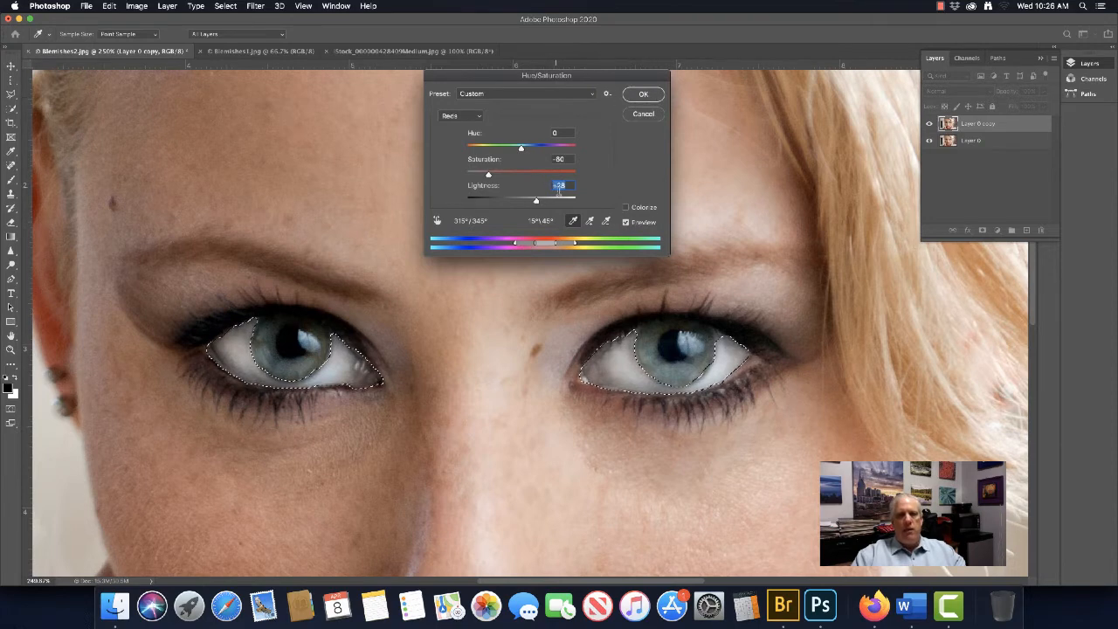
click(644, 95)
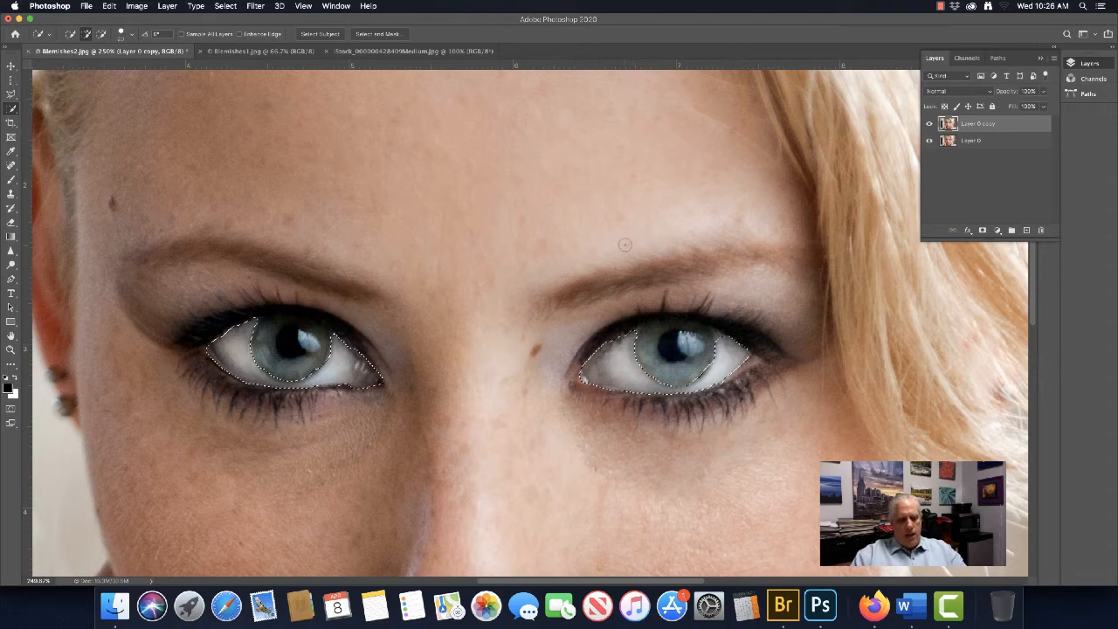
key(super+d)
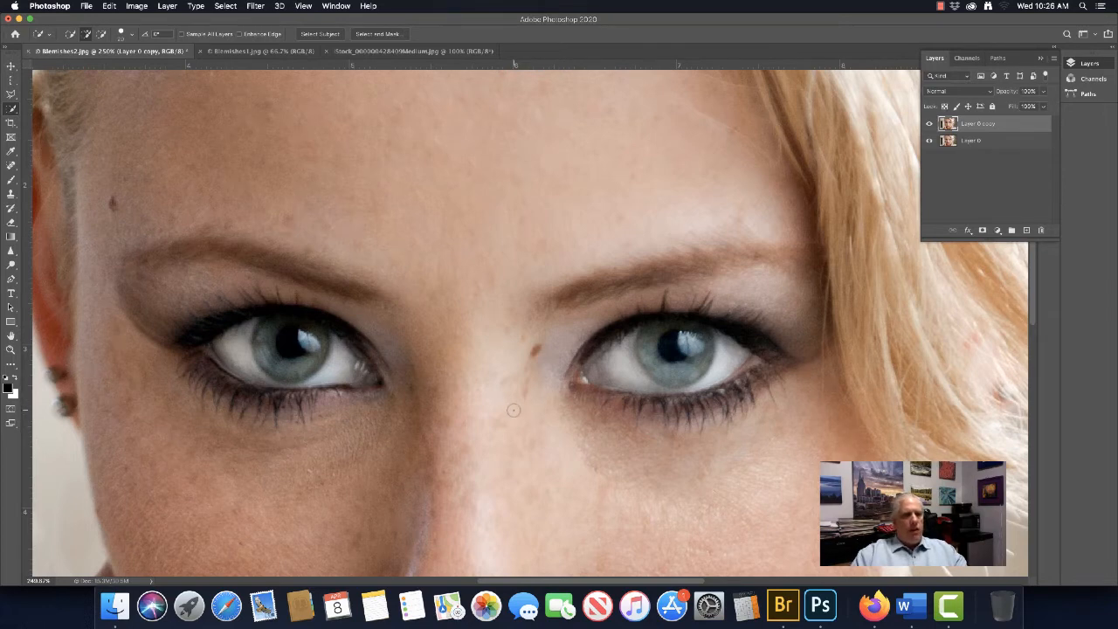
Soften the skin on the cheek below the eye nearer the hair using the Blur tool with a soft 150 px brush at 50% strength.
scroll(513, 410, down, 3)
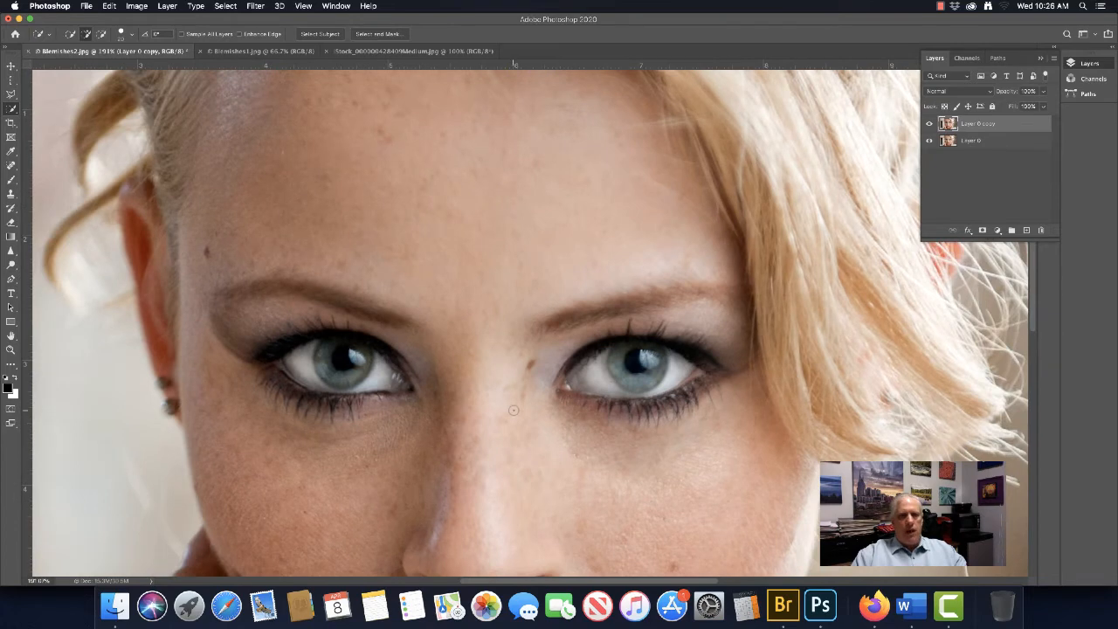
scroll(514, 410, up, 2)
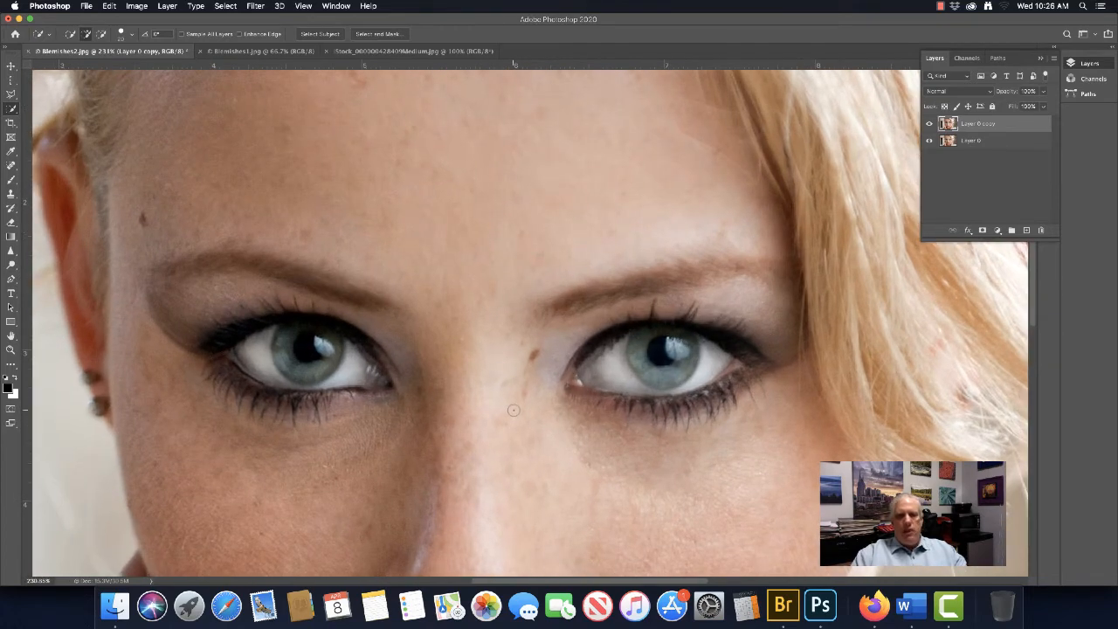
drag(520, 430, 480, 323)
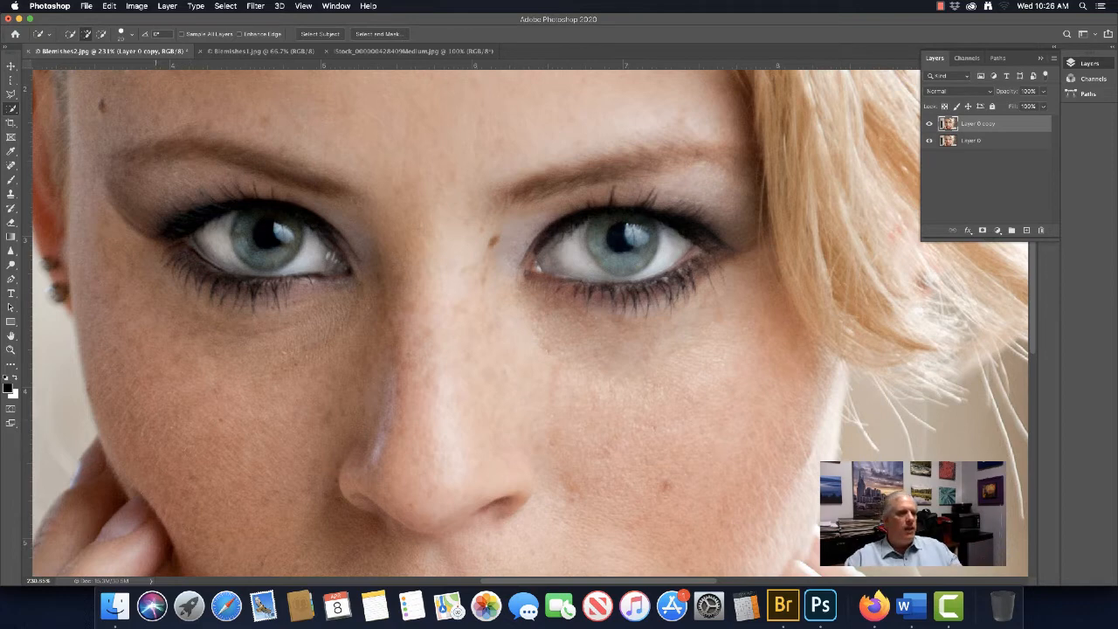
click(10, 251)
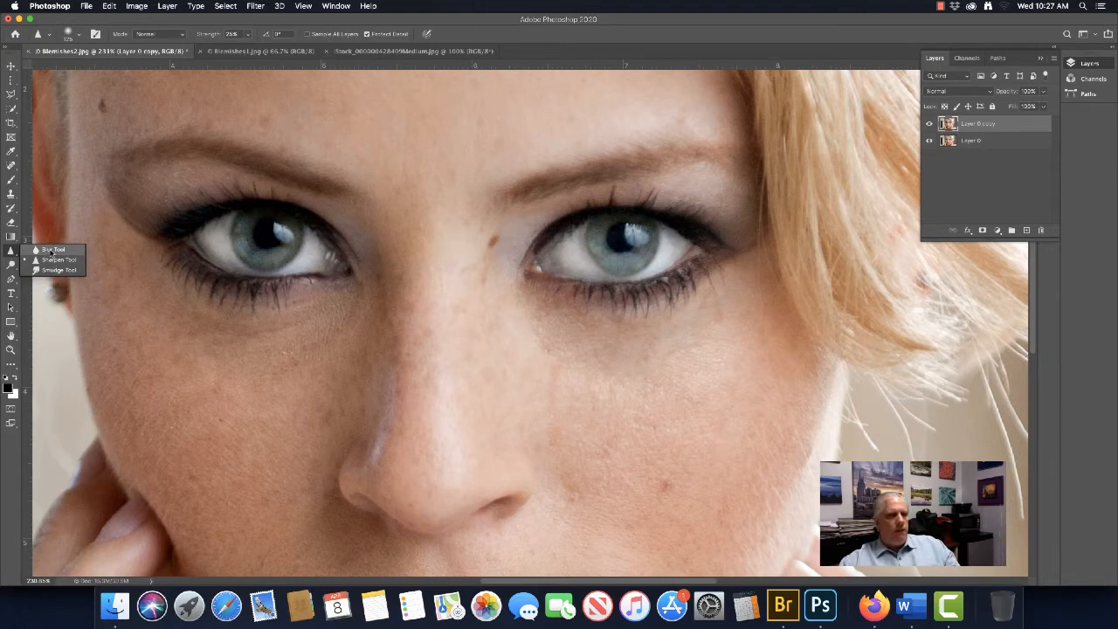
click(51, 252)
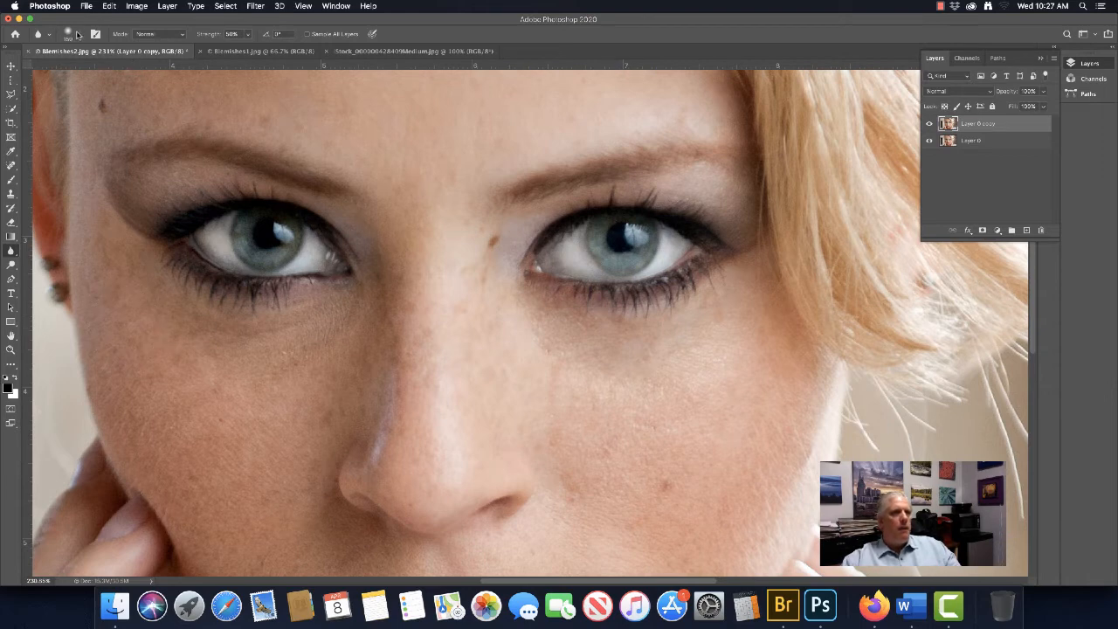
click(77, 34)
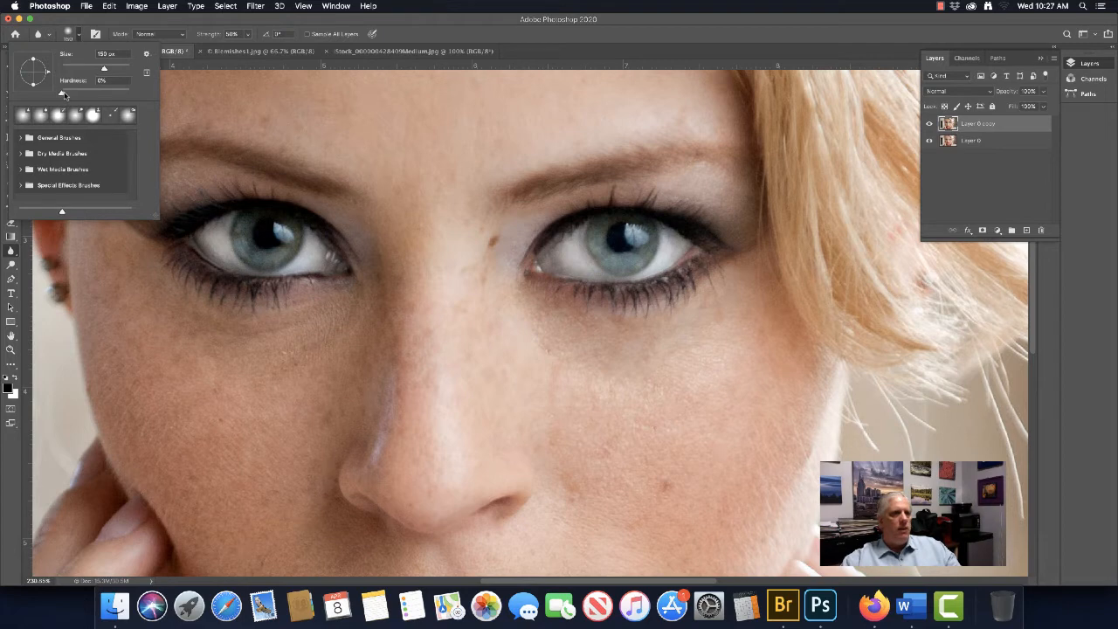
click(337, 21)
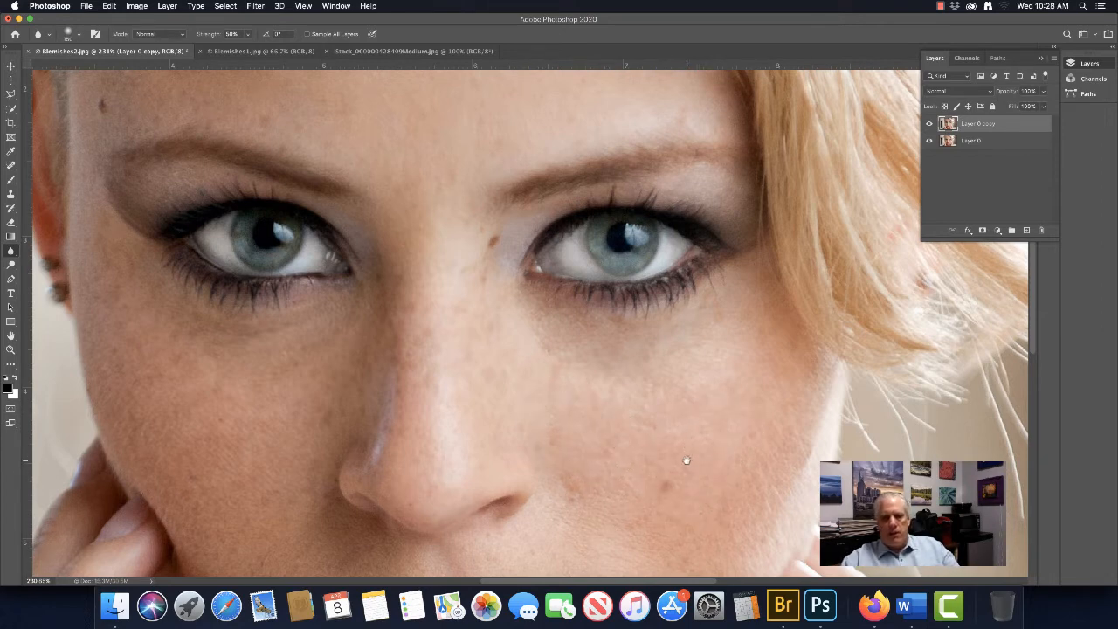
Blur the skin on both lower cheeks and around the mouth and chin, adjusting the brush size to fit each area.
drag(684, 466, 688, 330)
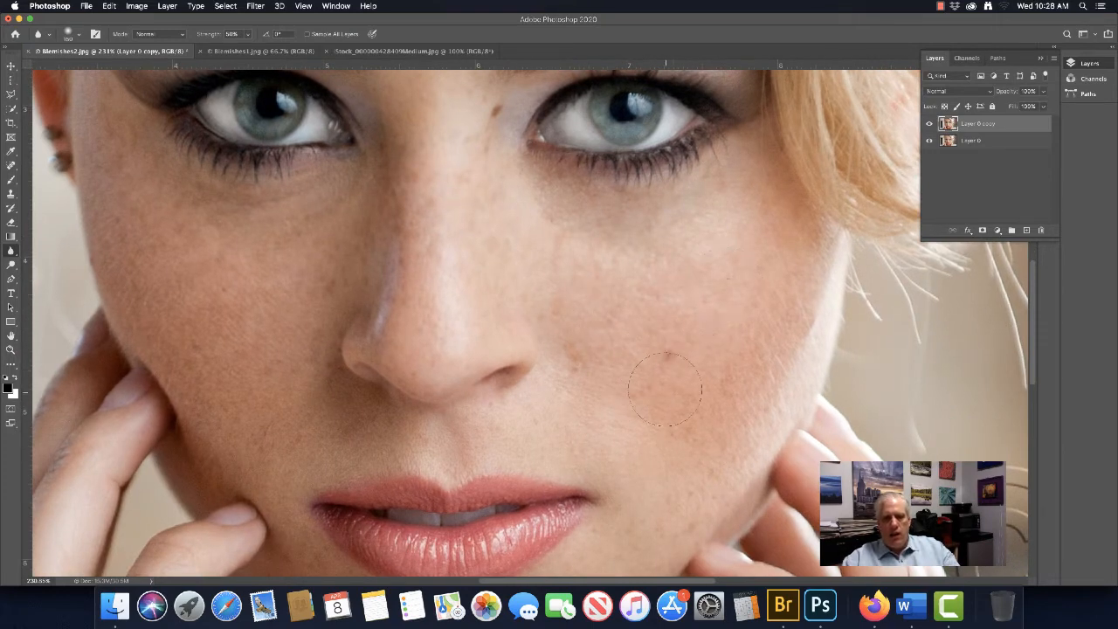
key(bracketright)
key(bracketright)
key(bracketright)
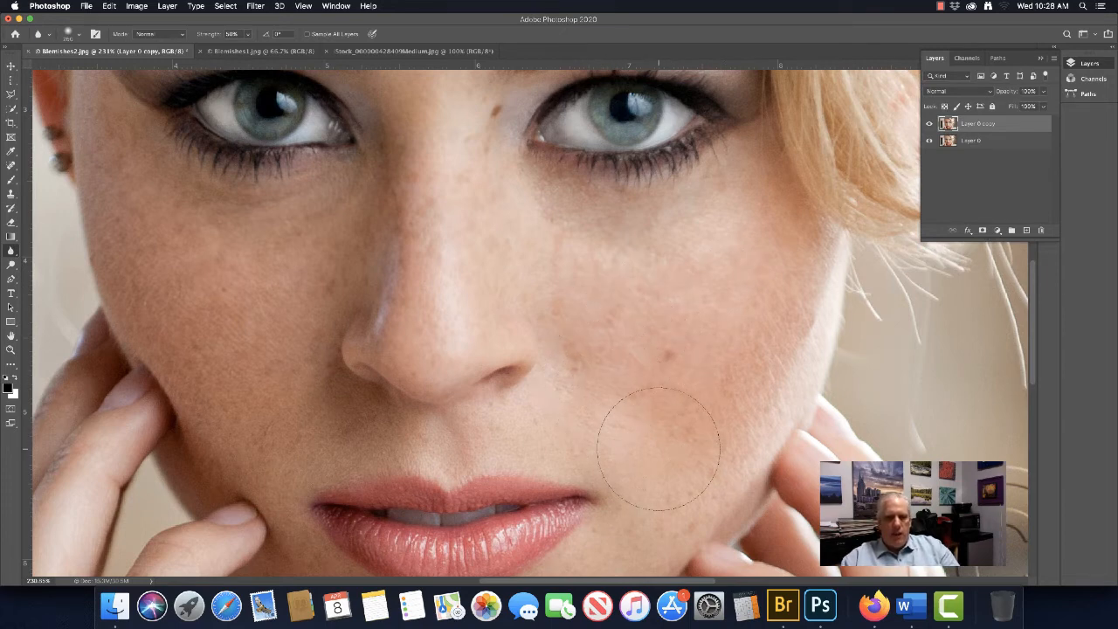
key(bracketleft)
key(bracketleft)
key(bracketleft)
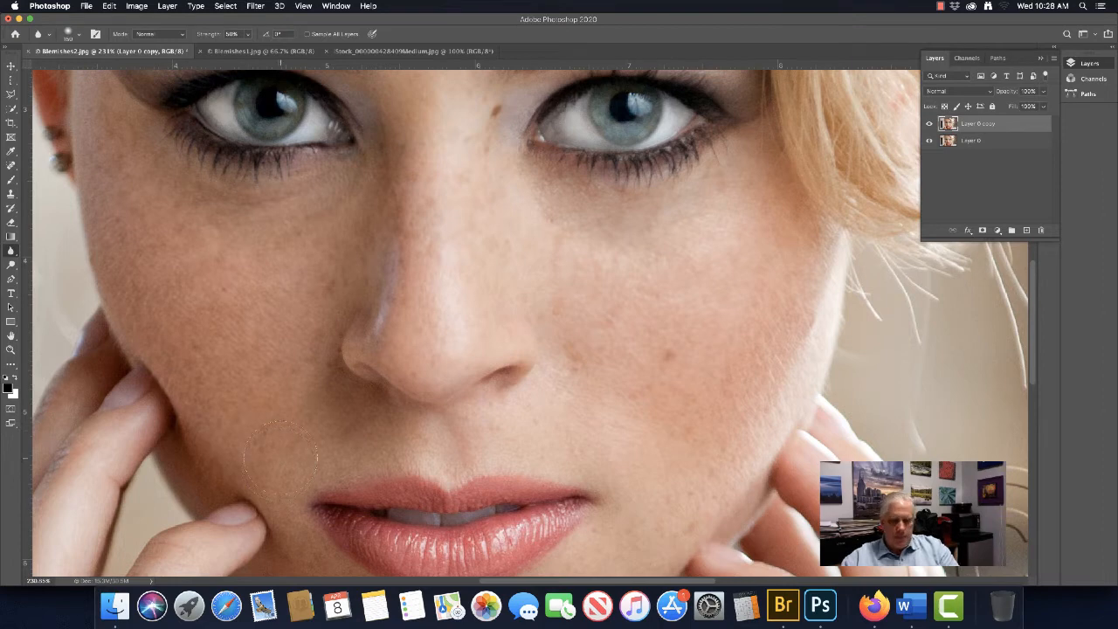
drag(287, 394, 294, 204)
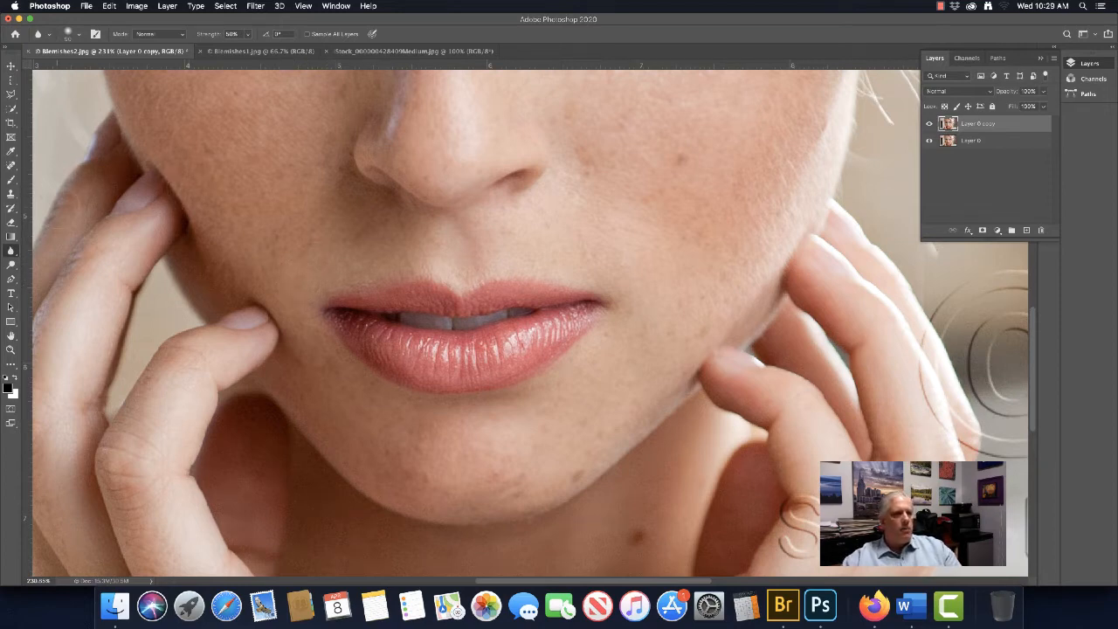
Sharpen the lips with the Sharpen tool, using a soft 125 px brush at 25% strength.
right_click(15, 253)
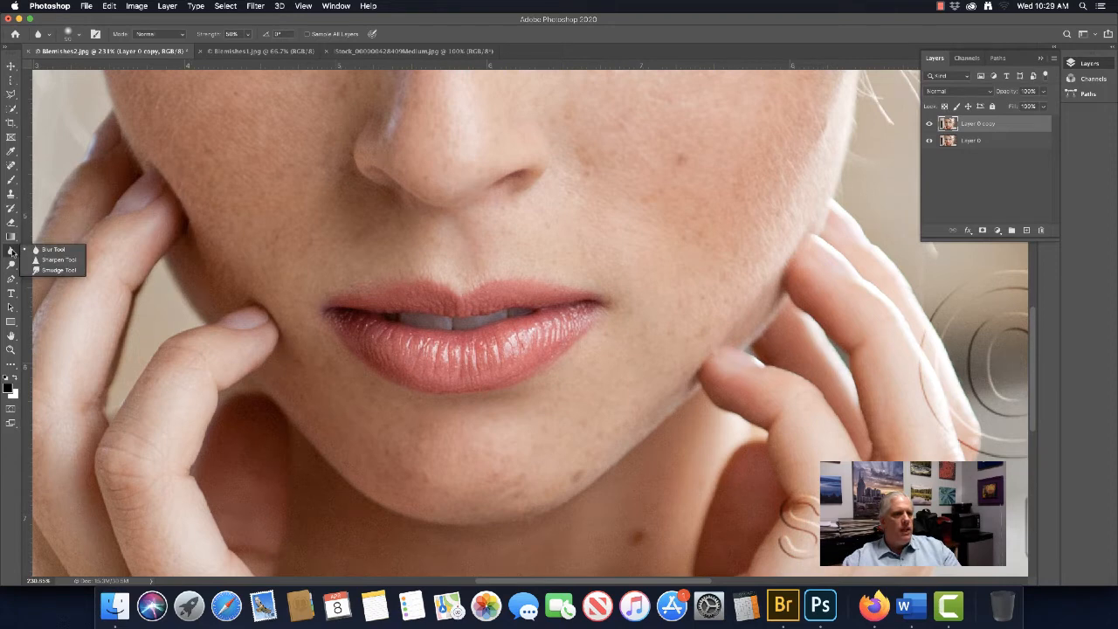
click(56, 260)
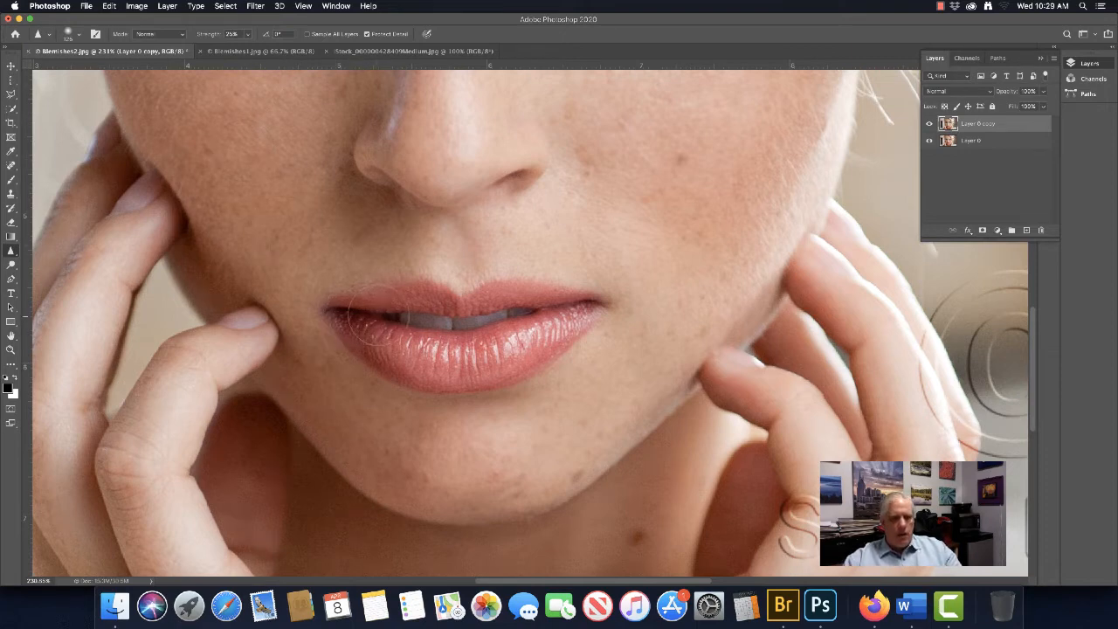
drag(376, 316, 431, 315)
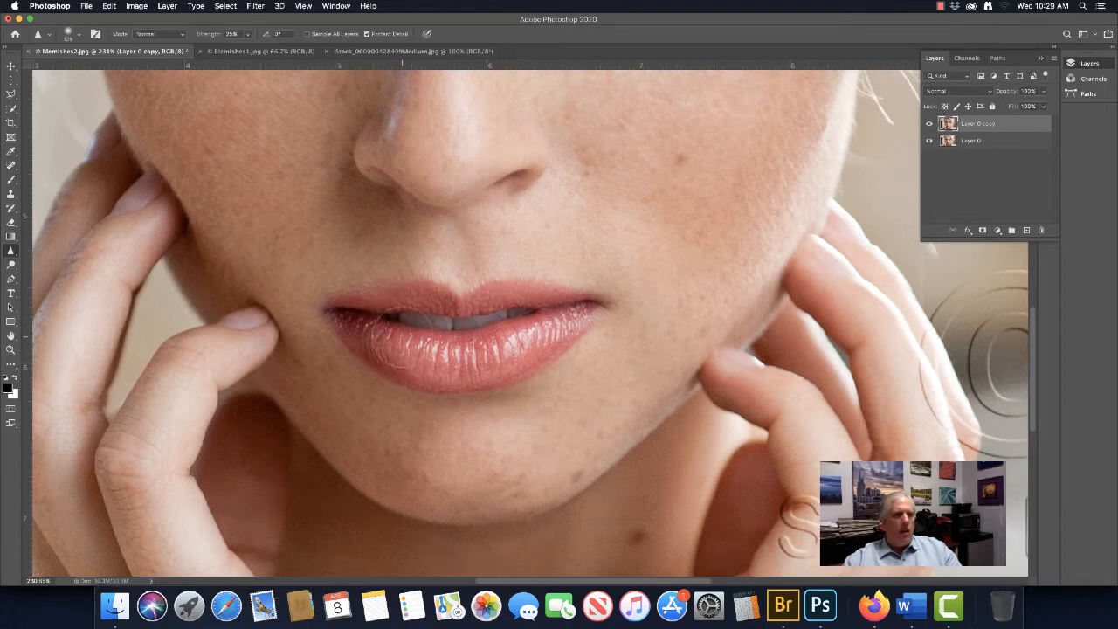
click(78, 35)
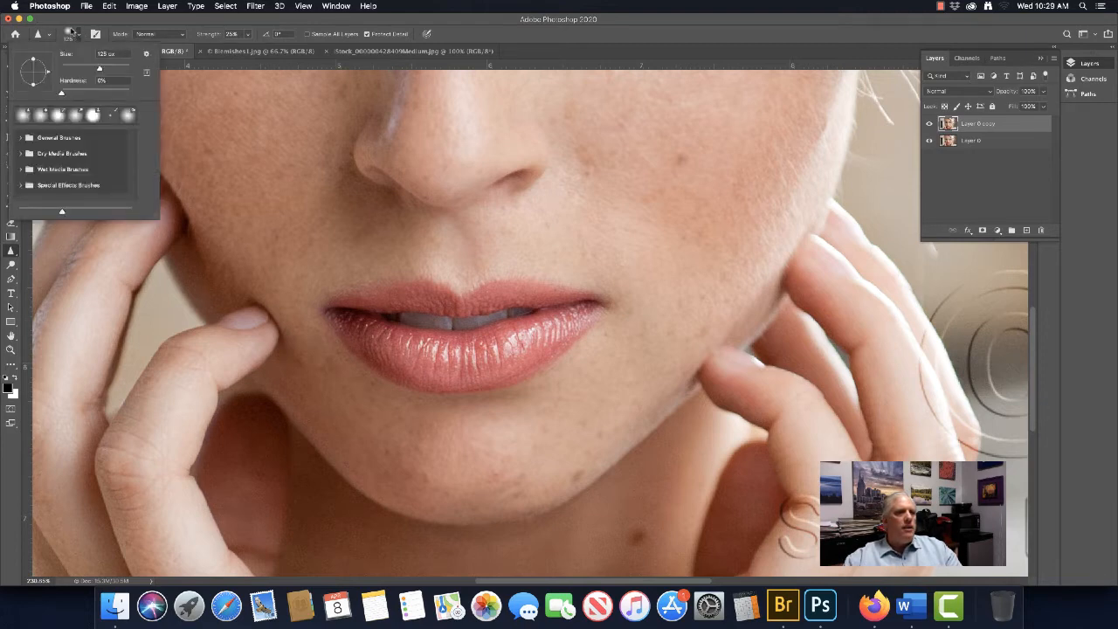
click(76, 34)
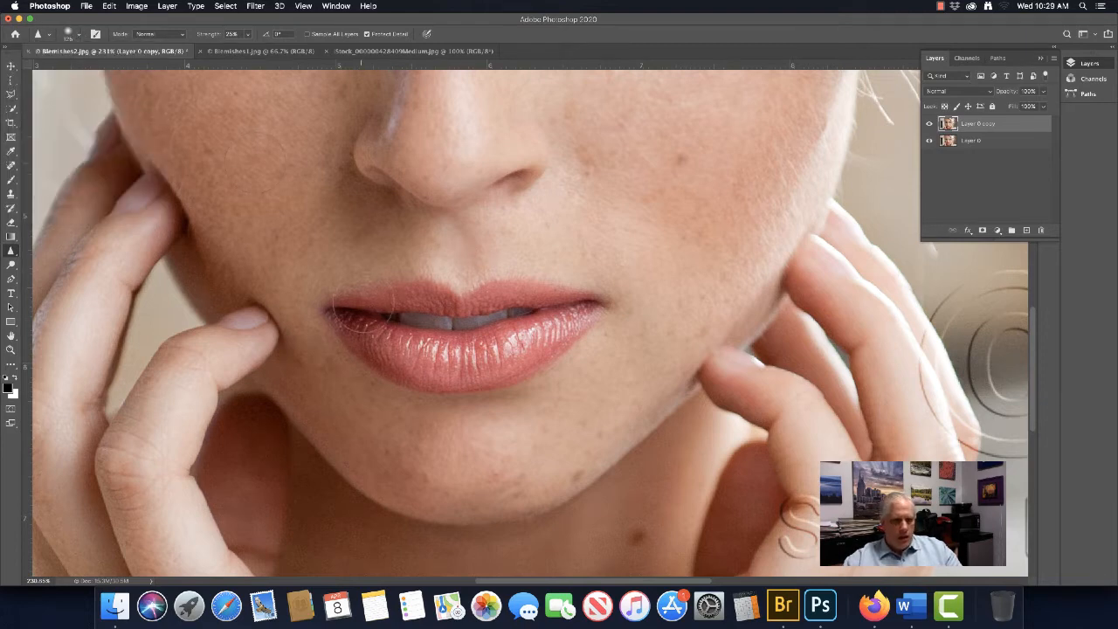
mouse_move(361, 307)
mouse_down()
mouse_move(357, 316)
mouse_move(456, 318)
mouse_move(572, 309)
mouse_move(553, 305)
mouse_up()
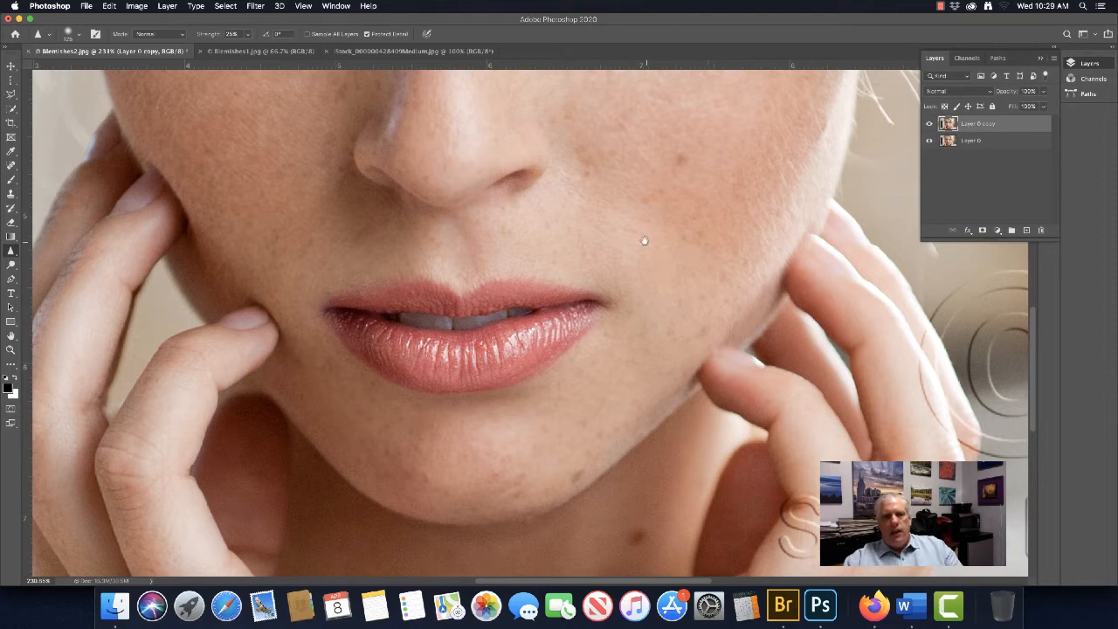
Sharpen both eyes, including the lashes and eyebrows, with the Sharpen tool at 25% strength.
drag(640, 230, 654, 352)
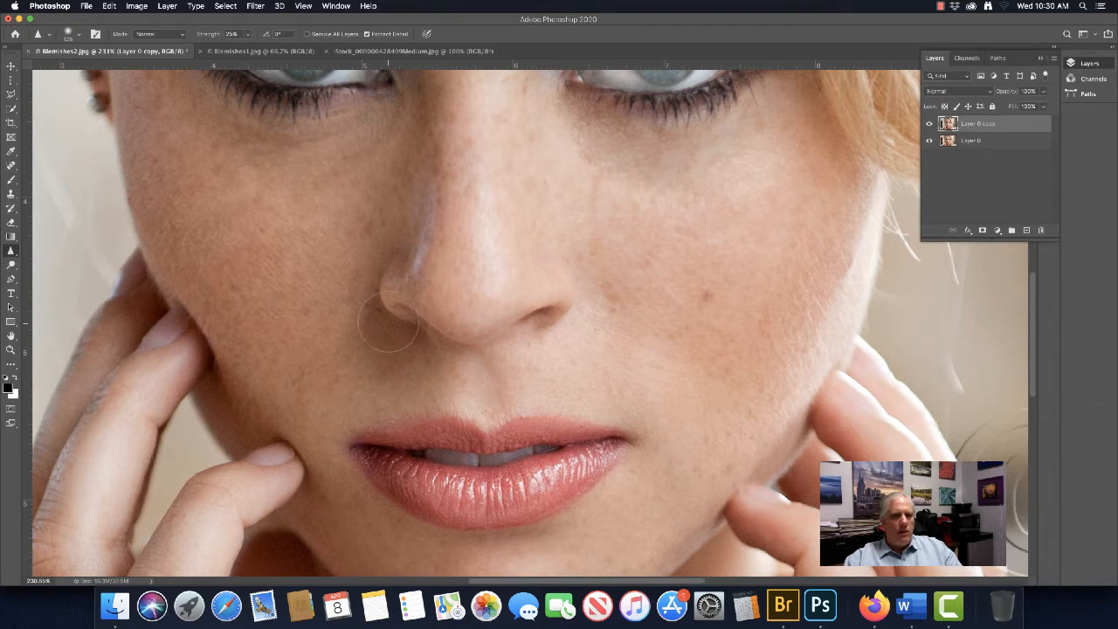
mouse_move(219, 205)
mouse_down()
mouse_move(287, 404)
mouse_move(289, 457)
mouse_up()
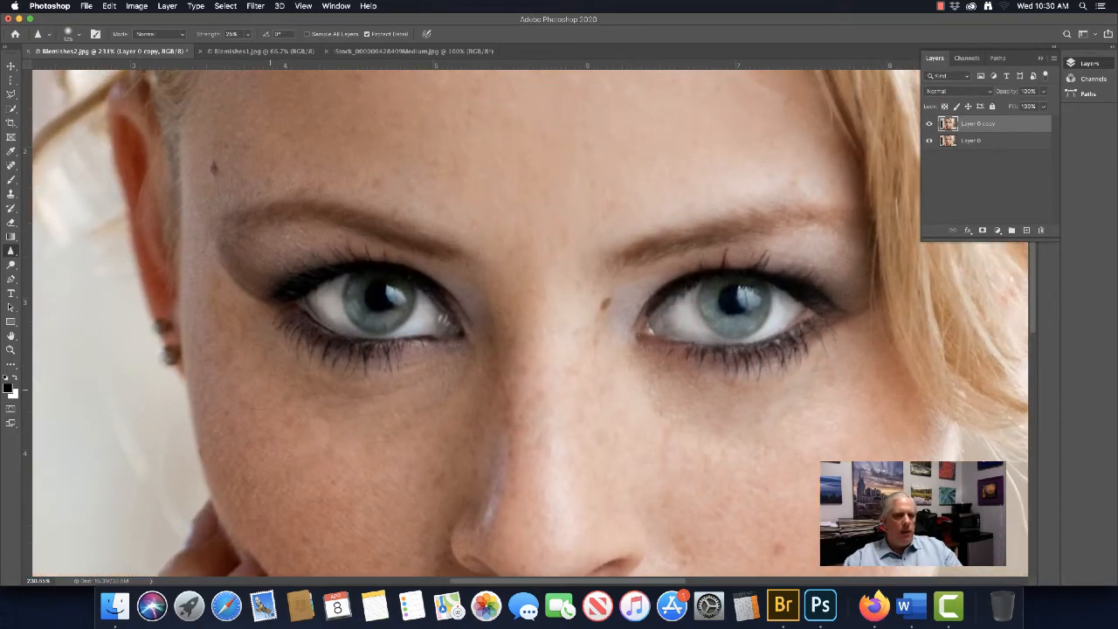
mouse_move(289, 304)
mouse_down()
mouse_move(352, 338)
mouse_move(446, 323)
mouse_move(407, 290)
mouse_up()
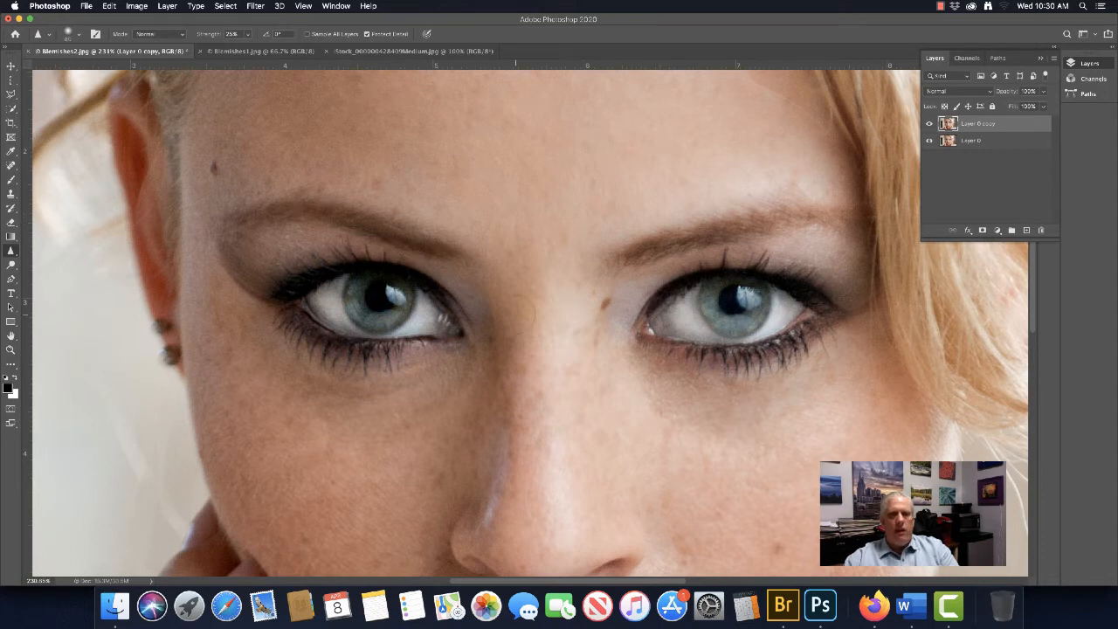
drag(798, 259, 672, 335)
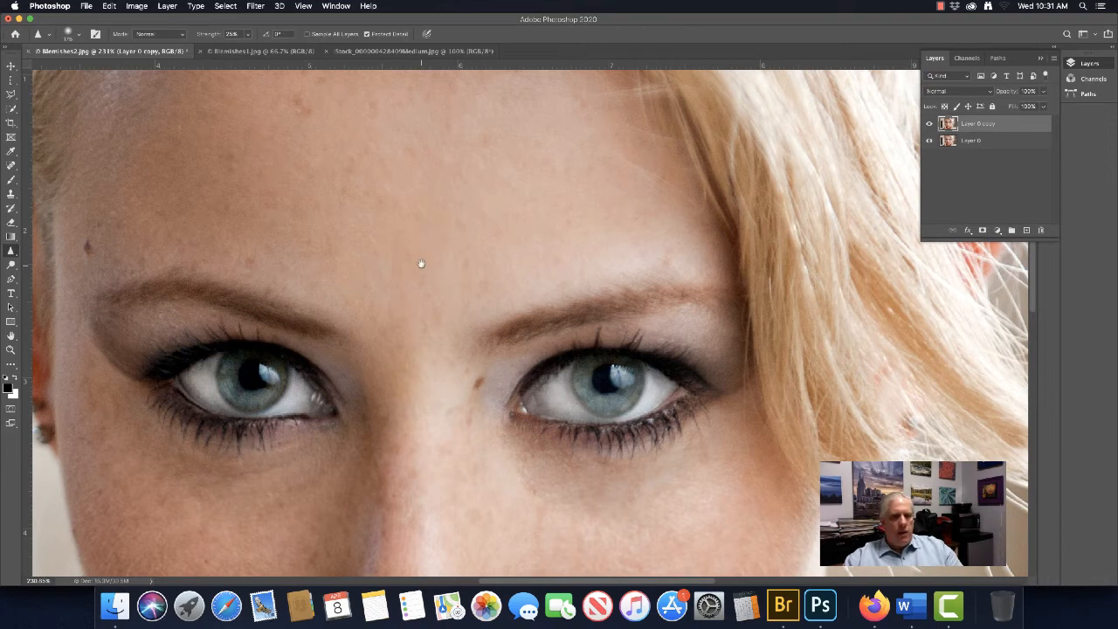
Soften the forehead skin up to the hairline with the Blur tool and a large brush at 50% strength.
mouse_move(420, 262)
mouse_down()
mouse_move(463, 393)
mouse_move(469, 383)
mouse_up()
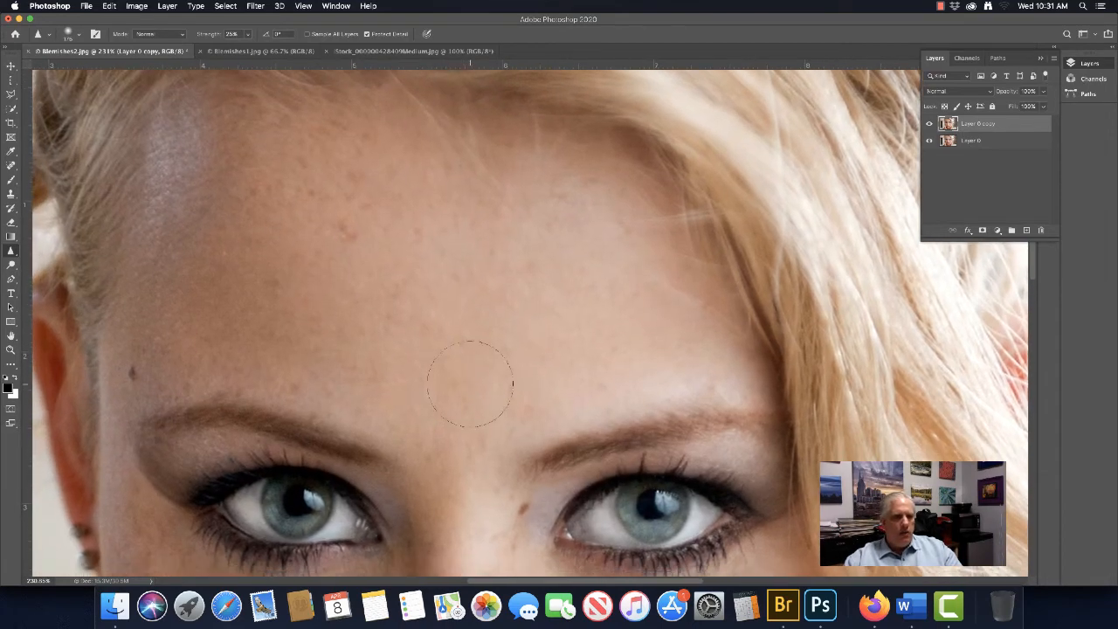
click(12, 251)
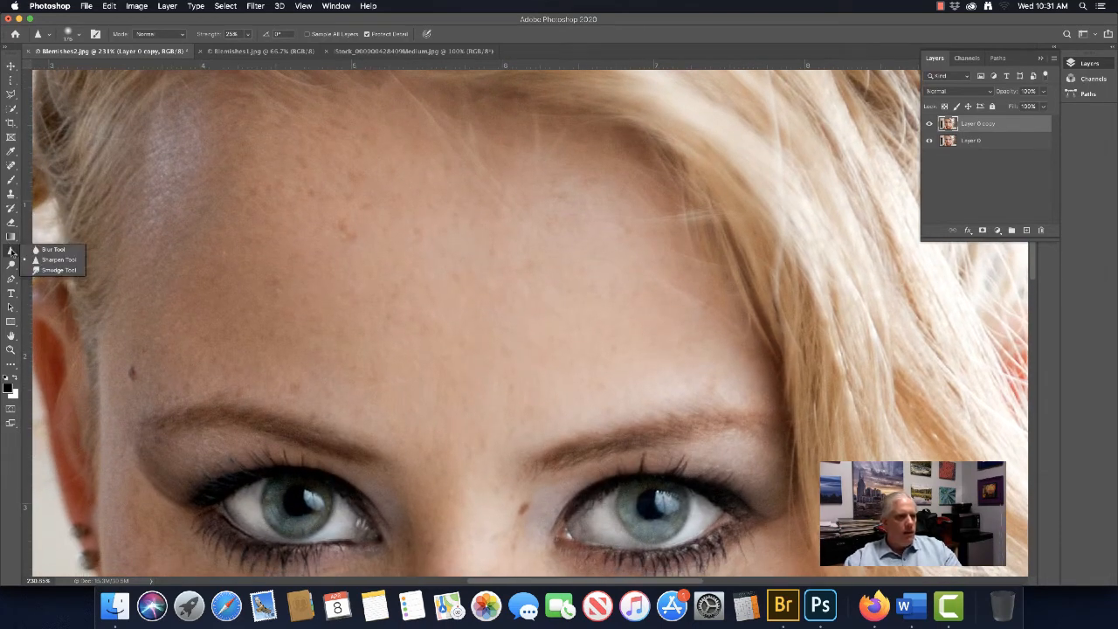
click(53, 247)
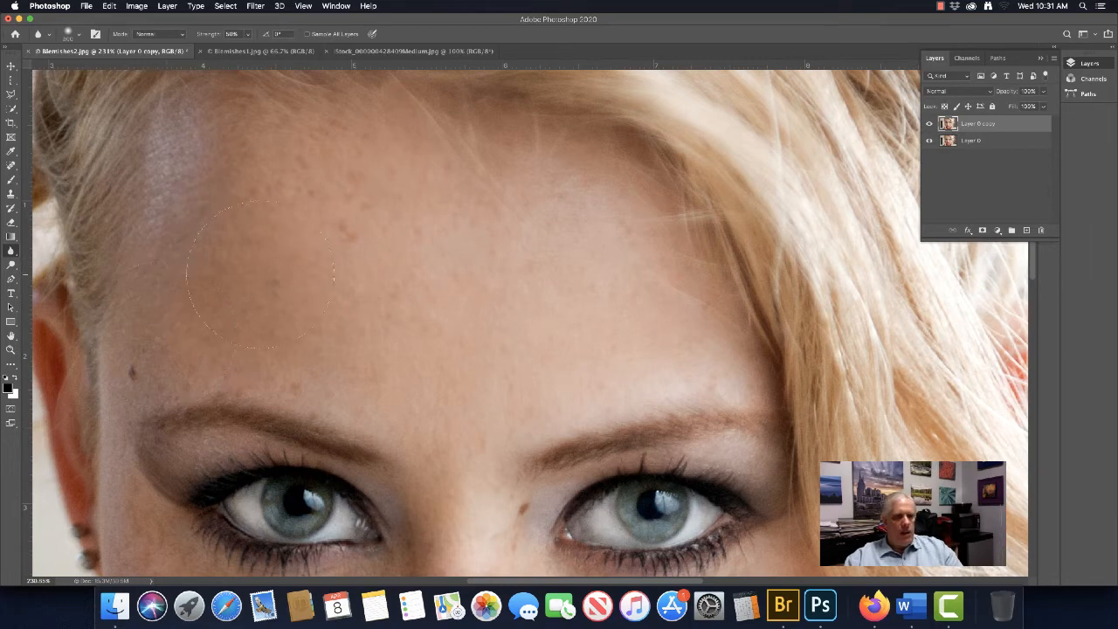
drag(202, 226, 384, 349)
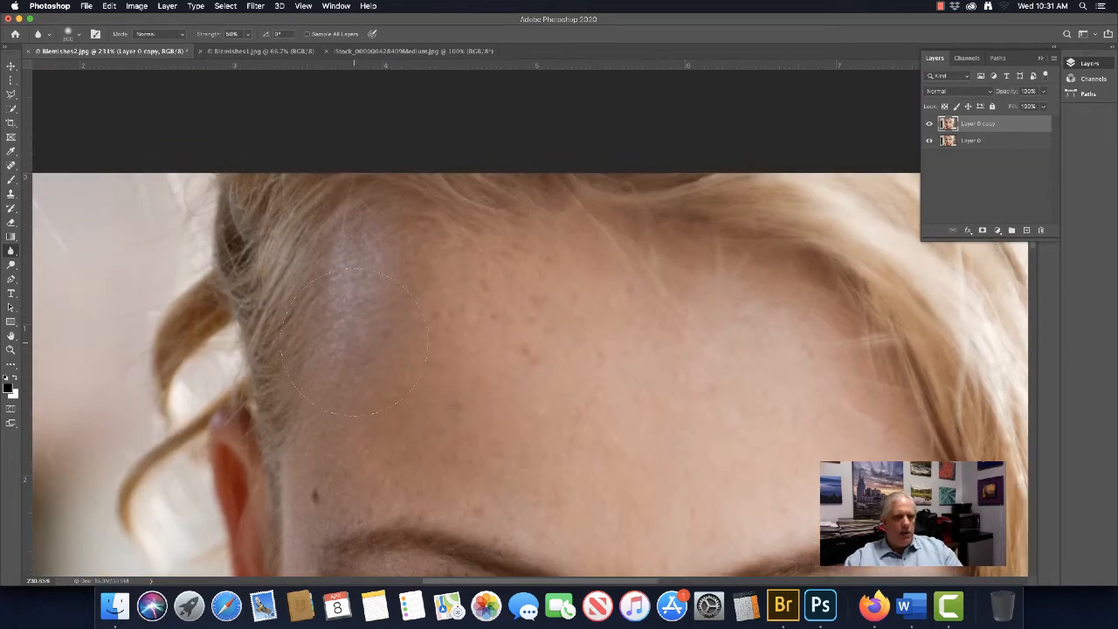
Sharpen the hair above the forehead and along the side of the face with a large Sharpen brush at 25% strength.
drag(12, 250, 57, 259)
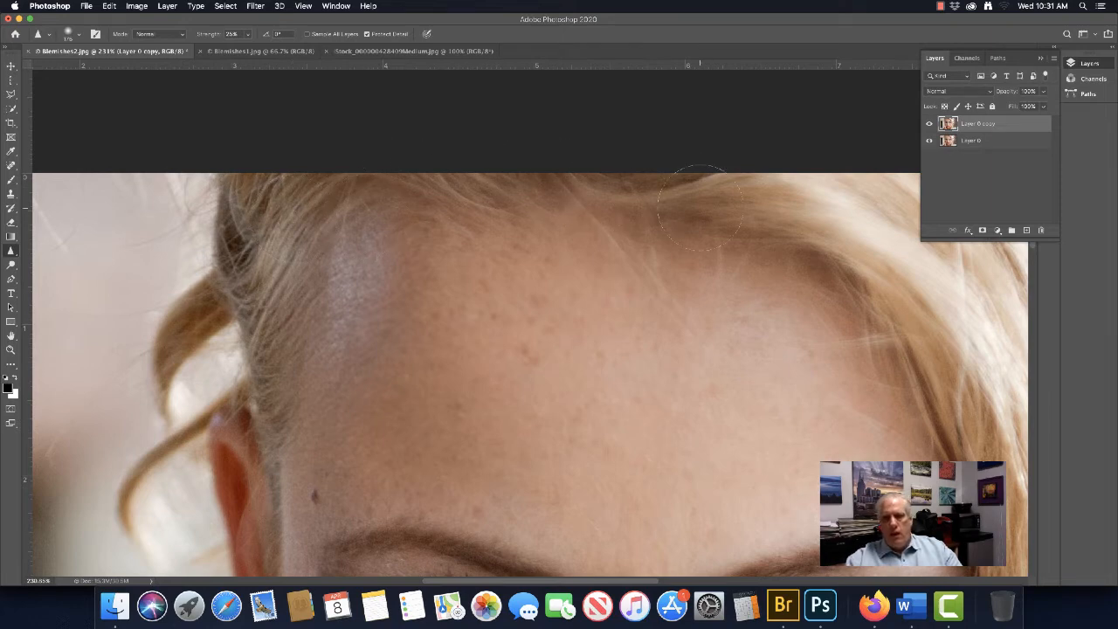
drag(819, 269, 573, 234)
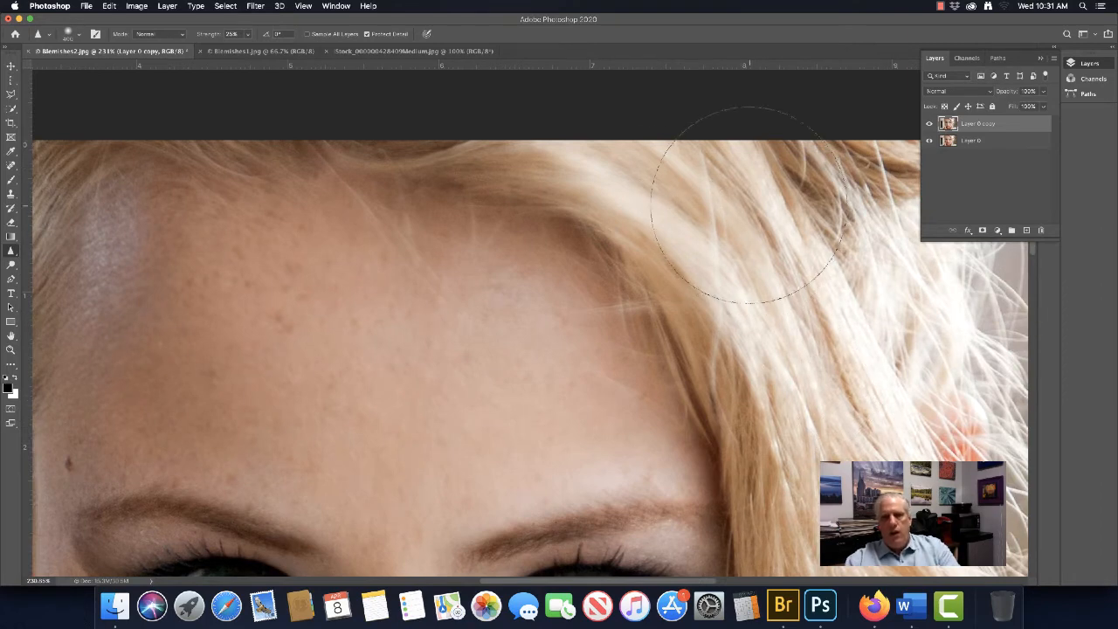
scroll(804, 253, down, 5)
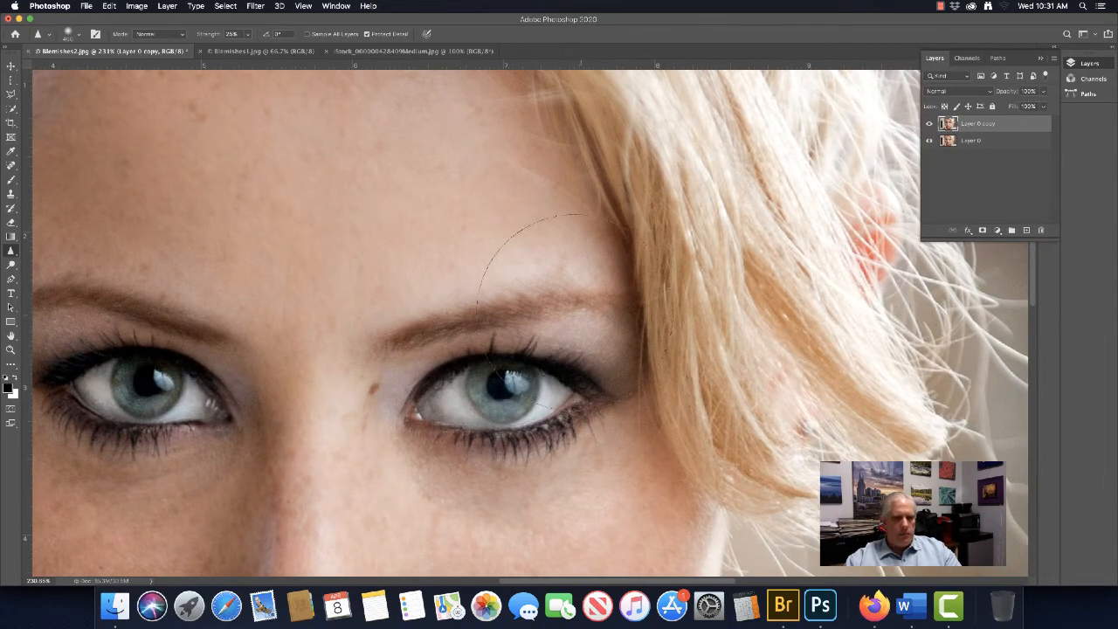
Sharpen the whole duplicate layer with Unsharp Mask, using a radius of 1.0 pixels and a threshold of 1.
click(11, 66)
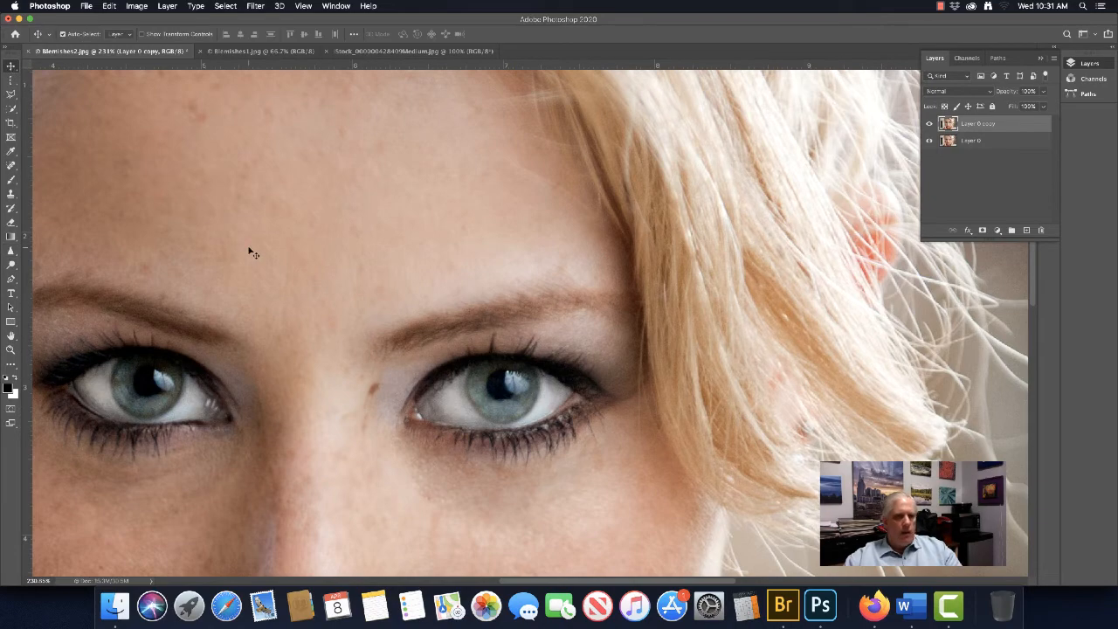
scroll(250, 251, down, 6)
scroll(250, 251, down, 5)
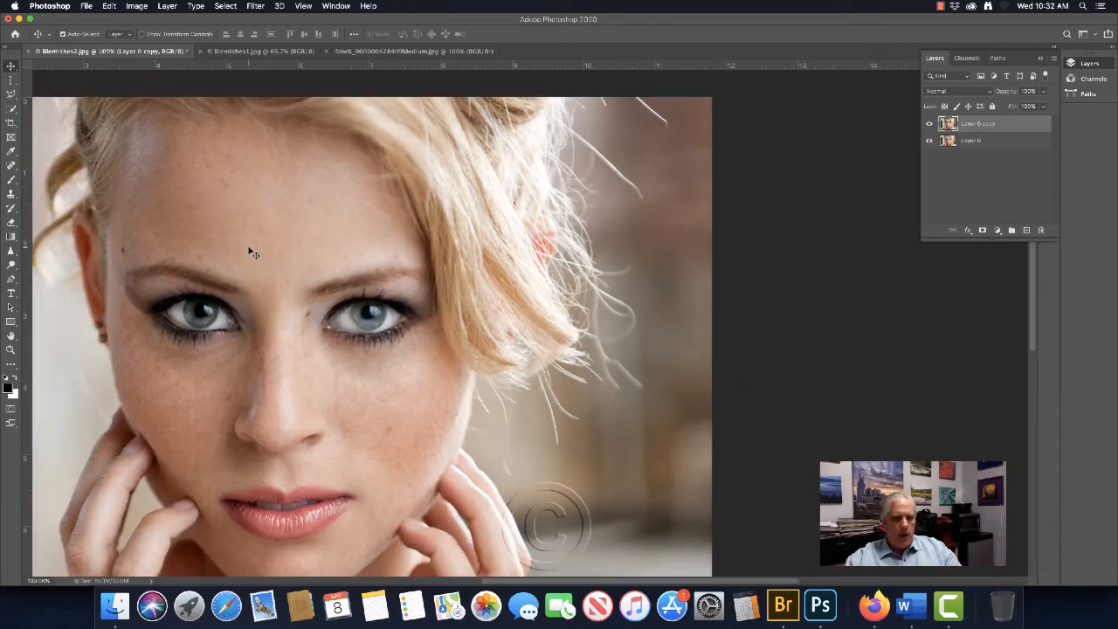
scroll(249, 252, up, 6)
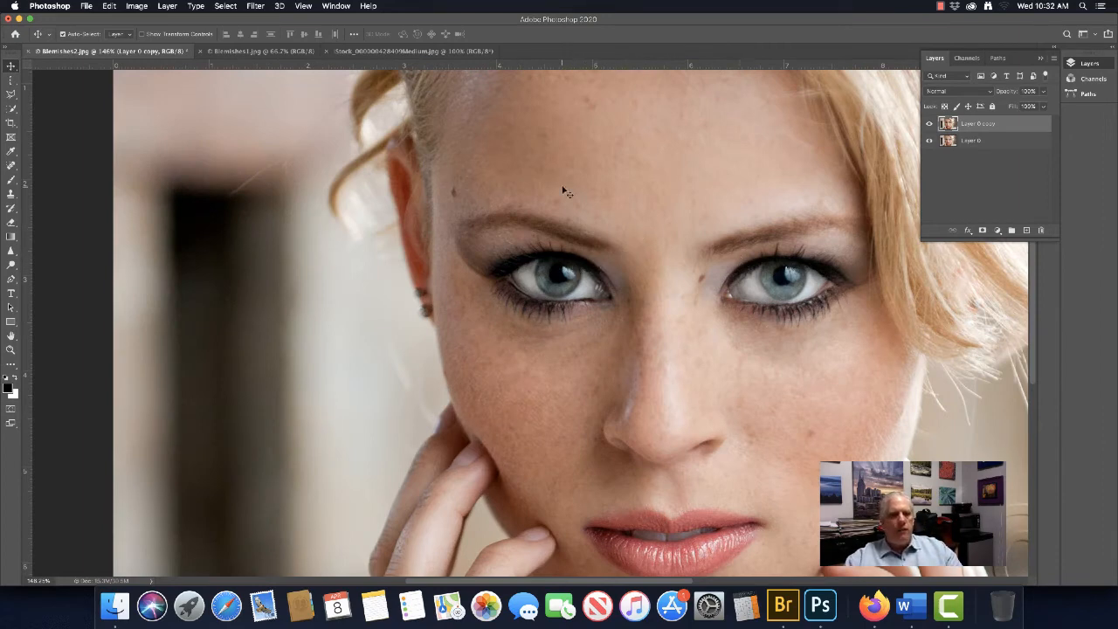
click(259, 7)
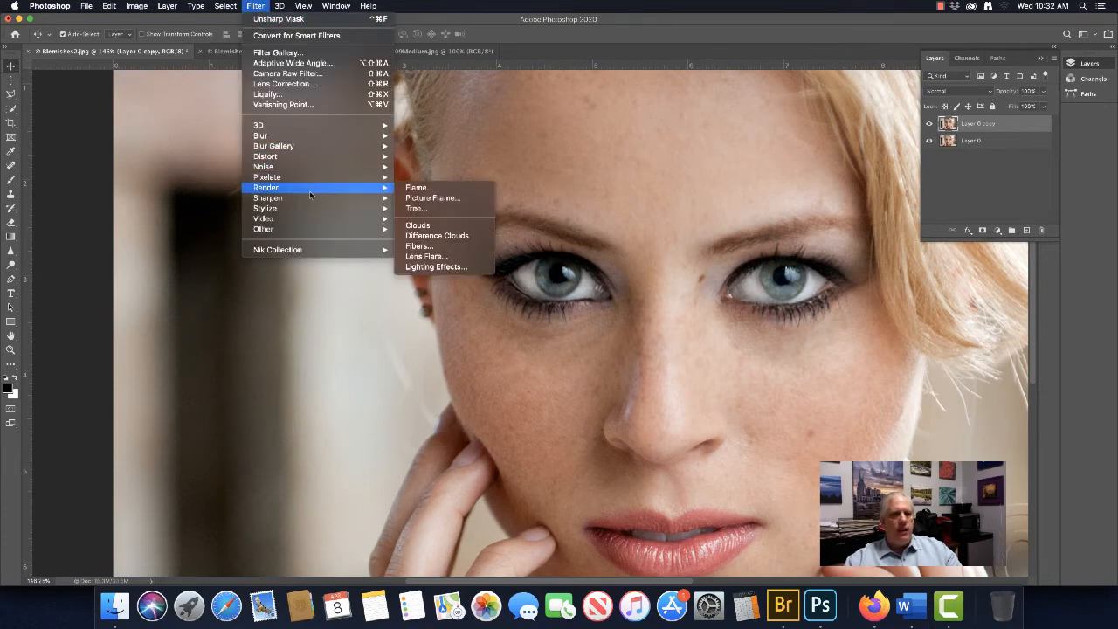
mouse_move(334, 198)
click(434, 250)
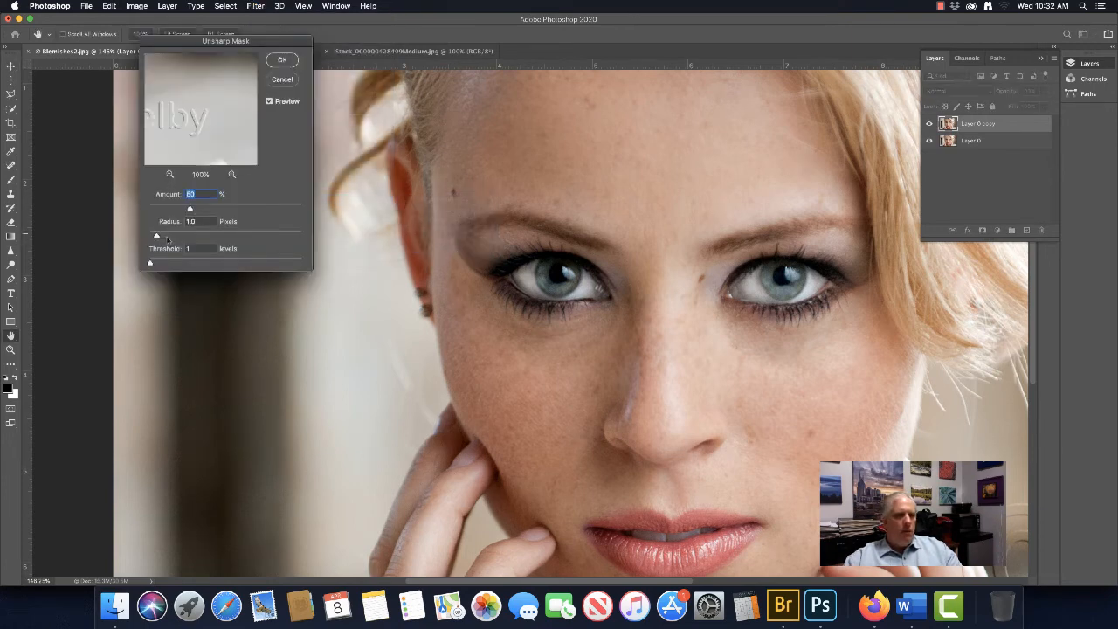
click(282, 60)
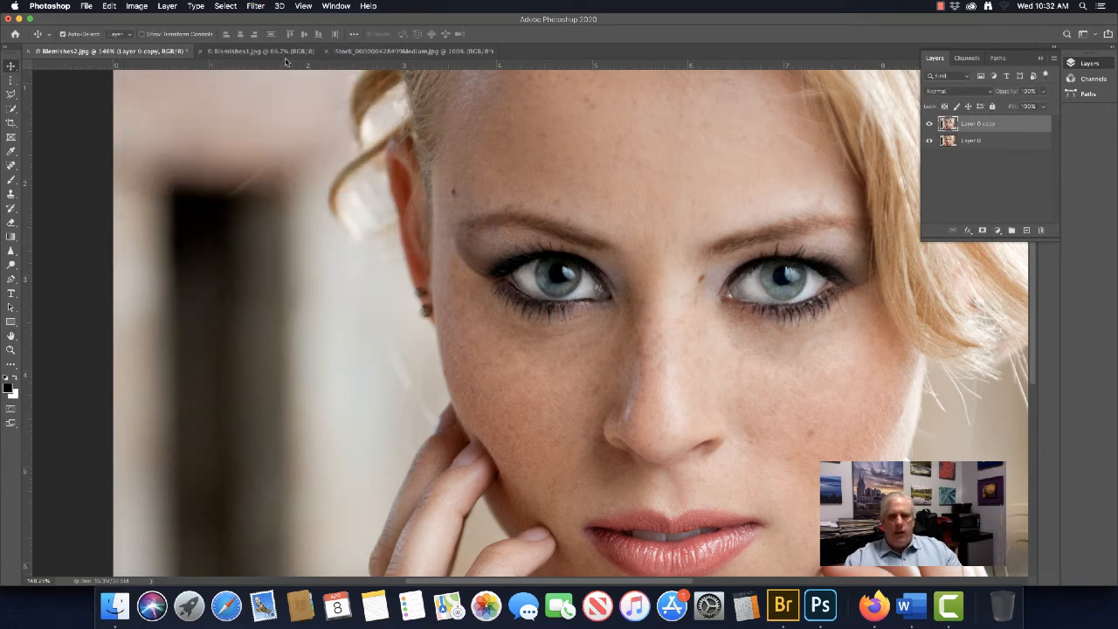
scroll(638, 299, down, 2)
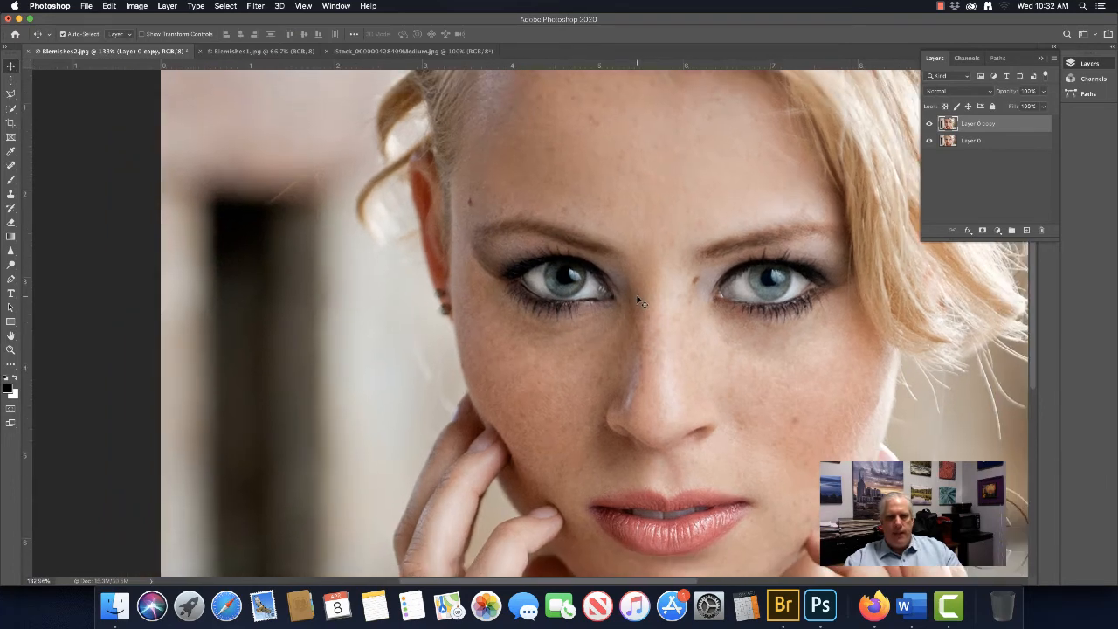
Compare the portrait before and after retouching by repeatedly hiding and showing the Layer 0 copy layer.
scroll(638, 298, up, 2)
drag(681, 332, 554, 290)
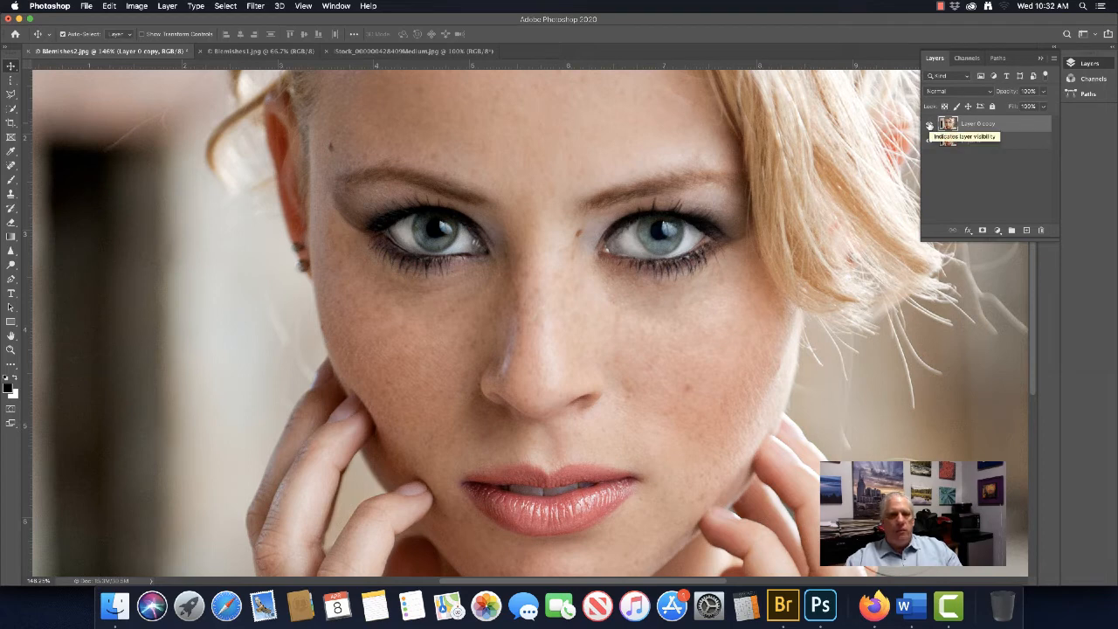
click(929, 125)
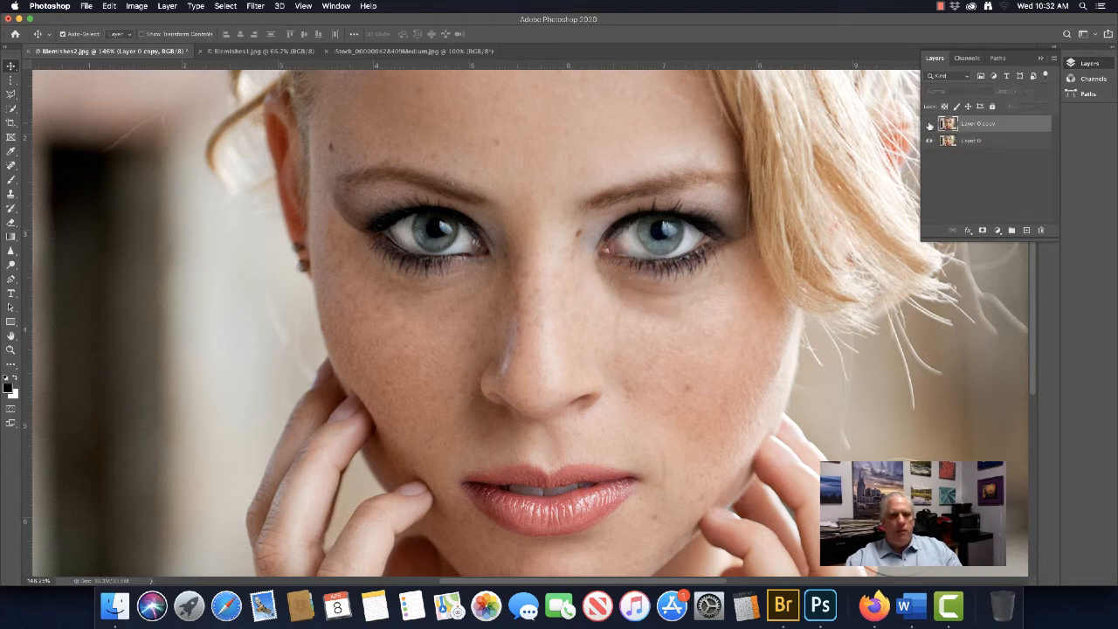
click(929, 125)
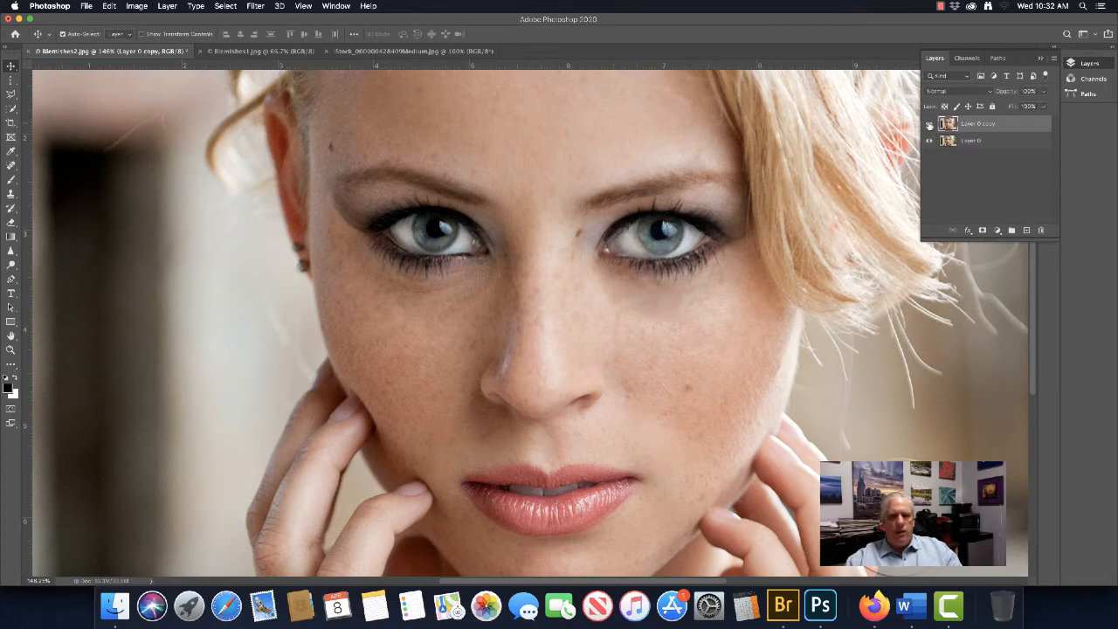
click(929, 125)
click(929, 124)
click(929, 125)
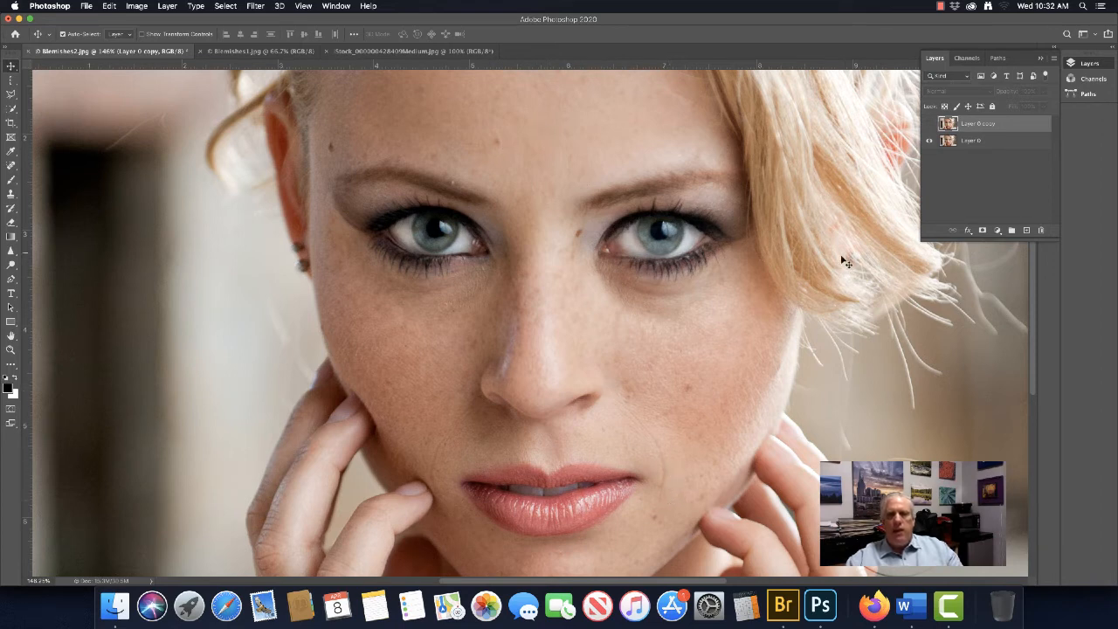
click(929, 125)
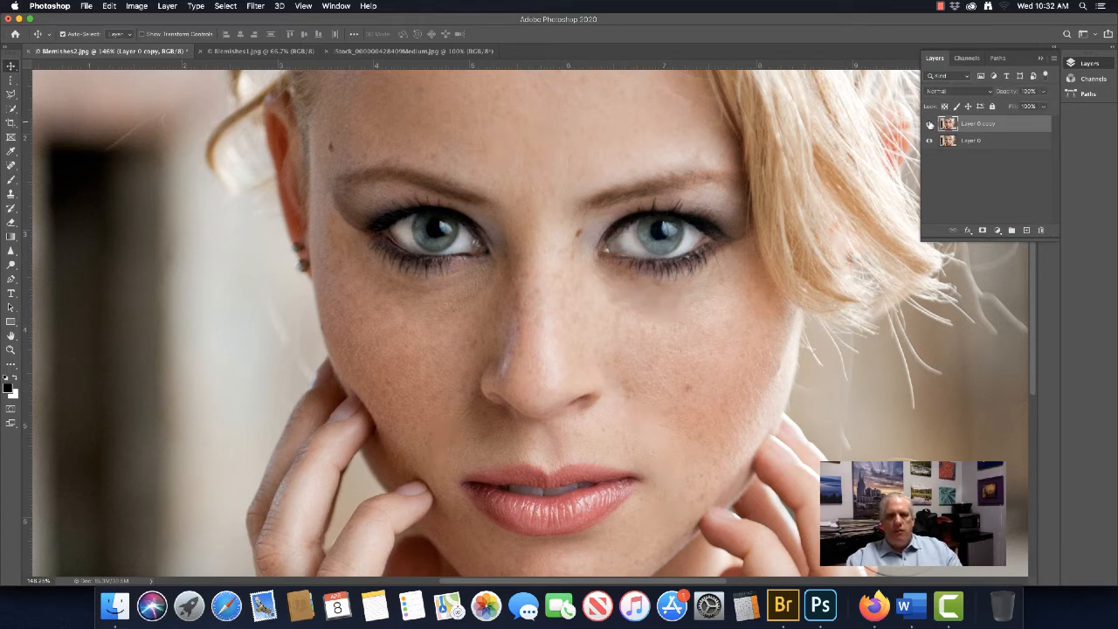
click(929, 125)
click(929, 125)
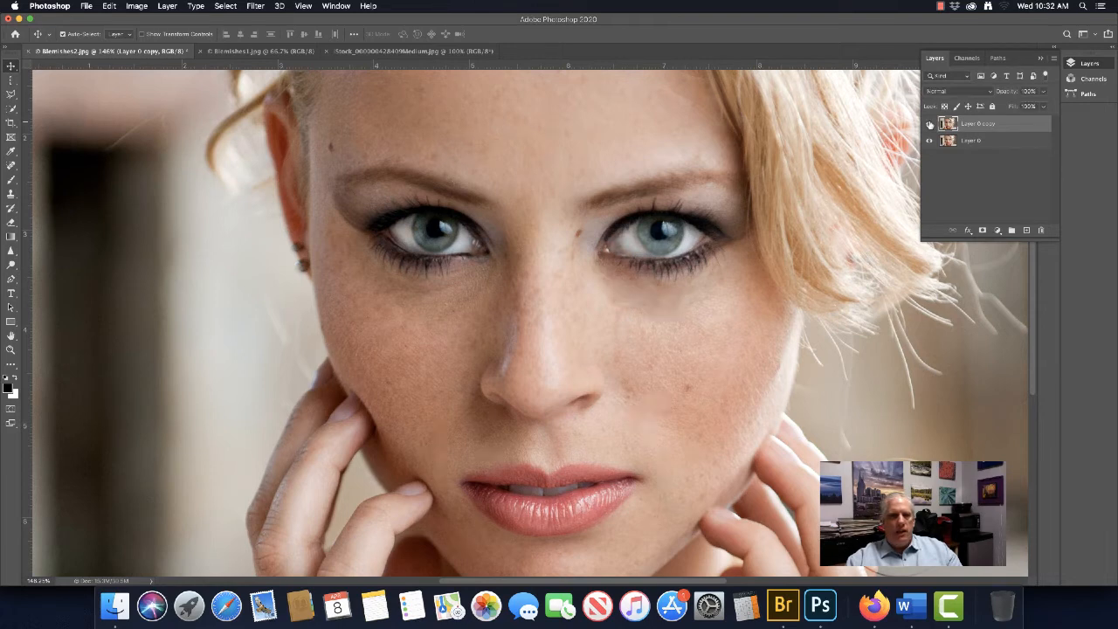
click(929, 125)
click(929, 124)
click(929, 125)
click(929, 125)
click(929, 125)
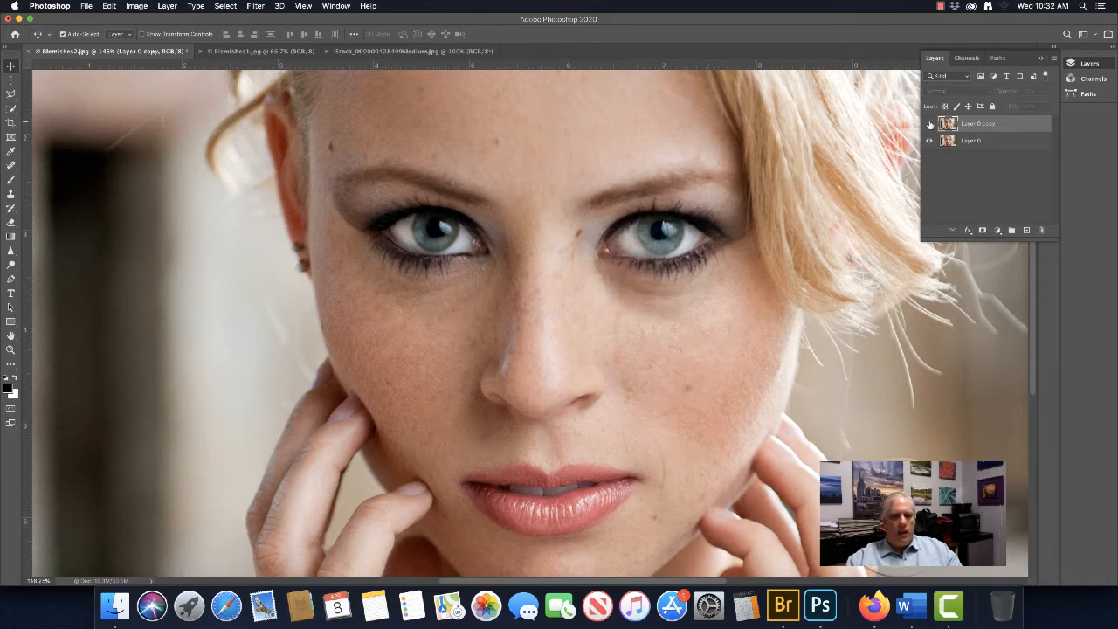
click(929, 125)
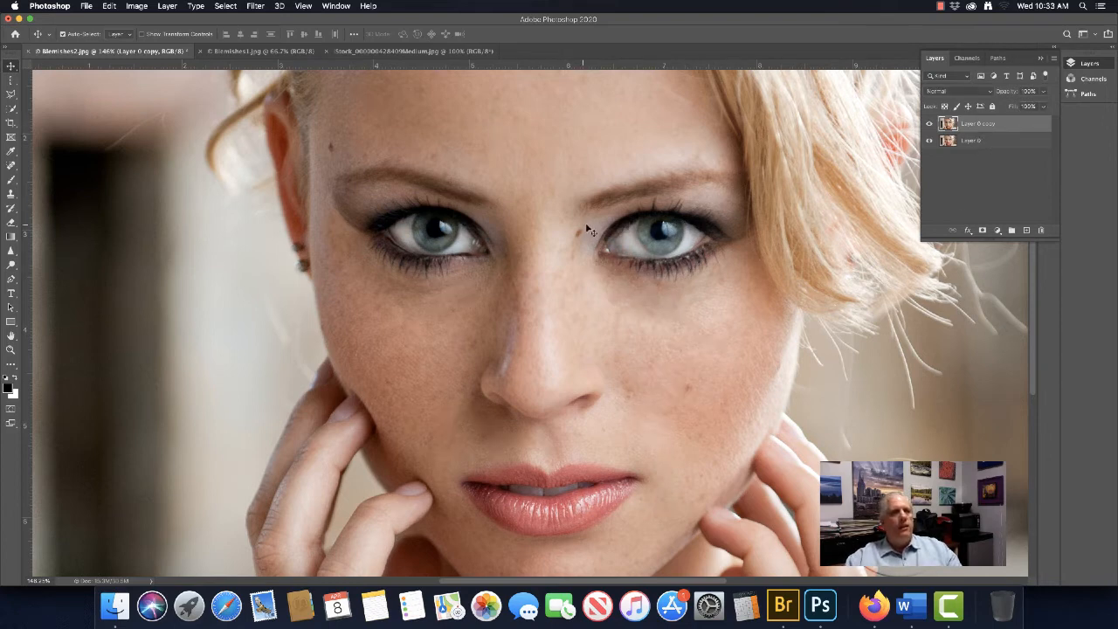
In Blemishes1.jpg, heal the three reddish spots on the bride's forehead with the Content-Aware Spot Healing Brush.
click(271, 51)
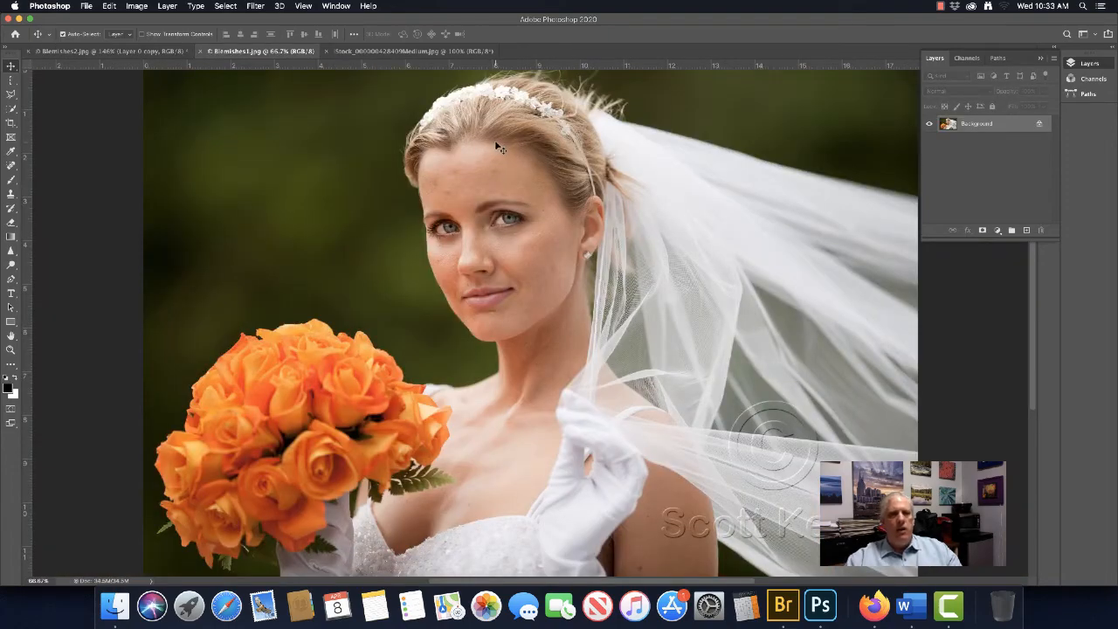
scroll(496, 148, up, 5)
scroll(500, 196, up, 2)
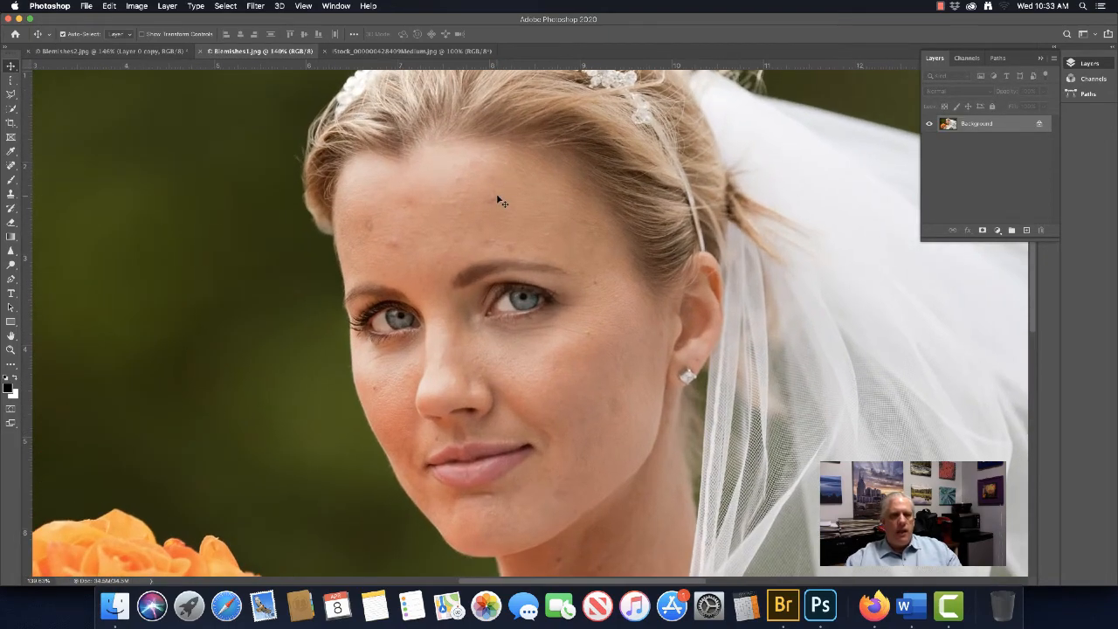
scroll(504, 210, up, 2)
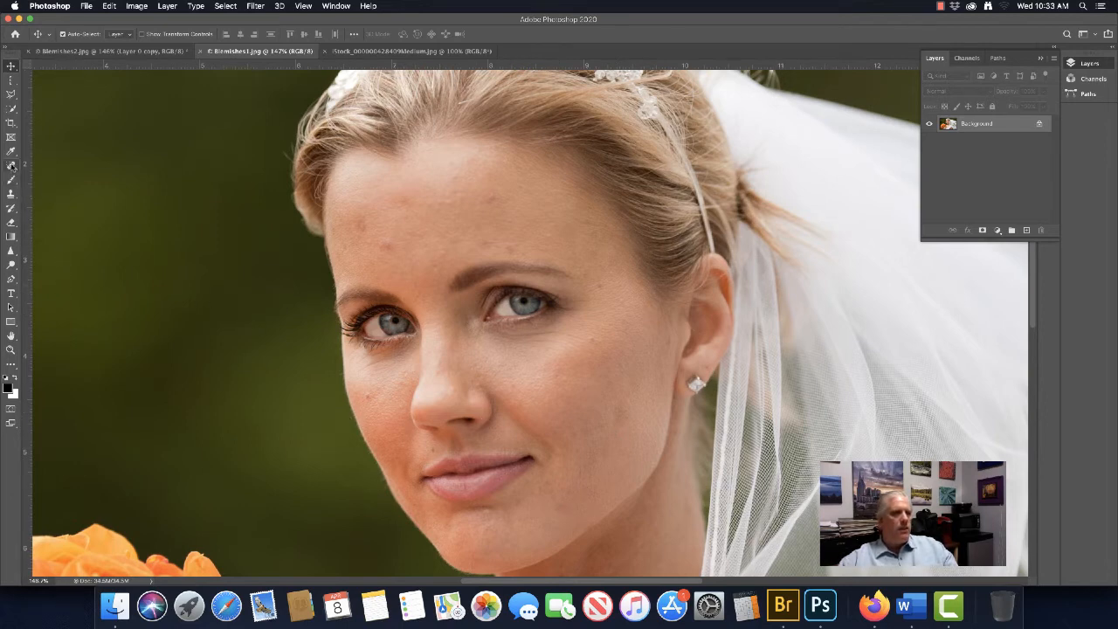
drag(10, 165, 59, 165)
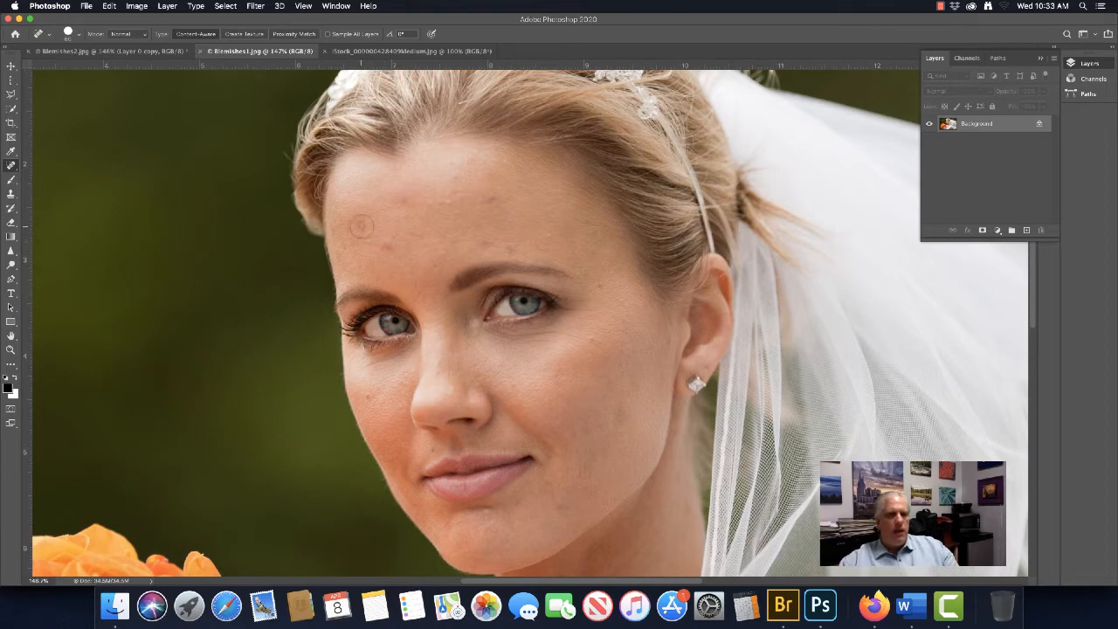
click(362, 226)
click(387, 247)
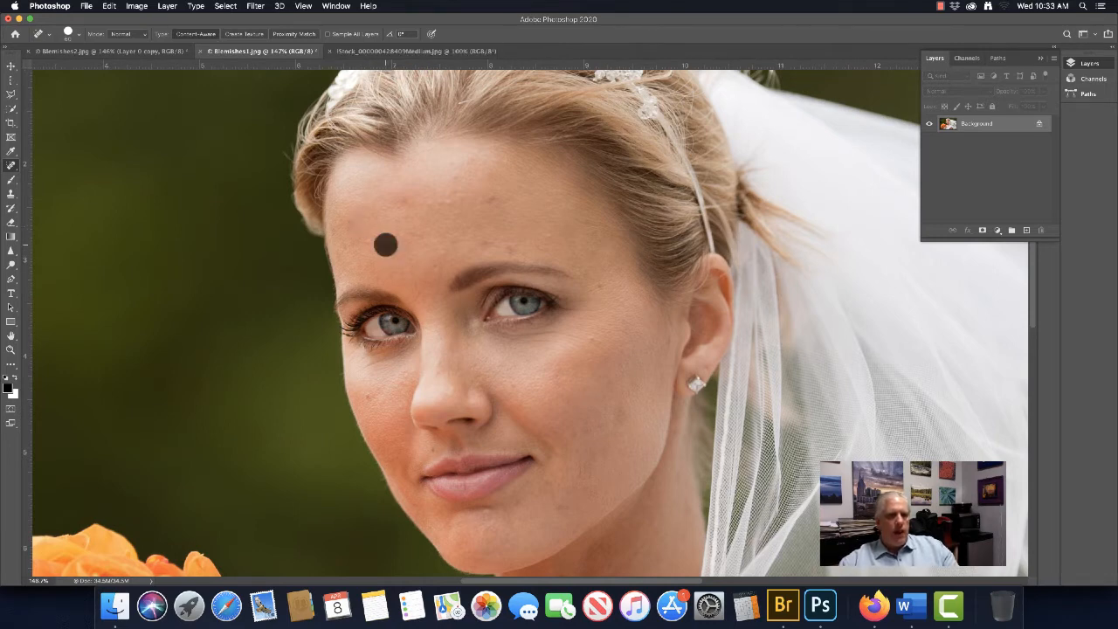
click(405, 203)
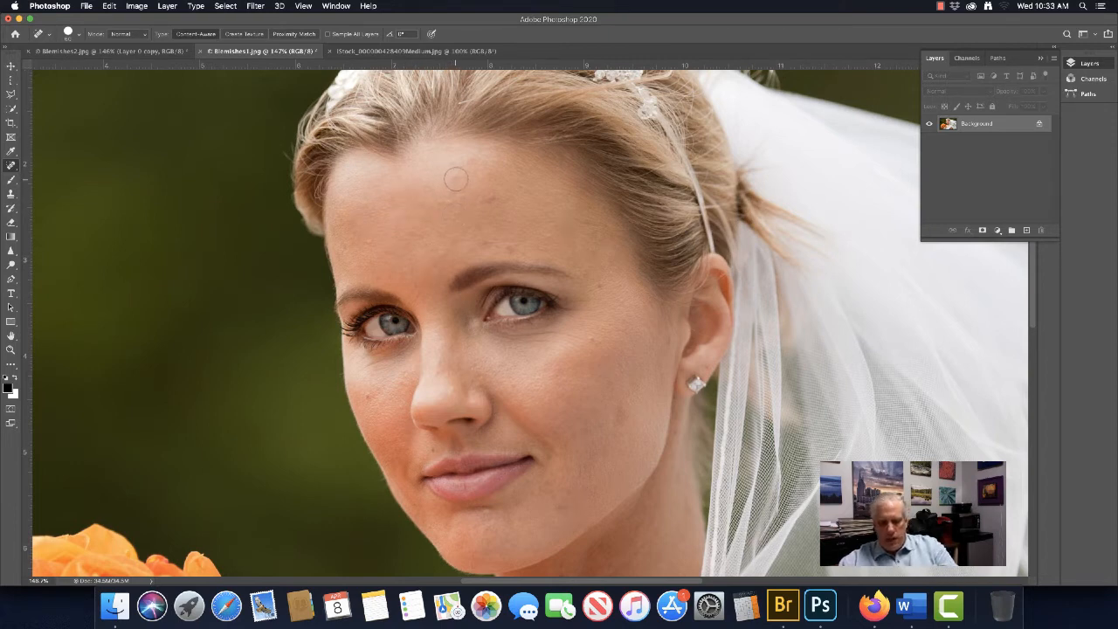
Heal the fine marks and remaining spots across the middle of the bride's forehead and above her eyebrow, starting with a smaller healing brush.
key([)
key([)
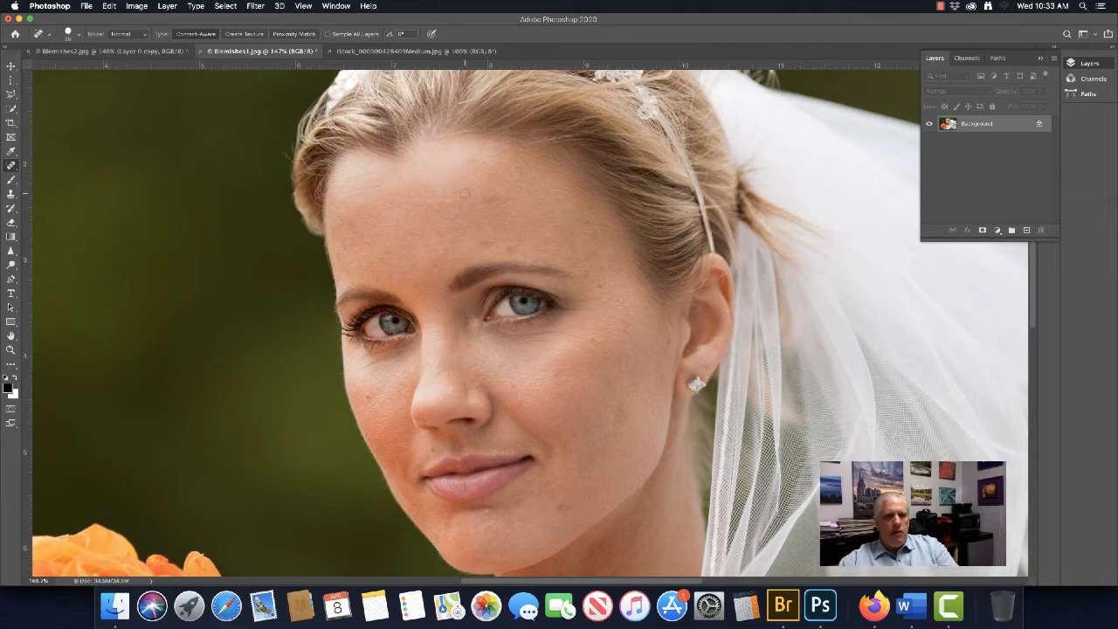
drag(463, 193, 430, 193)
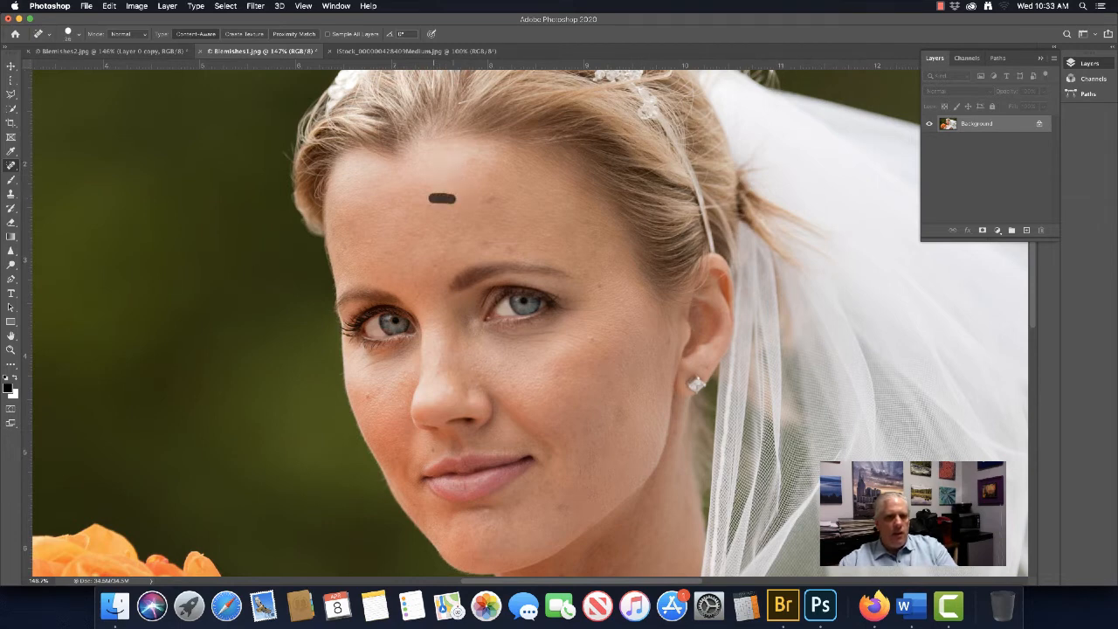
click(433, 198)
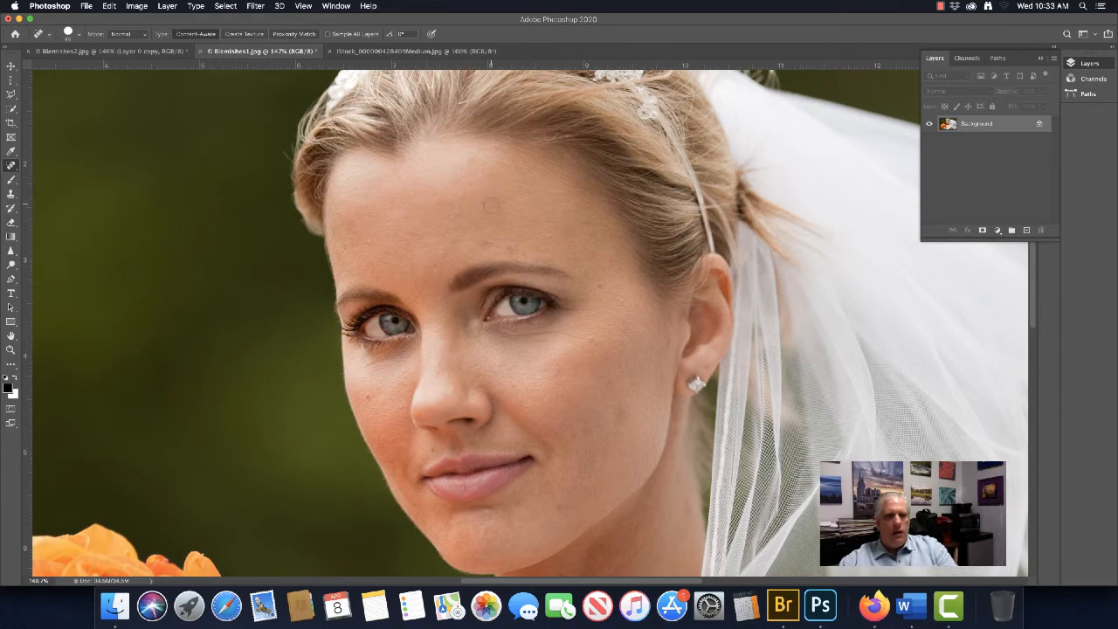
click(510, 246)
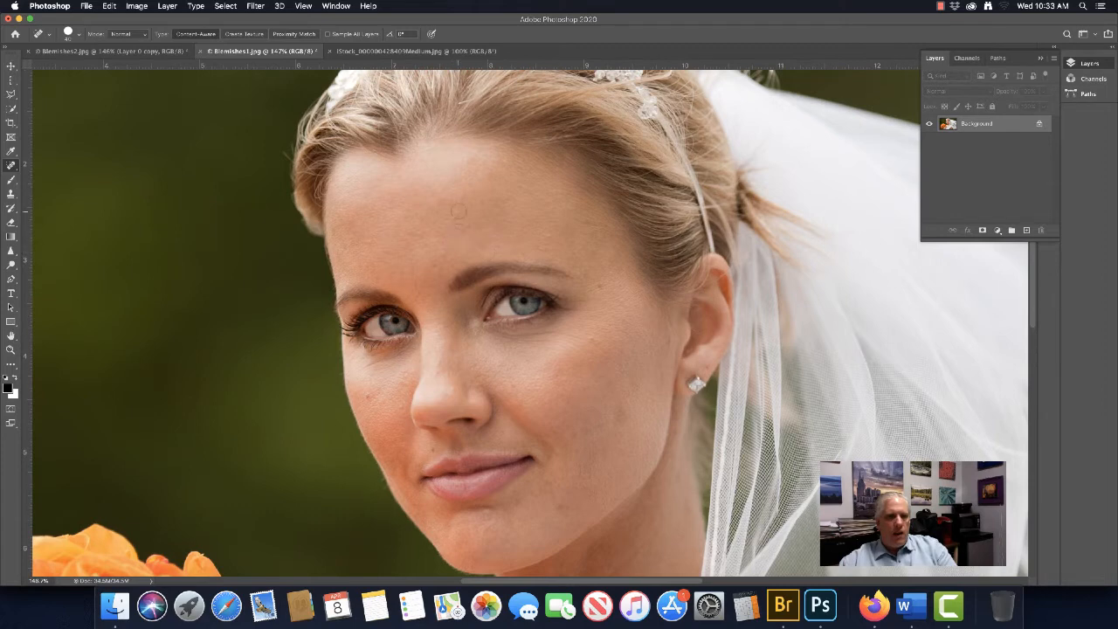
click(459, 212)
click(478, 200)
click(371, 243)
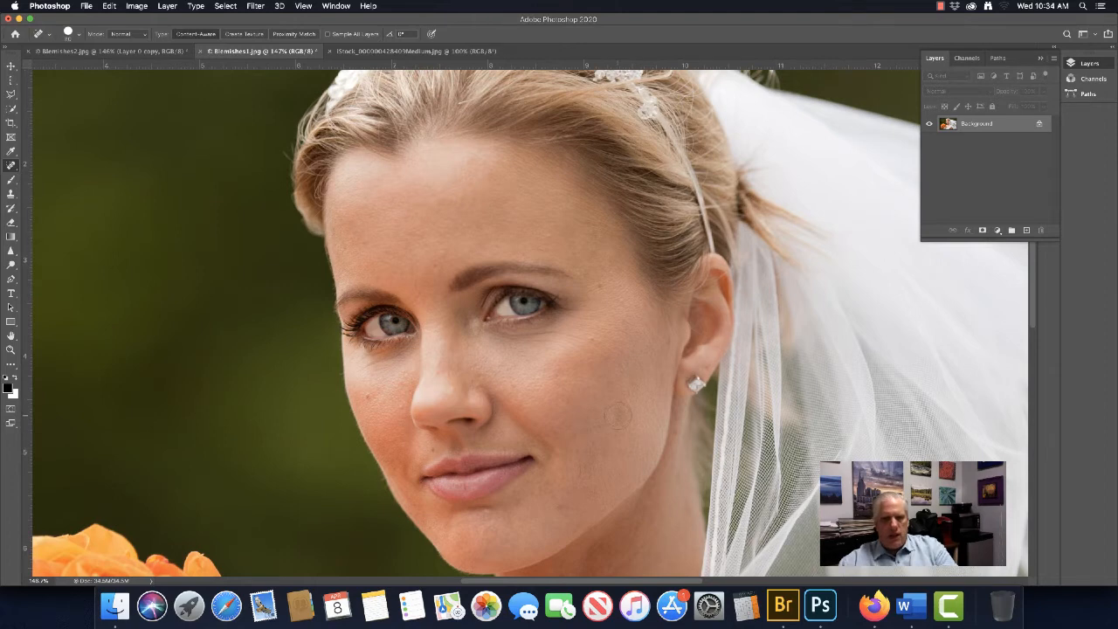
Heal the blemishes on the bride's cheek and jaw and the small mark just below her lower lip.
click(616, 414)
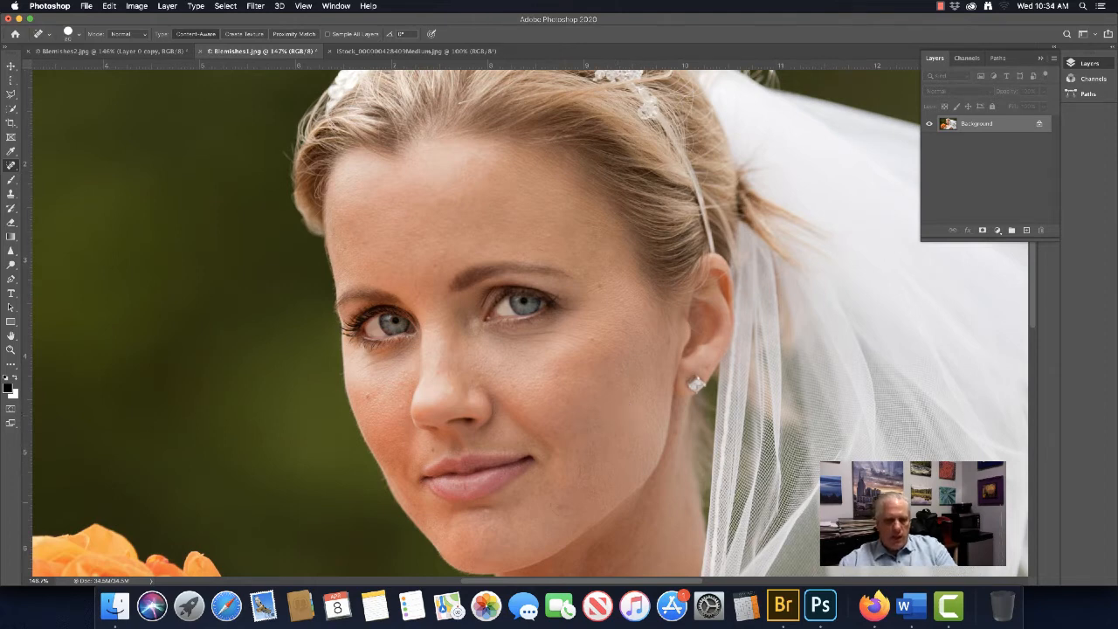
click(562, 508)
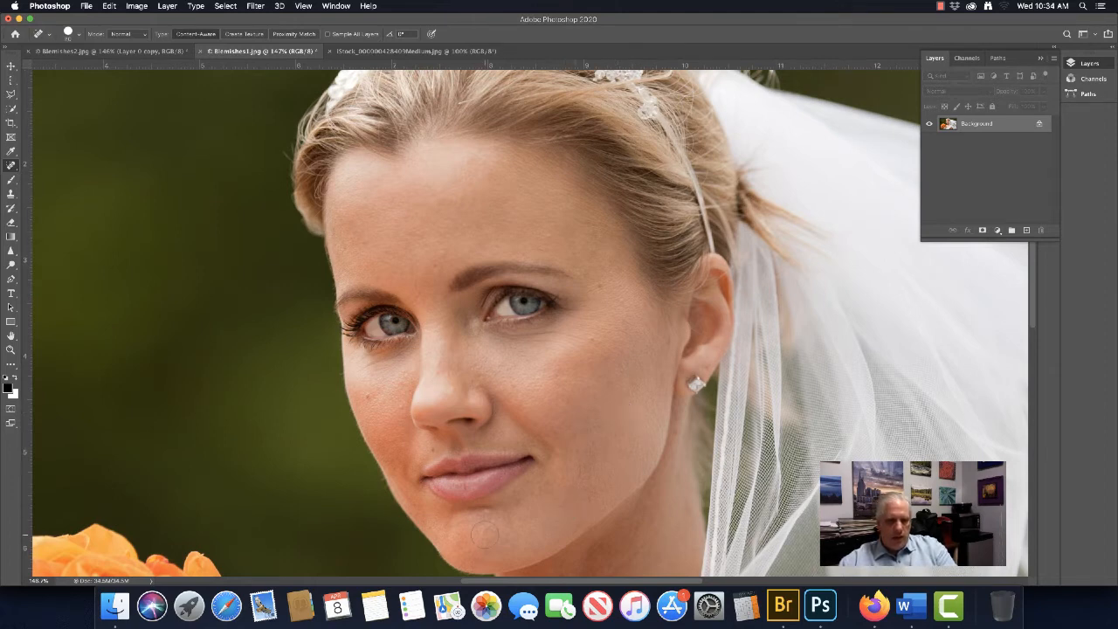
scroll(485, 532, up, 5)
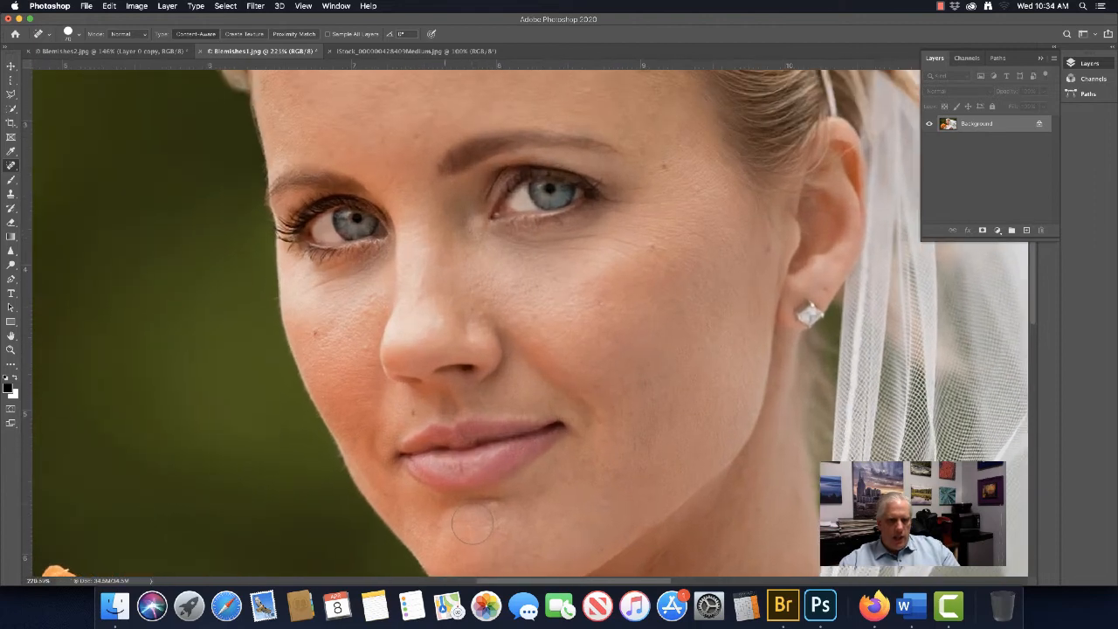
scroll(472, 524, up, 1)
drag(529, 518, 529, 476)
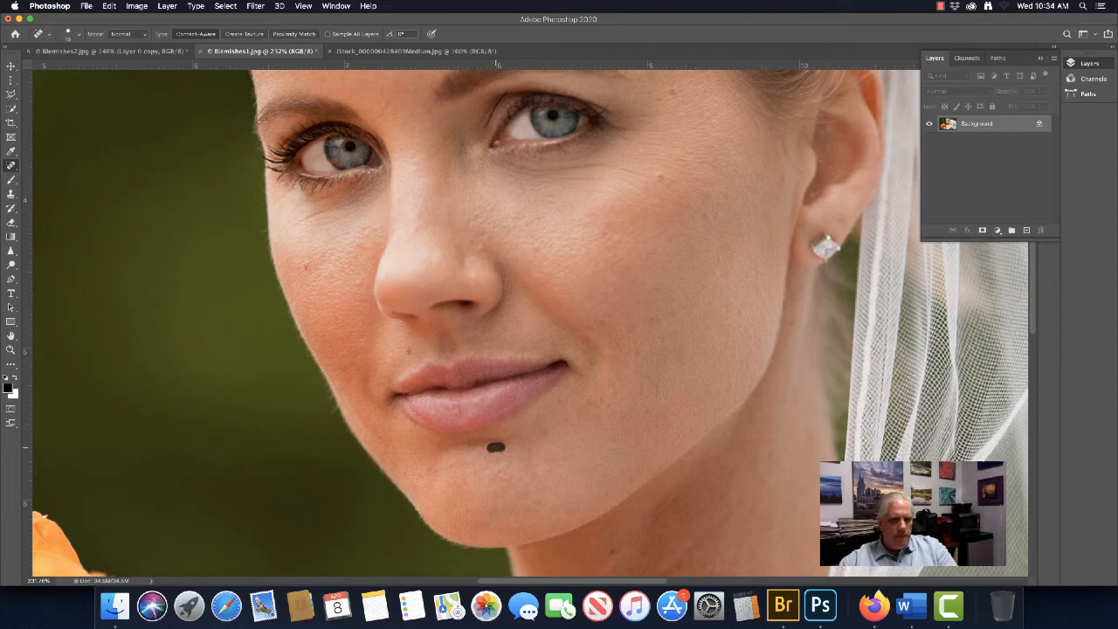
click(495, 447)
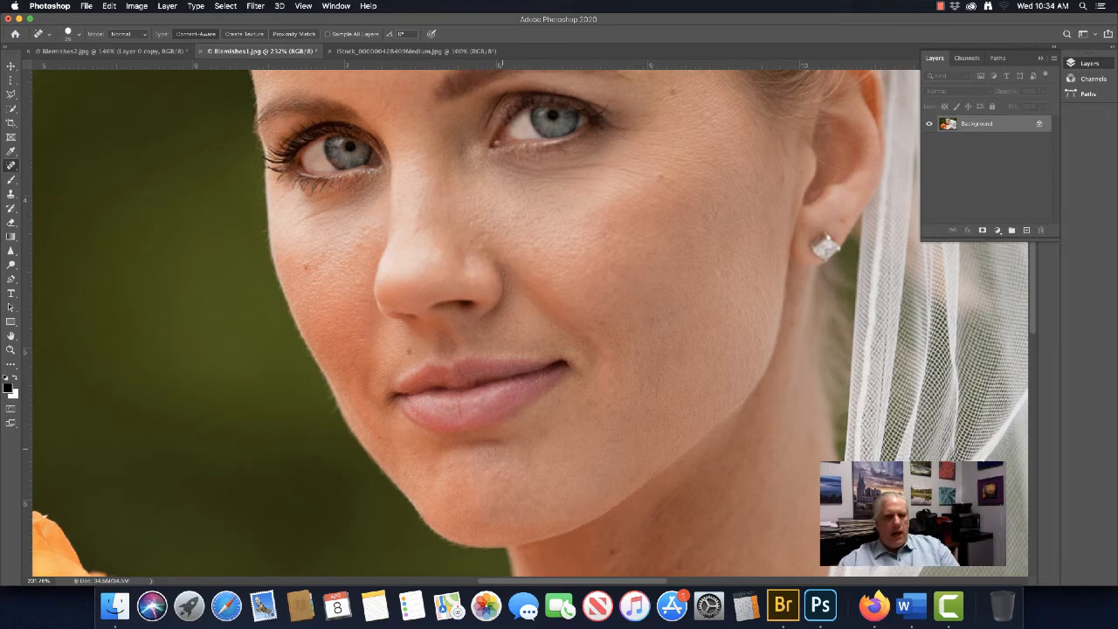
Set the Spot Healing Brush mode to Lighten and try healing the shadowed crease below the lower lip.
click(144, 36)
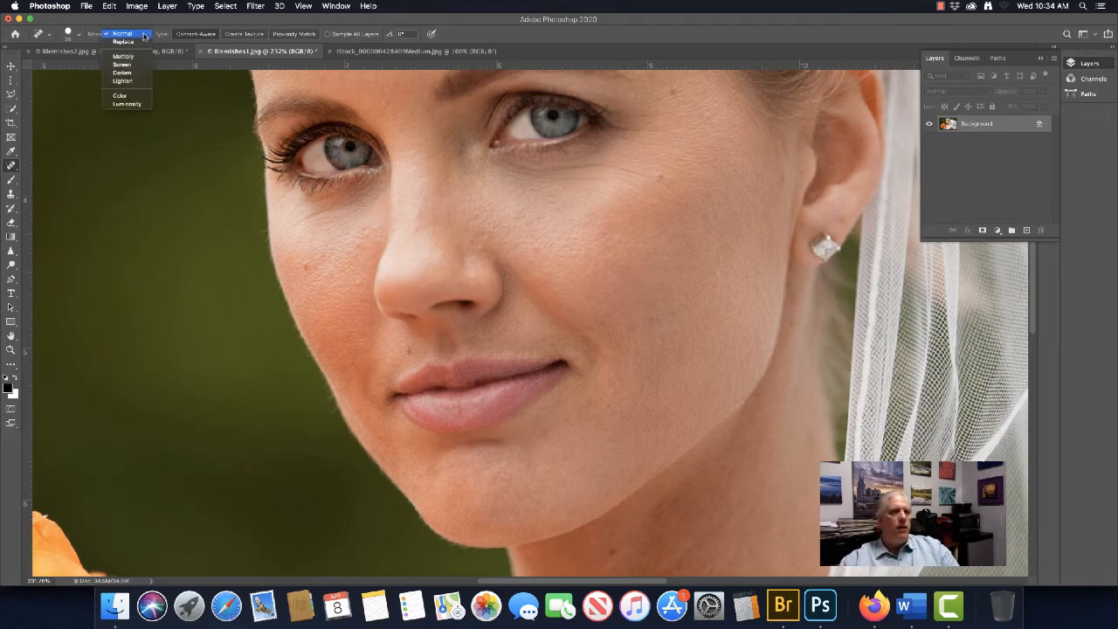
click(125, 80)
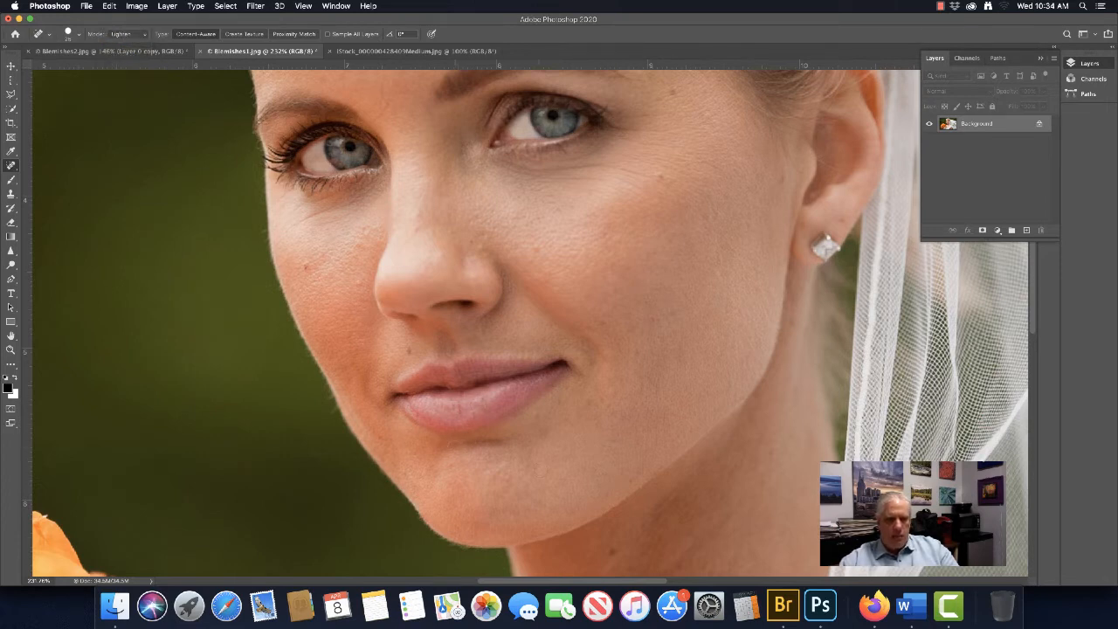
mouse_move(447, 447)
mouse_down()
mouse_move(516, 442)
mouse_move(443, 448)
mouse_up()
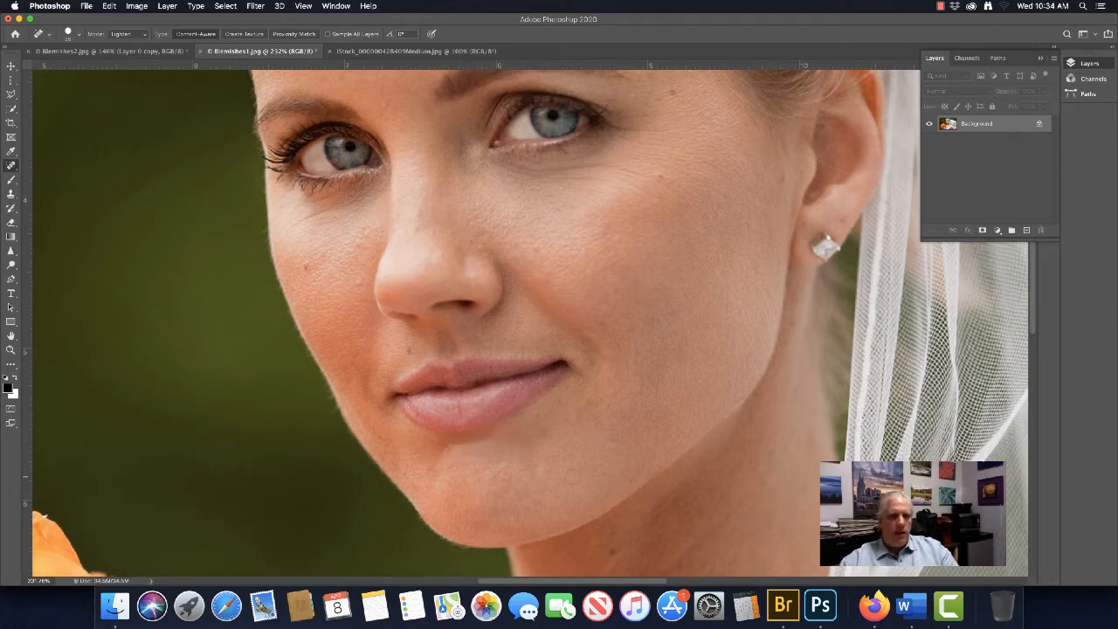
Step back through the last two healing strokes and heal the crease below the lower lip again in Lighten mode.
click(137, 6)
mouse_move(112, 7)
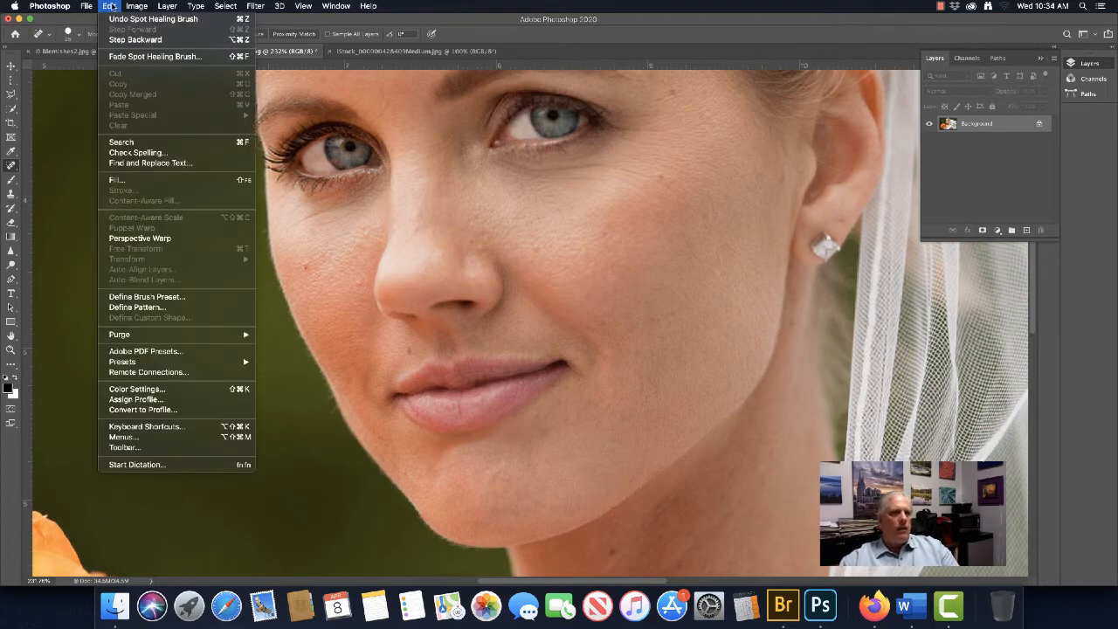
click(123, 39)
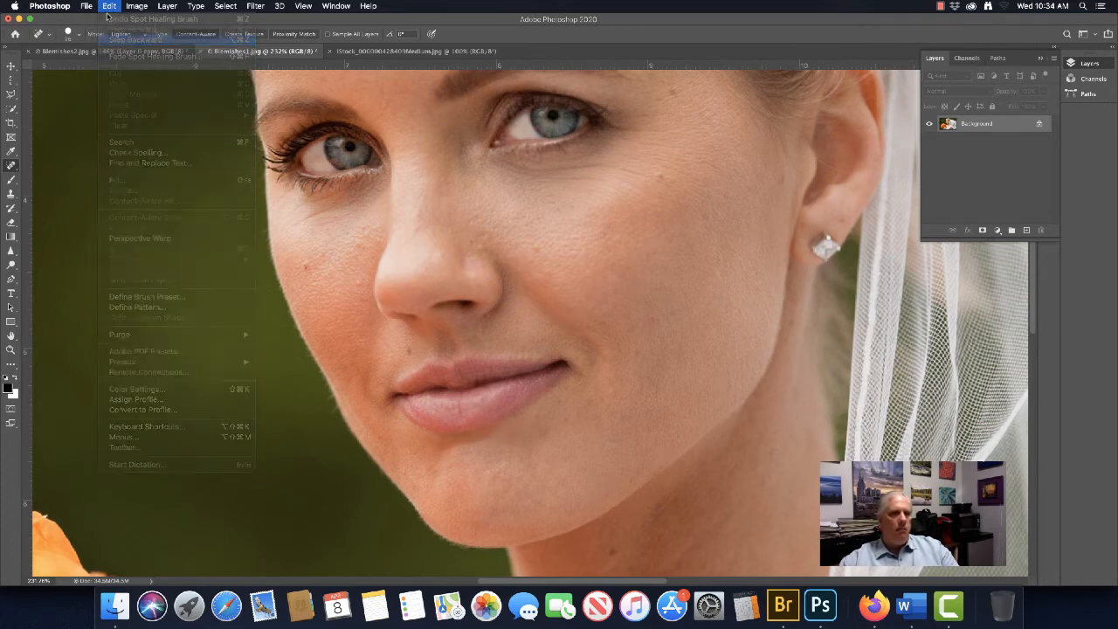
click(110, 6)
click(122, 40)
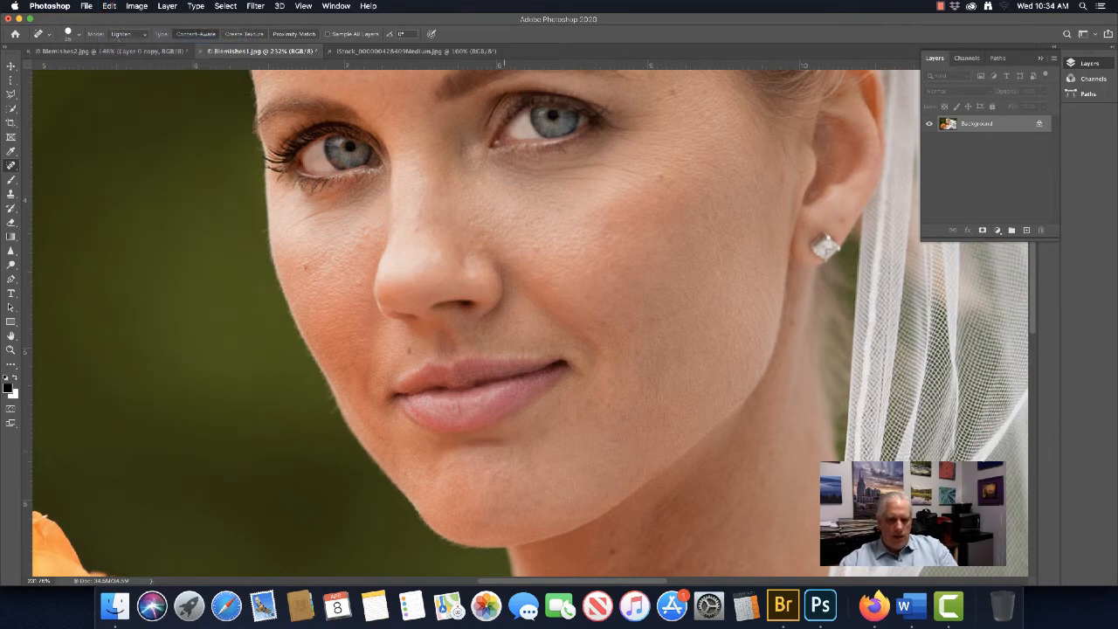
drag(494, 438, 469, 445)
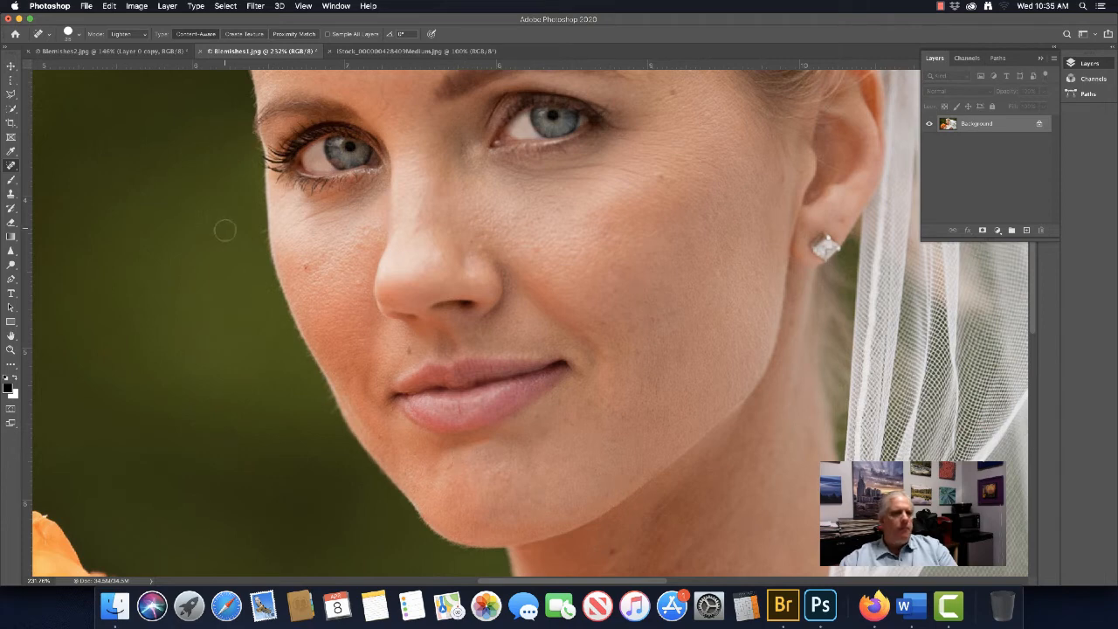
Return the Spot Healing Brush to Normal mode, try a stroke along the crease below the lower lip, and undo that stroke.
click(131, 34)
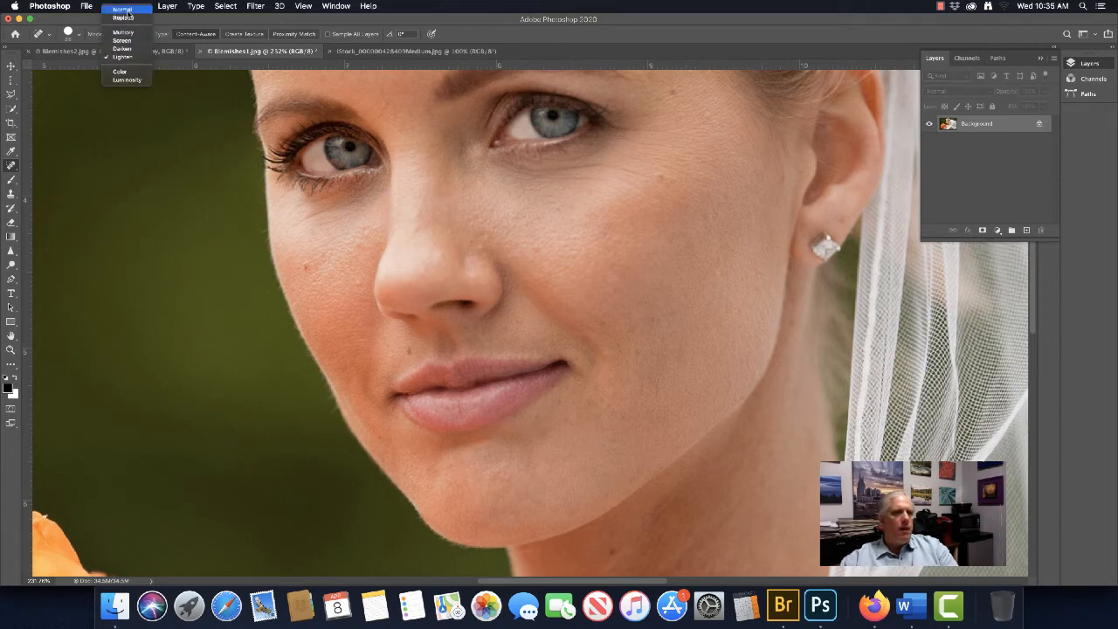
click(127, 8)
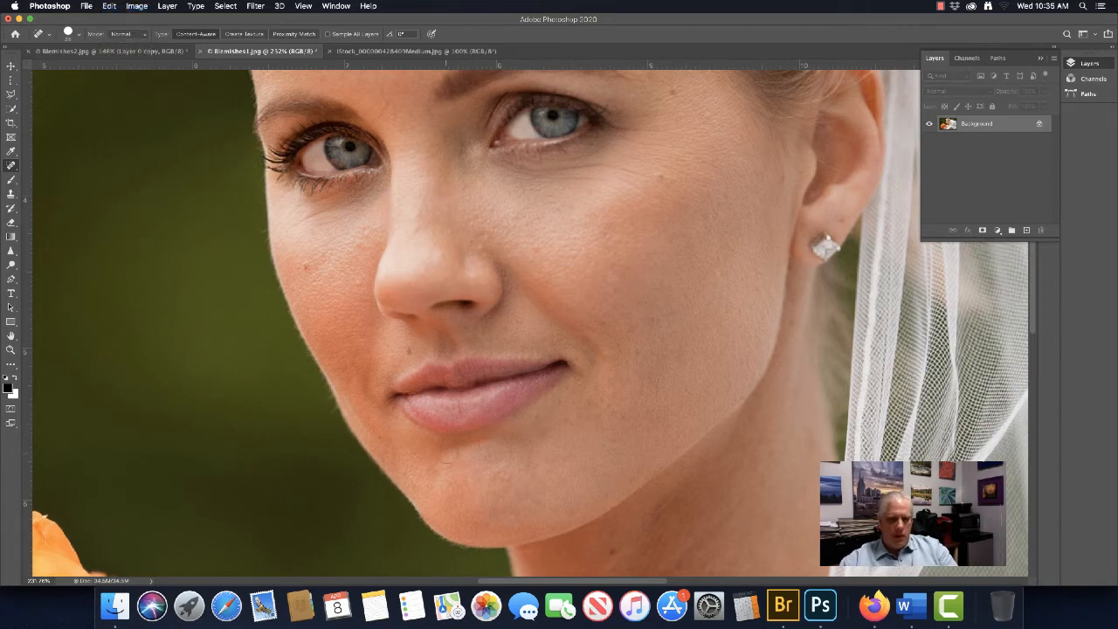
drag(457, 455, 493, 449)
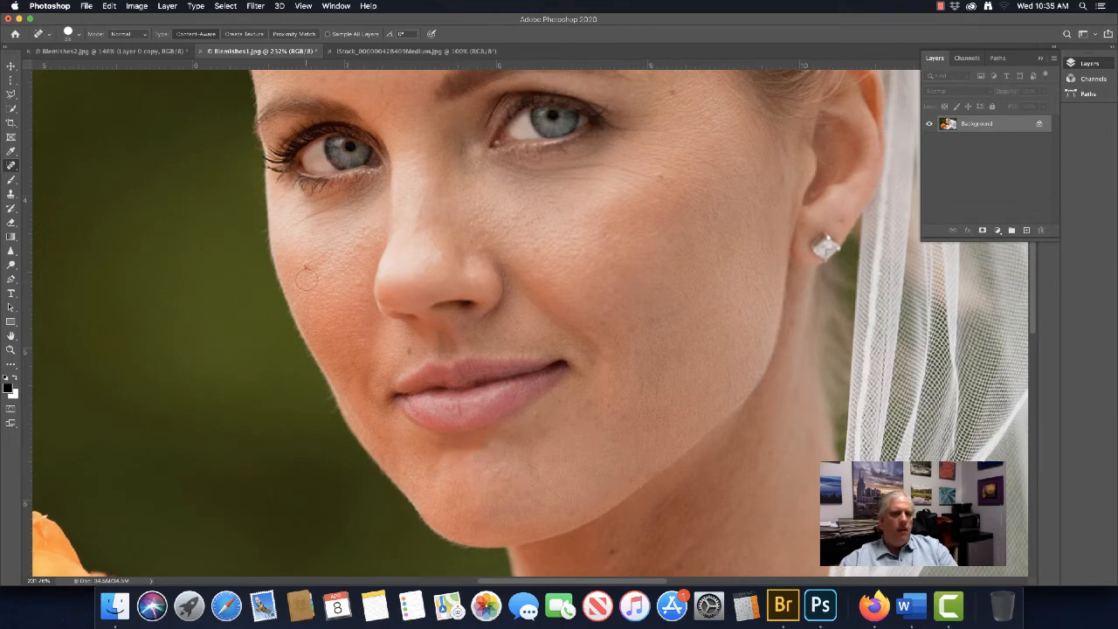
click(109, 6)
click(112, 19)
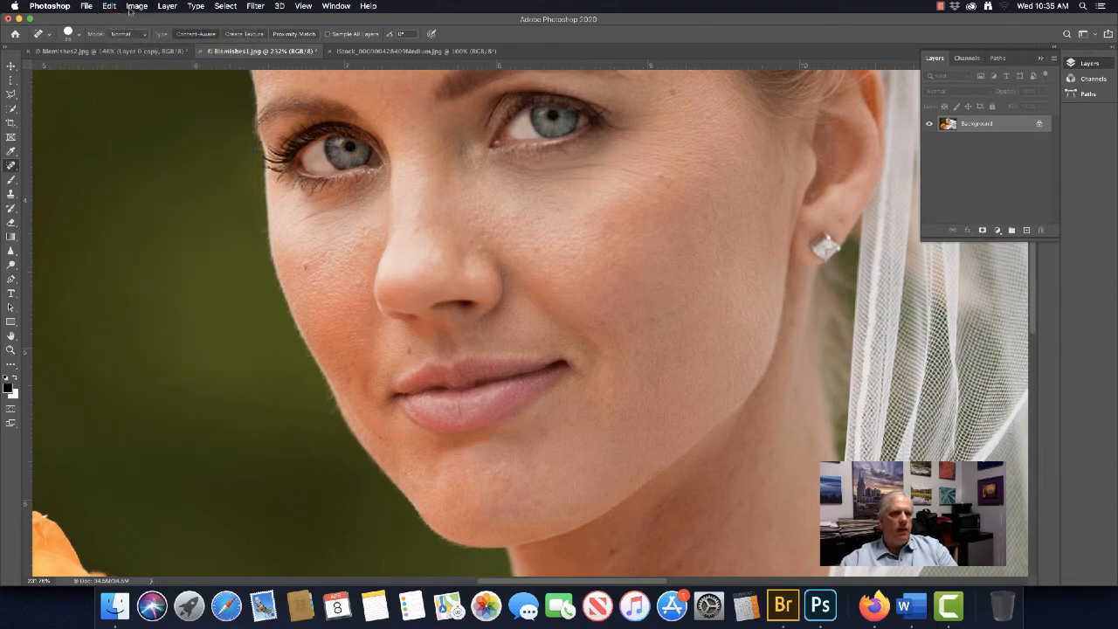
Step back one healing stroke and try healing the skin below the lower lip again.
click(136, 7)
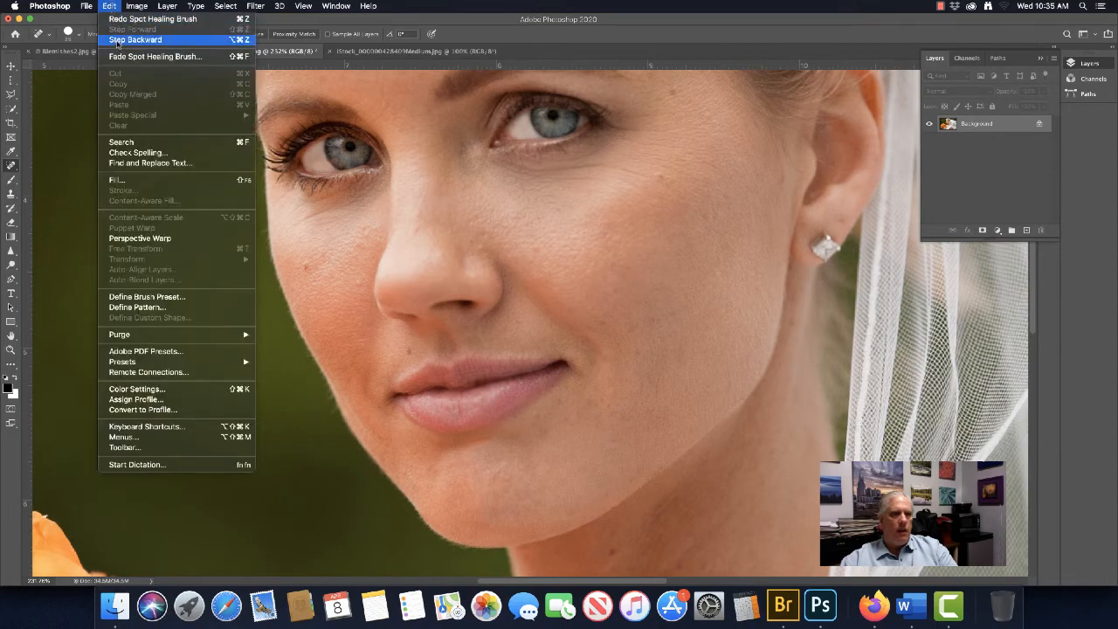
click(122, 40)
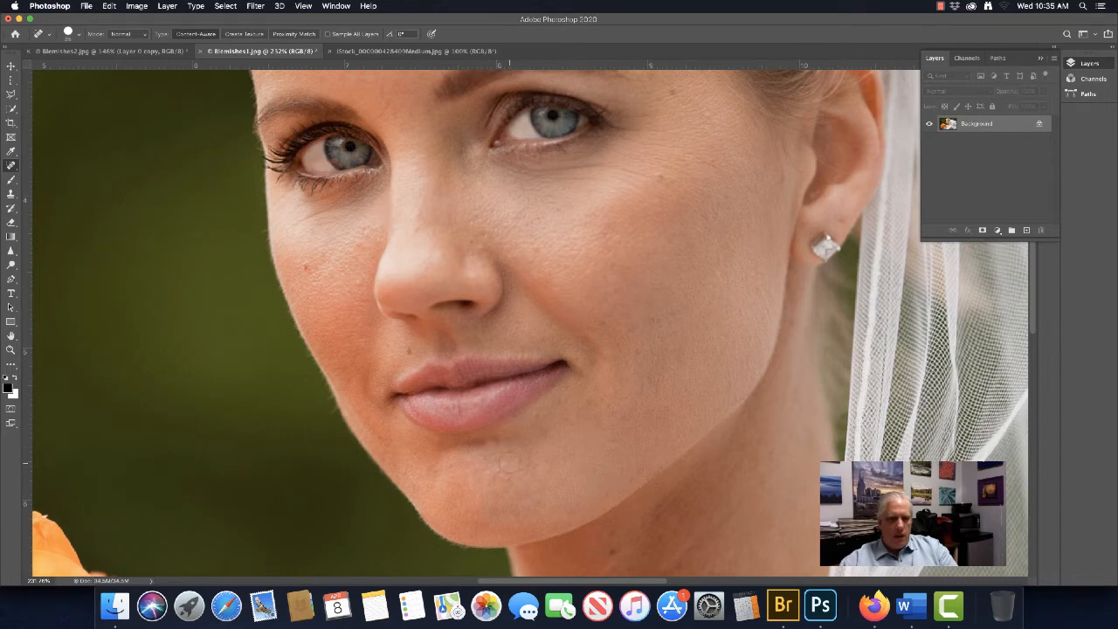
mouse_move(501, 443)
mouse_down()
mouse_move(468, 448)
mouse_move(534, 461)
mouse_up()
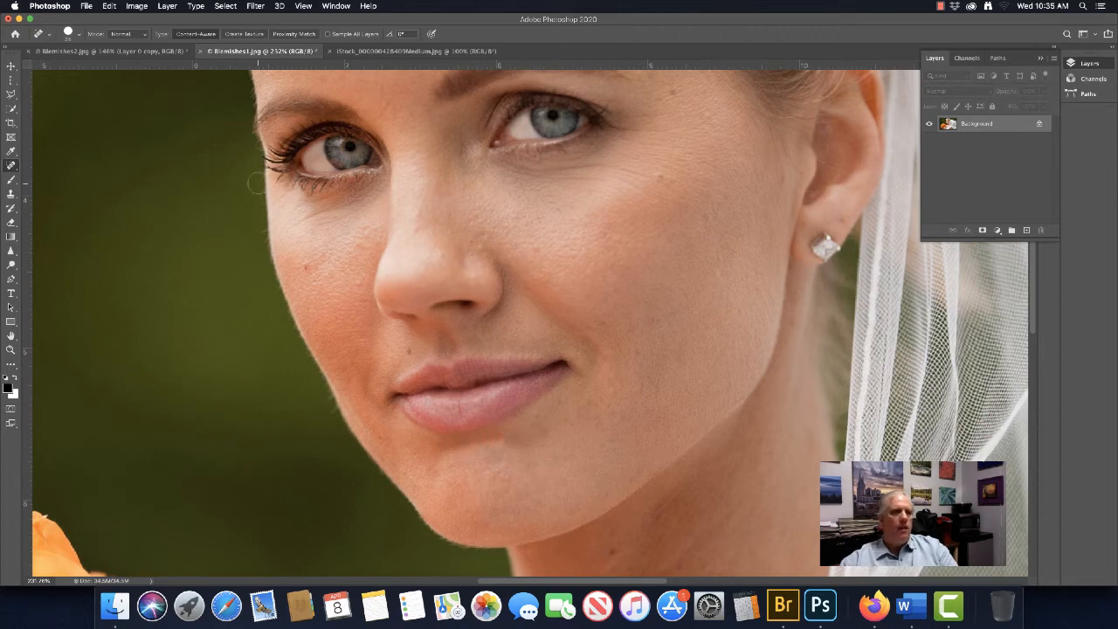
Step back through the last three Spot Healing Brush strokes on the chin.
click(136, 6)
mouse_move(116, 7)
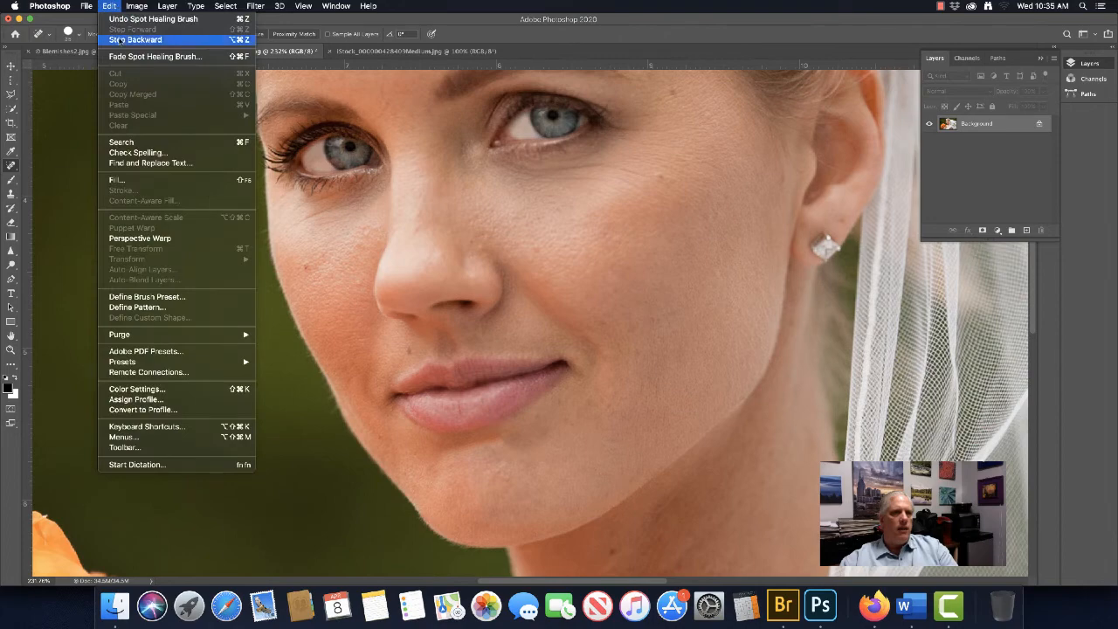
click(135, 39)
click(110, 6)
click(135, 40)
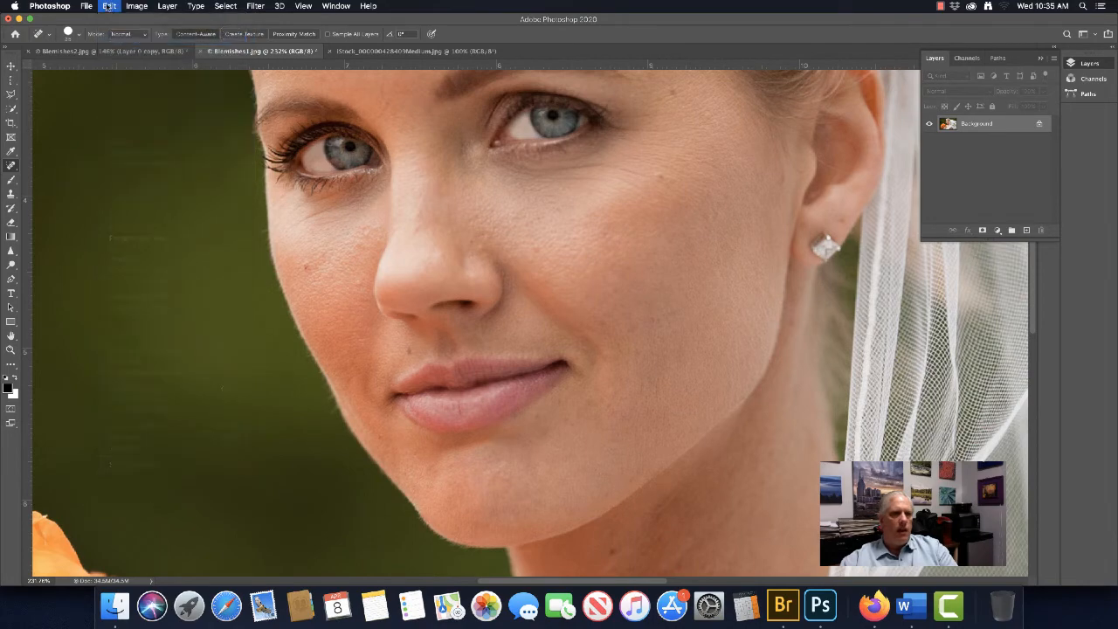
click(110, 6)
click(136, 40)
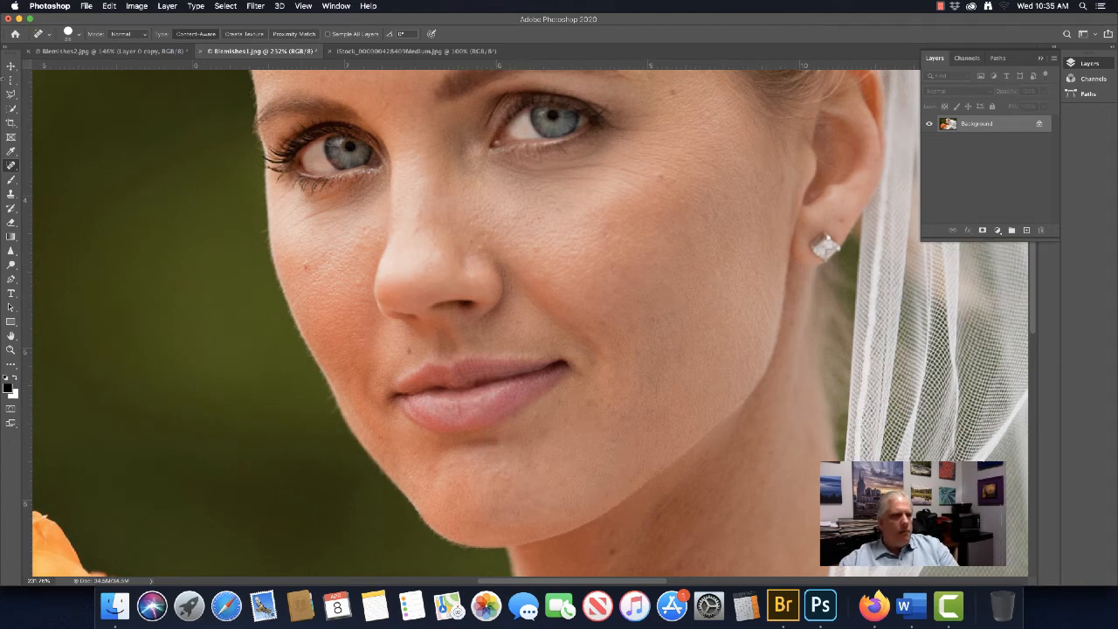
Use the Patch tool to replace the crease below the lower lip with clean chin skin, and clear the selection.
click(11, 165)
click(62, 186)
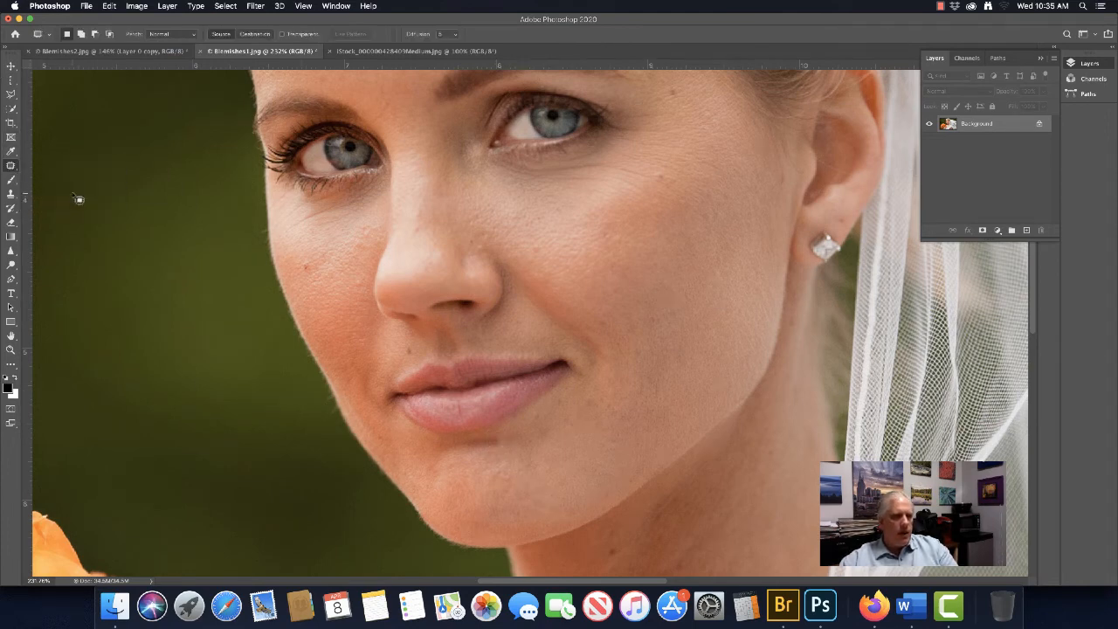
mouse_move(504, 429)
mouse_down()
mouse_move(443, 440)
mouse_move(470, 456)
mouse_move(502, 452)
mouse_move(505, 430)
mouse_move(509, 441)
mouse_move(550, 436)
mouse_up()
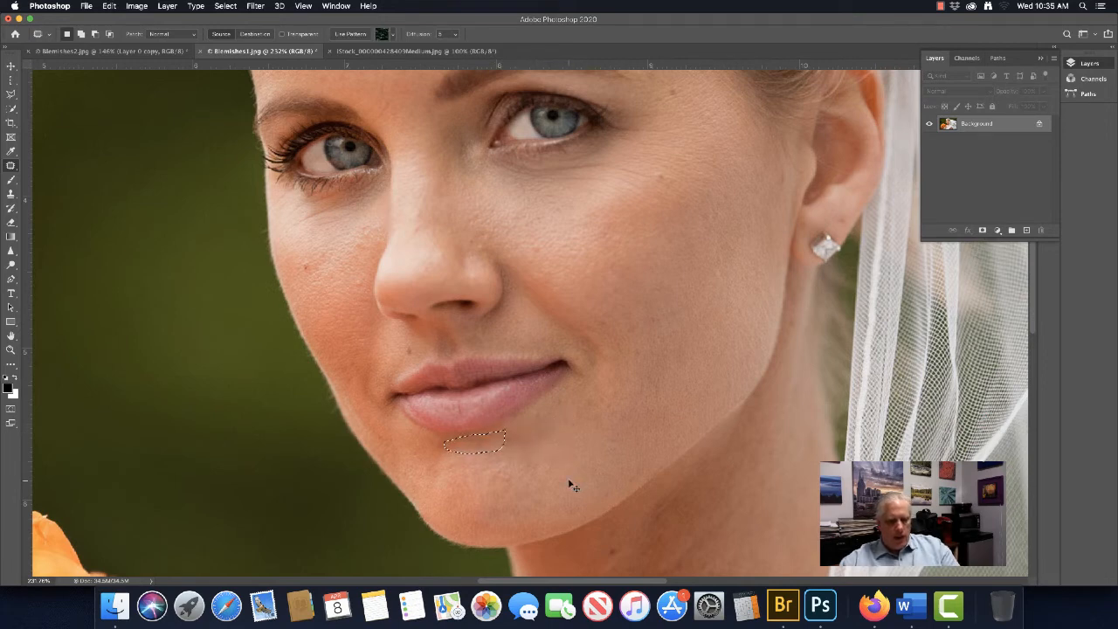
key(super+d)
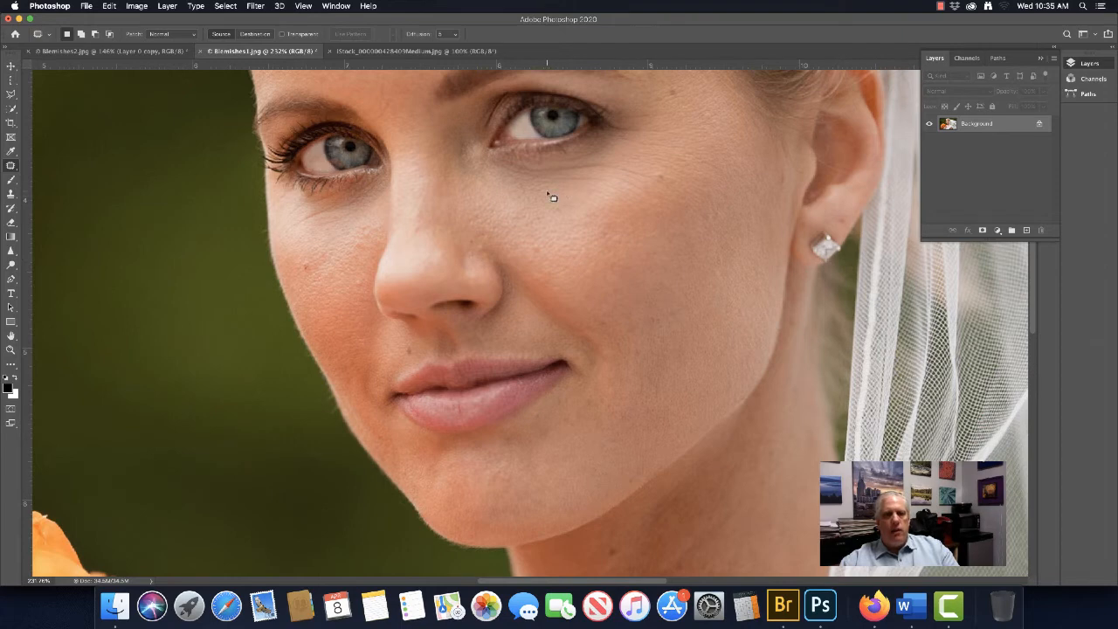
Patch the fine line near the outer corner and the long crease beneath the eye nearer the ear with cheek skin.
drag(544, 180, 548, 301)
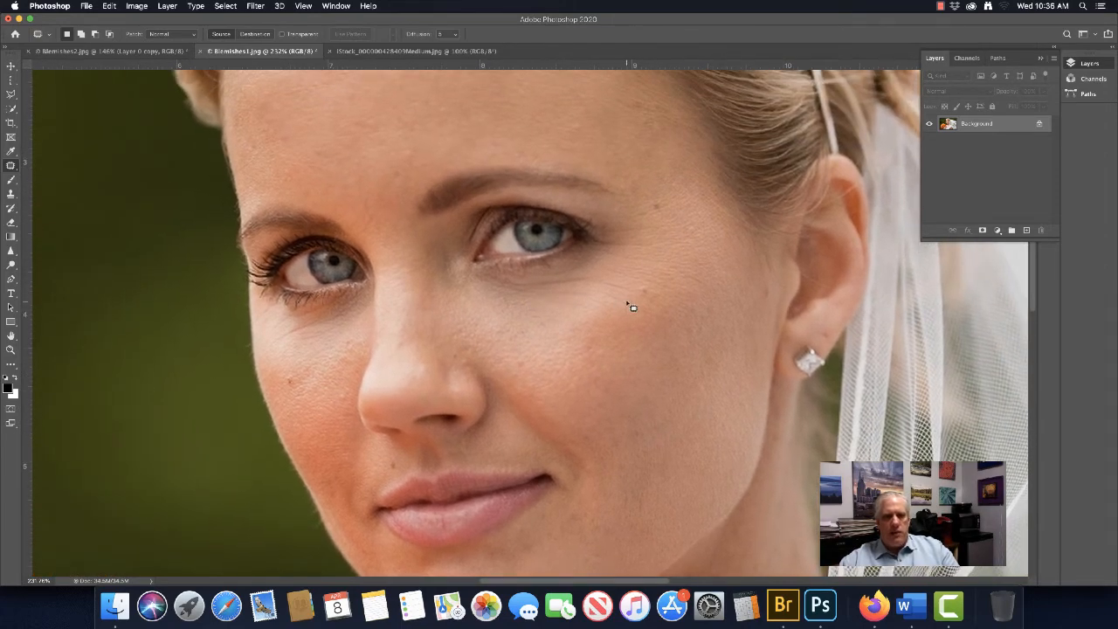
mouse_move(637, 303)
mouse_down()
mouse_move(580, 286)
mouse_move(640, 315)
mouse_move(607, 324)
mouse_up()
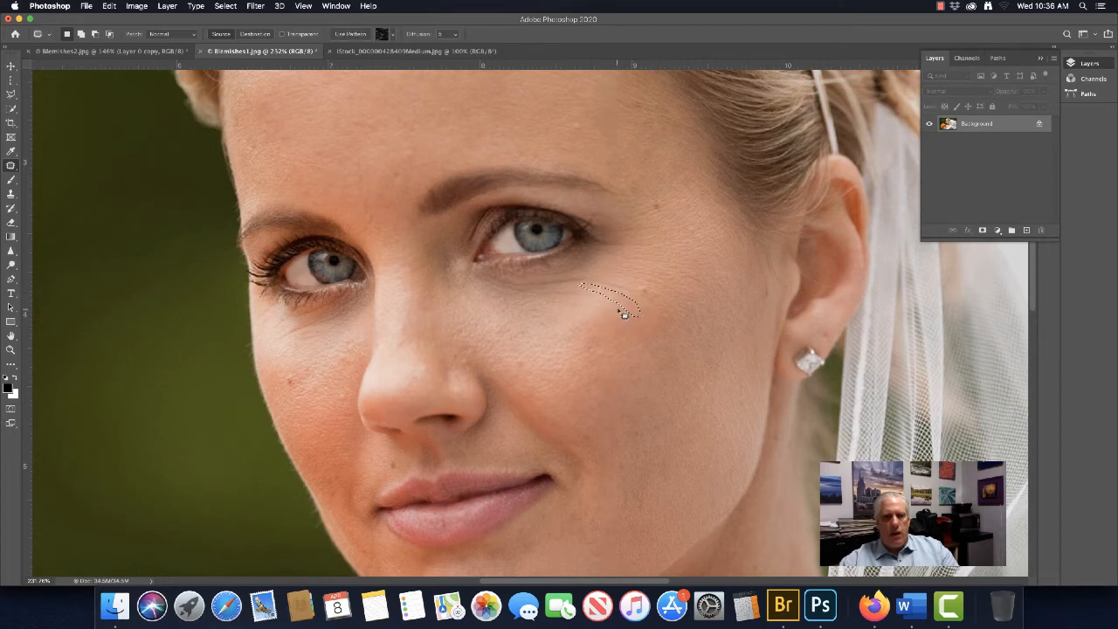
key(super+d)
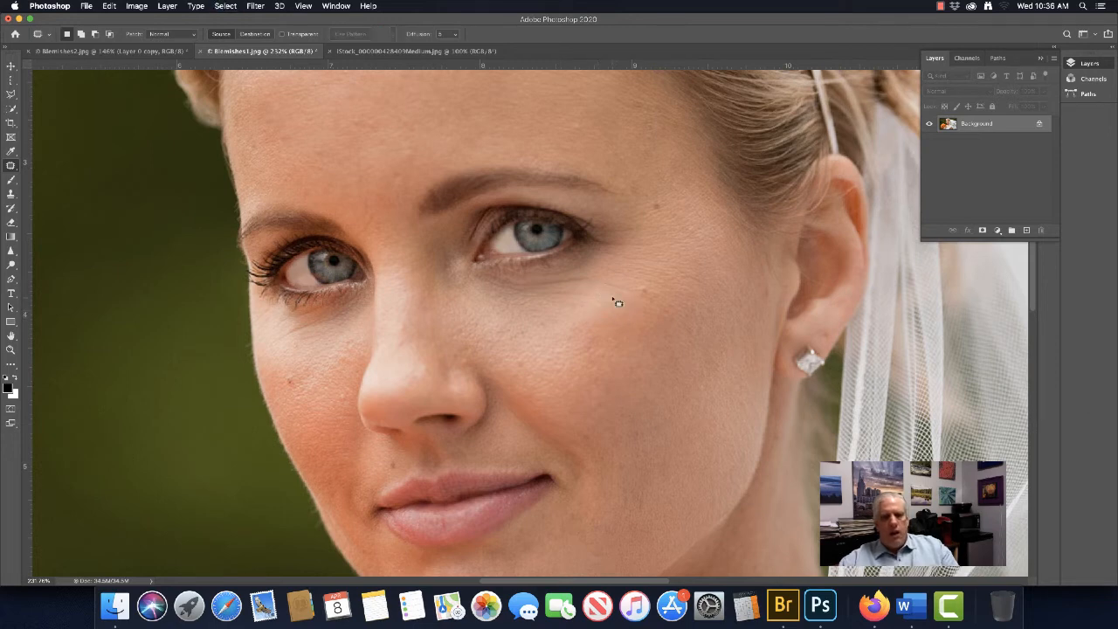
mouse_move(627, 299)
mouse_down()
mouse_move(484, 279)
mouse_move(531, 300)
mouse_move(638, 308)
mouse_up()
drag(550, 294, 553, 315)
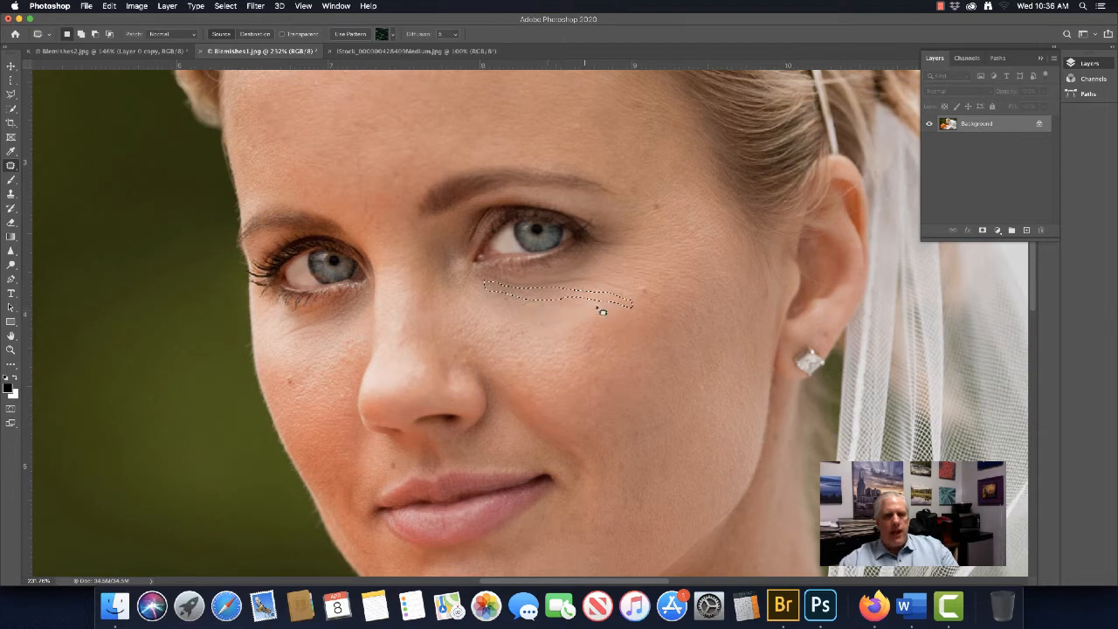
key(super+d)
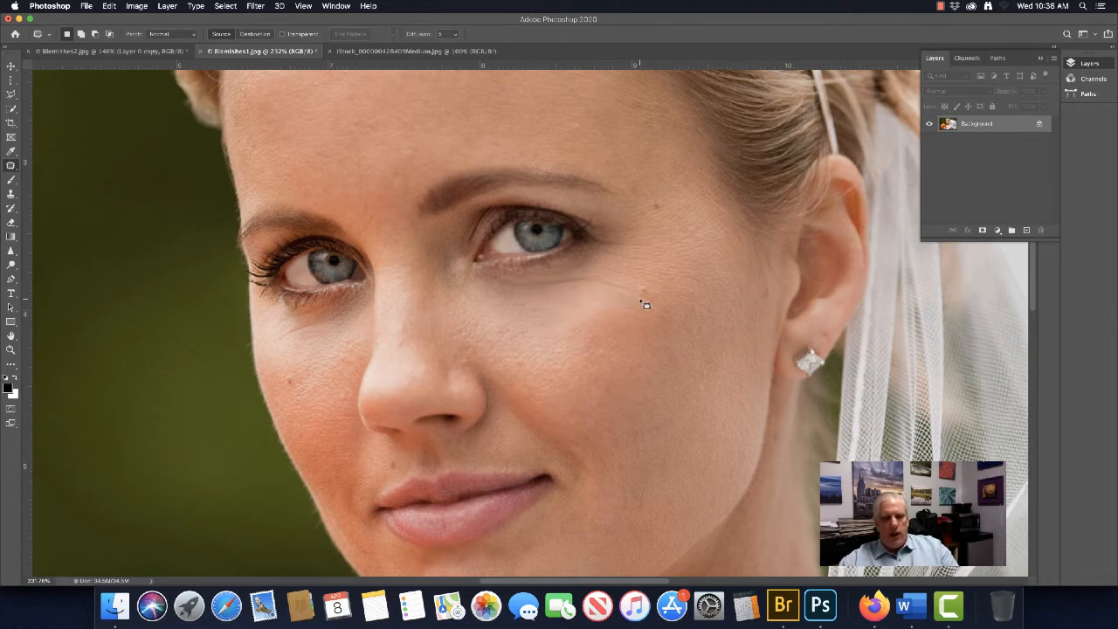
Patch a wider band beneath the same eye, extending to the cheekbone spot, with smoother skin just below it.
mouse_move(643, 304)
mouse_down()
mouse_move(590, 274)
mouse_move(486, 280)
mouse_move(651, 312)
mouse_move(644, 305)
mouse_up()
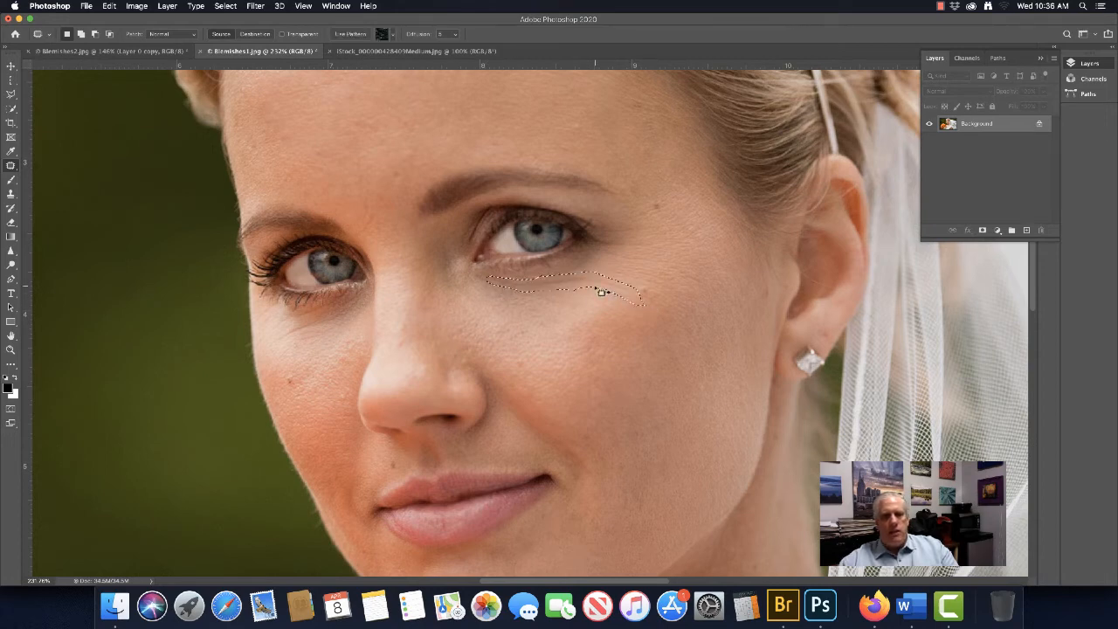
drag(581, 281, 587, 310)
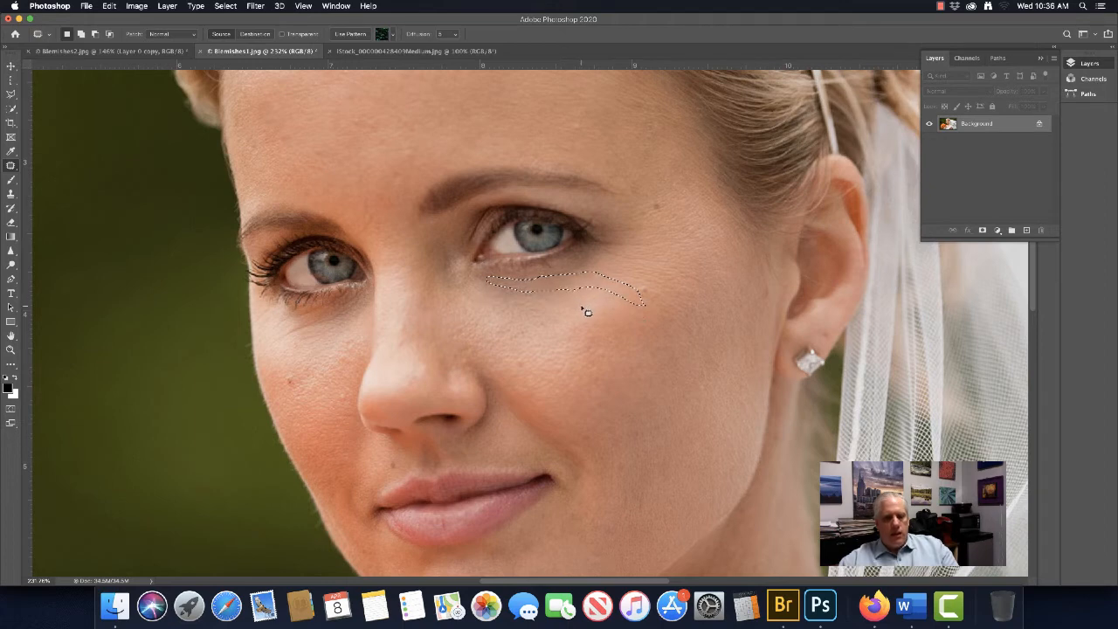
key(super+d)
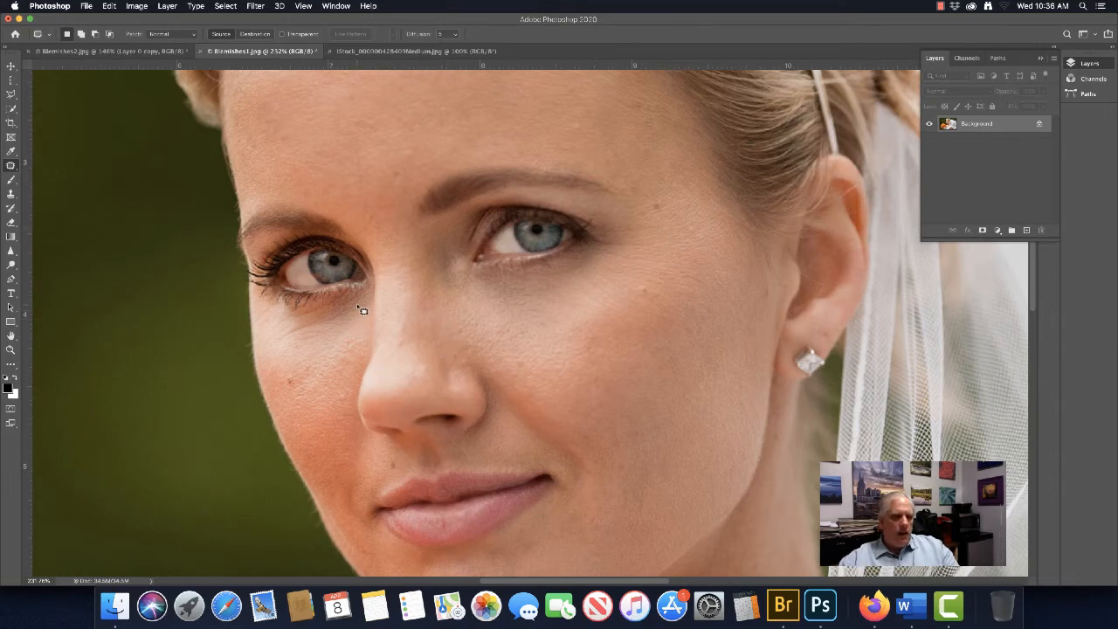
Patch the crease beneath the bride's other eye with smoother cheek skin and clear the selection.
mouse_move(342, 309)
mouse_down()
mouse_move(270, 342)
mouse_move(348, 320)
mouse_move(365, 309)
mouse_move(359, 302)
mouse_up()
drag(302, 327, 320, 369)
key(ctrl+d)
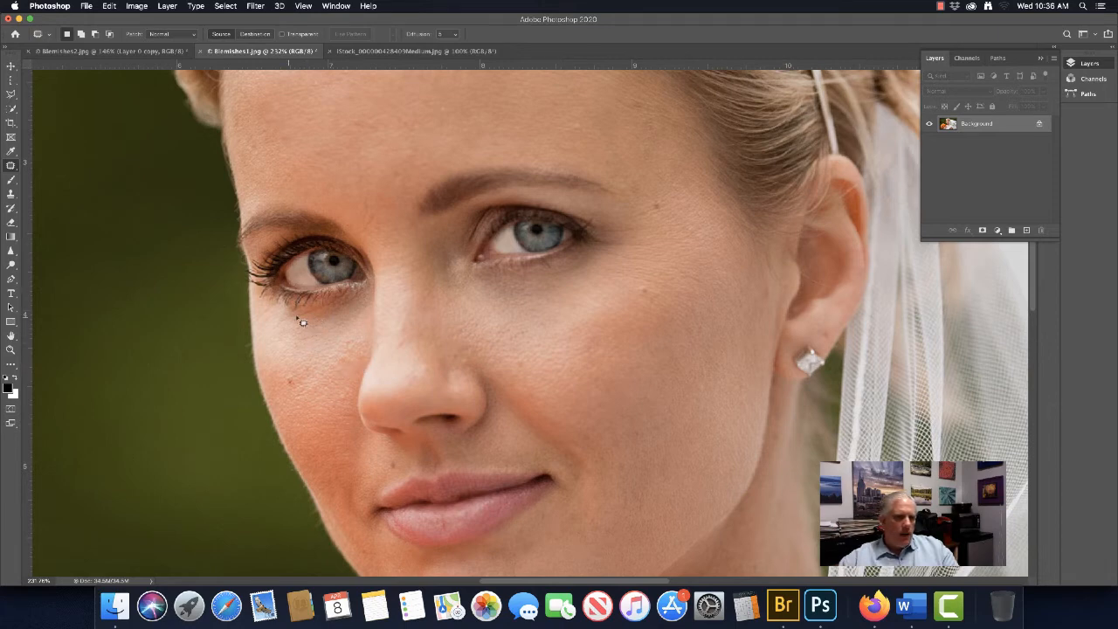
Patch the remaining lines below the outer lashes of that eye with two small patches of nearby cheek skin.
mouse_move(285, 316)
mouse_down()
mouse_move(260, 344)
mouse_move(291, 327)
mouse_move(298, 313)
mouse_move(286, 308)
mouse_move(302, 343)
mouse_up()
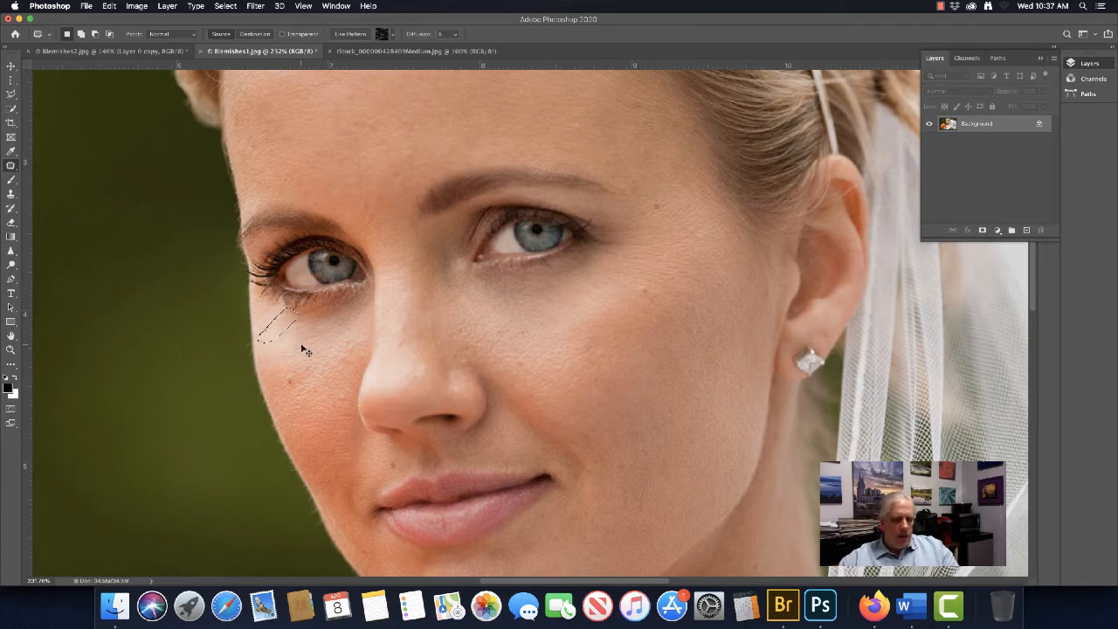
key(super+d)
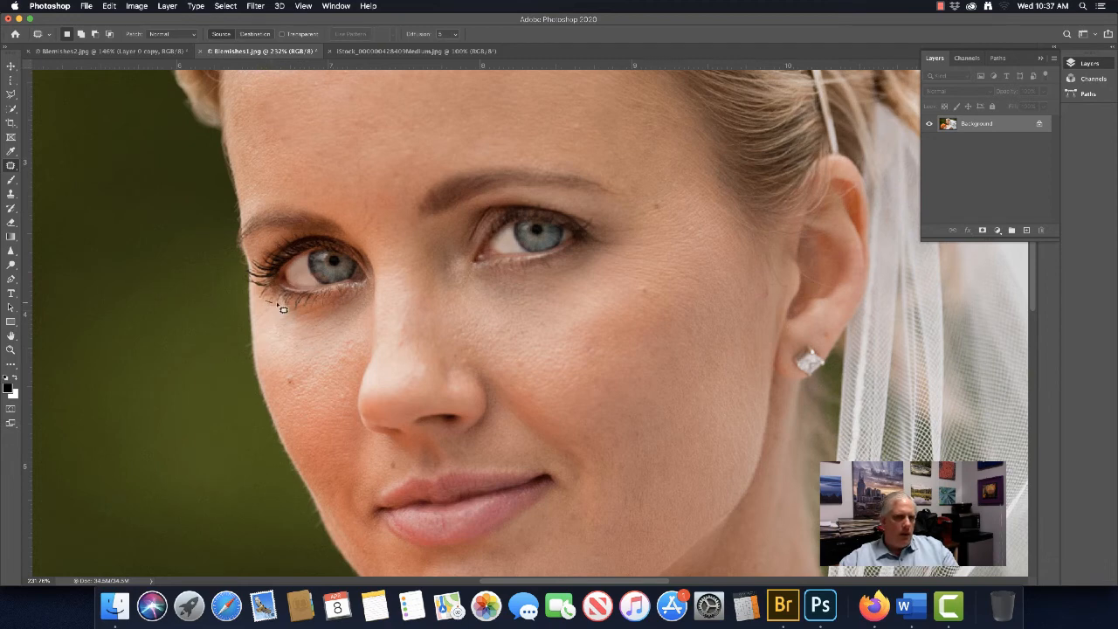
drag(283, 316, 268, 325)
mouse_move(256, 327)
mouse_down()
mouse_move(264, 303)
mouse_move(294, 346)
mouse_up()
key(super+d)
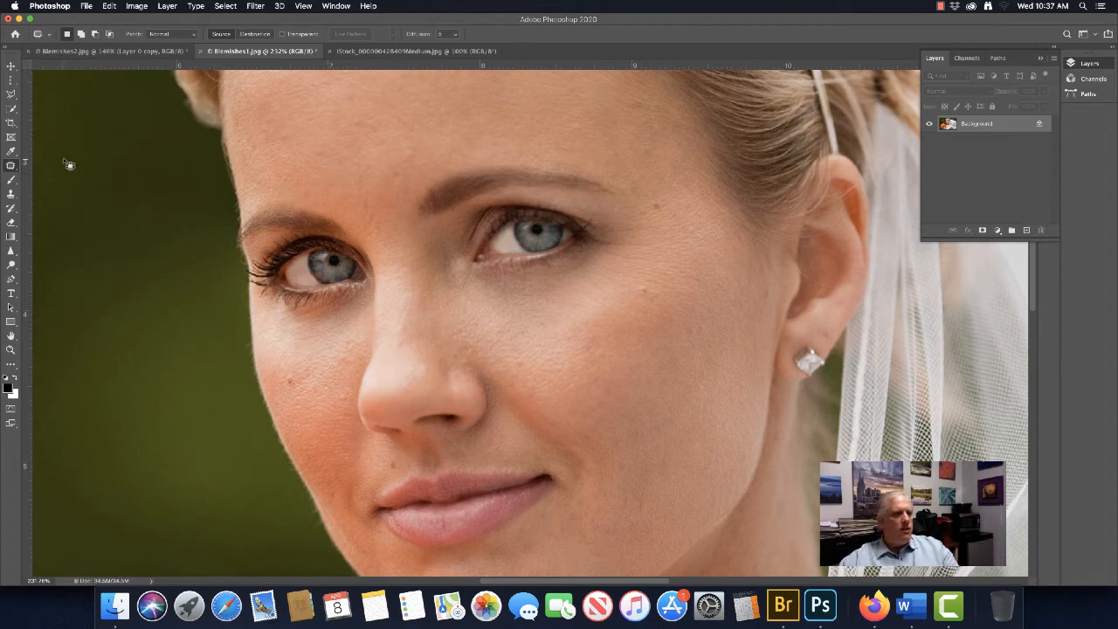
Reset the healing tool to the Spot Healing Brush, and choose the Blur tool with a strength of 50%.
click(11, 166)
click(61, 164)
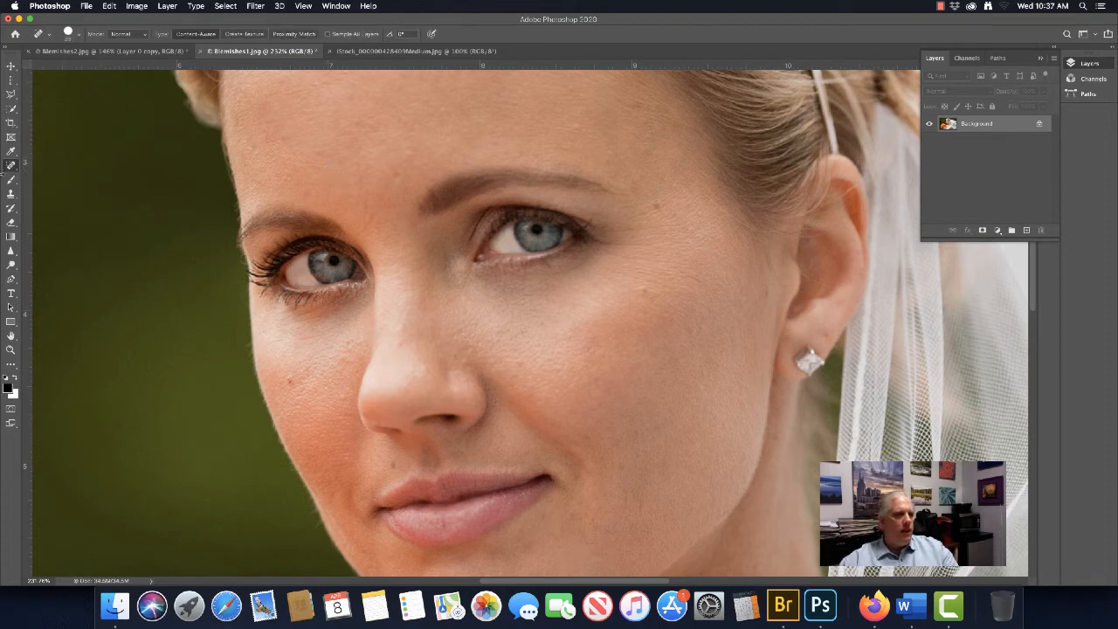
click(12, 251)
click(55, 251)
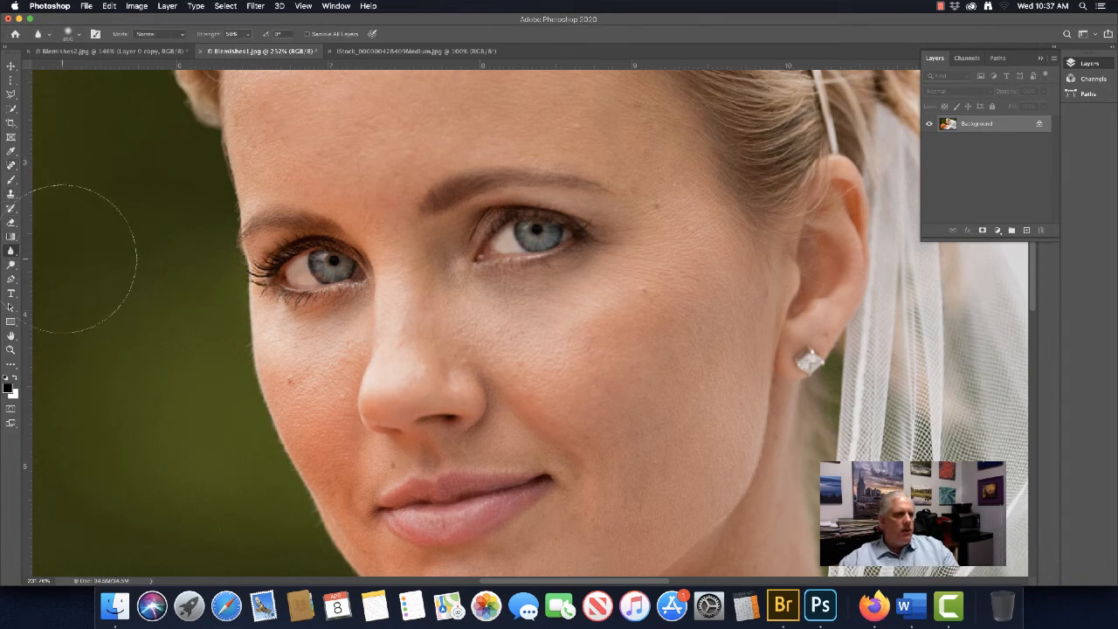
key(5)
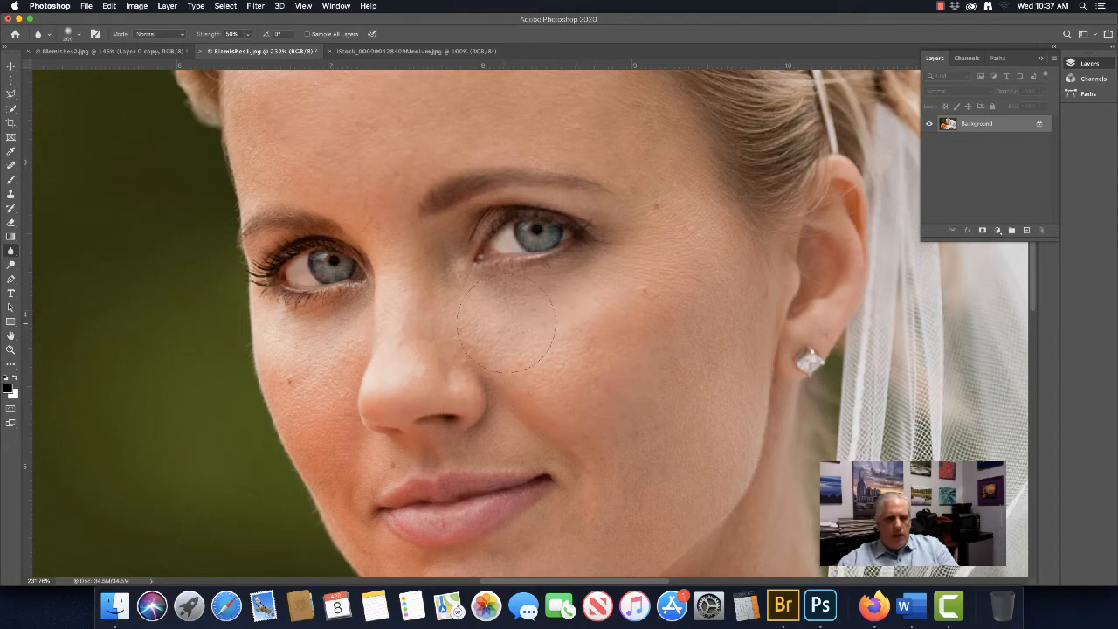
Shrink the Blur tool's brush and soften the skin texture on the bride's cheek.
key(bracketleft)
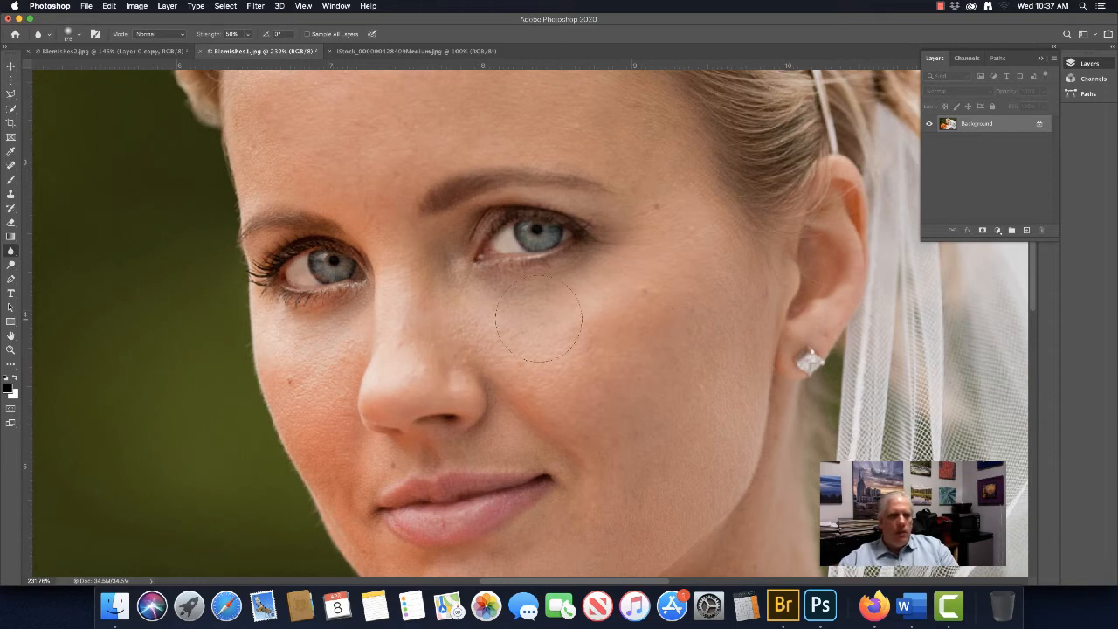
key(bracketleft)
key(bracketleft)
key(bracketleft)
key(bracketleft)
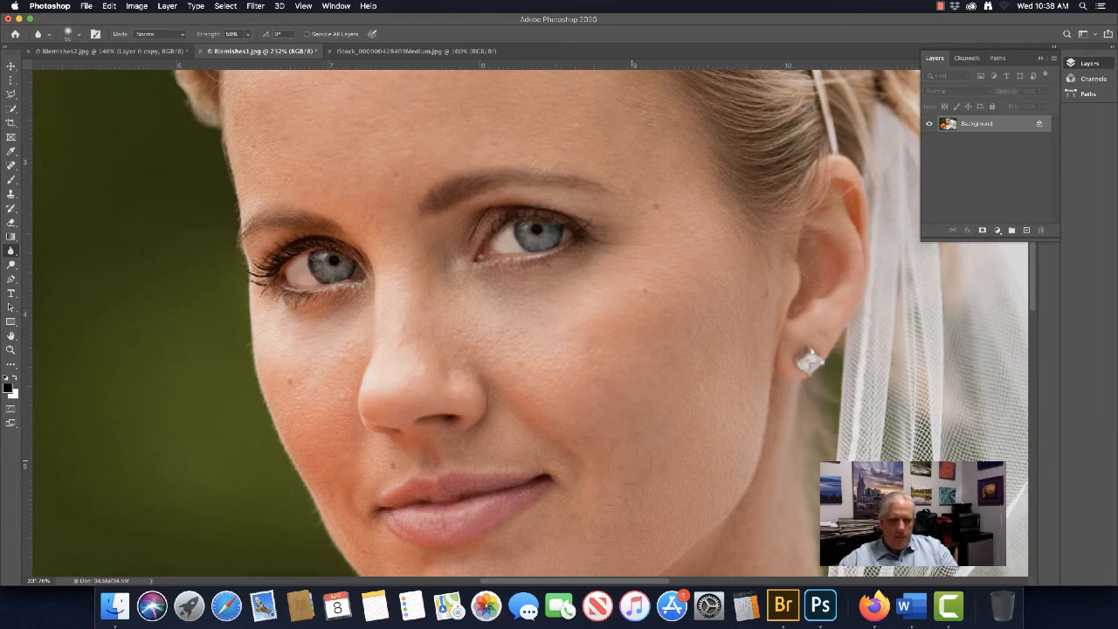
scroll(664, 471, down, 5)
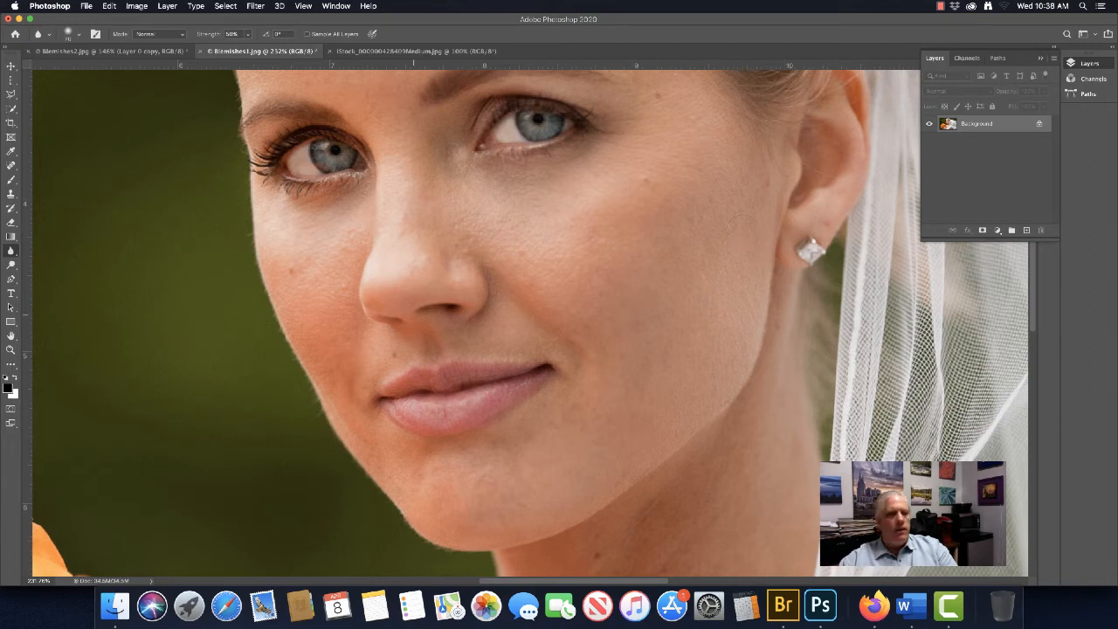
Switch to the Sharpen tool and reduce its brush to a small size for detail work on the face.
click(10, 251)
click(52, 260)
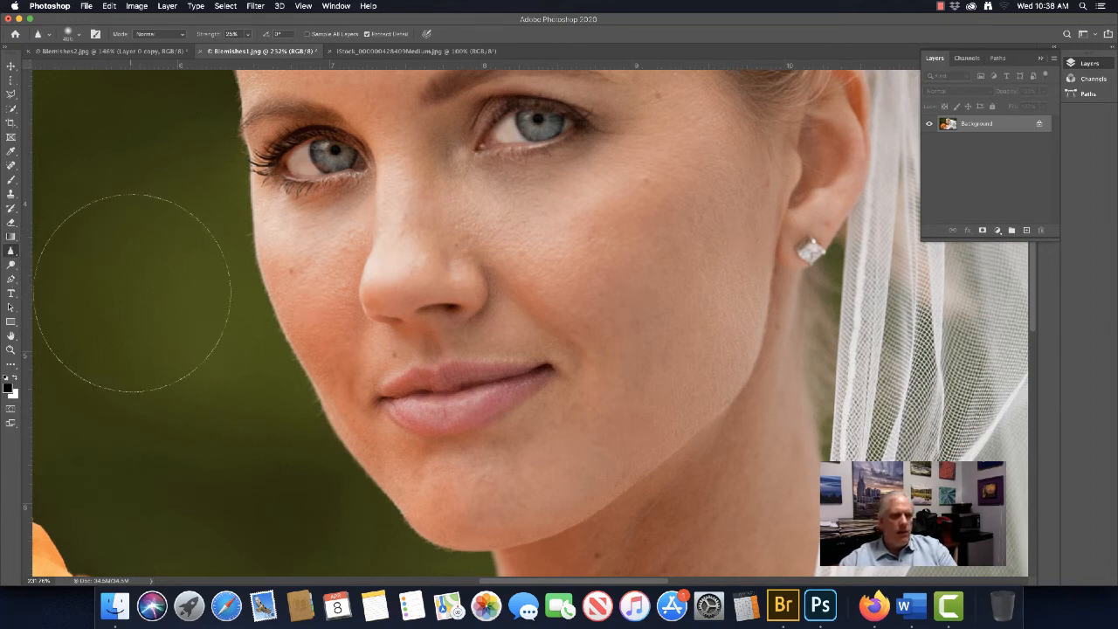
key(bracketleft)
key(bracketleft)
key(bracketleft)
key(bracketleft)
key(bracketleft)
key(bracketleft)
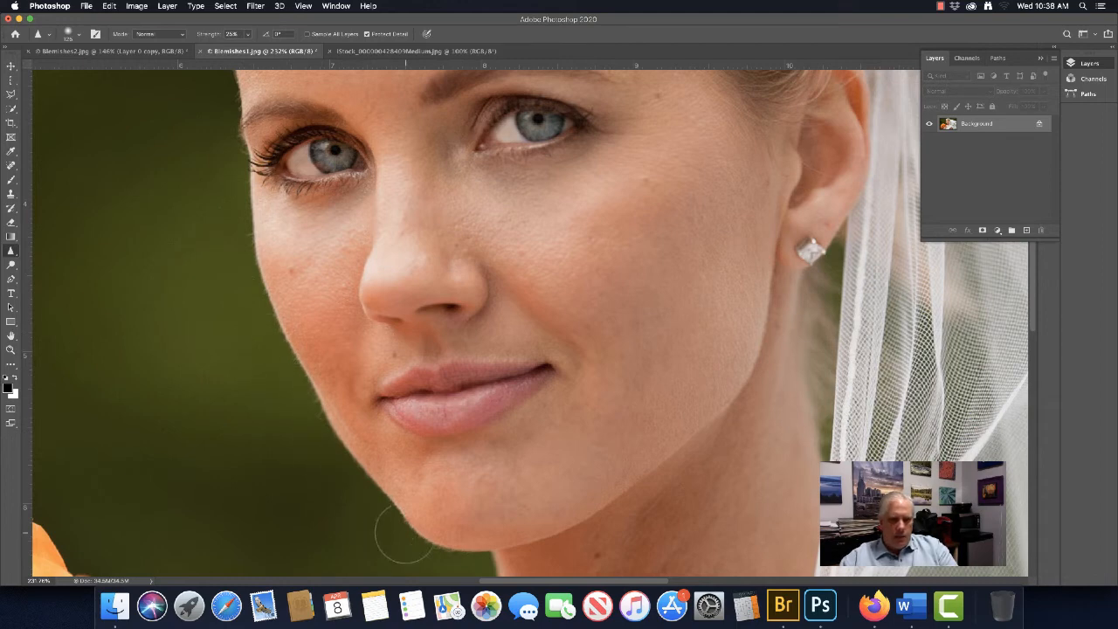
key(bracketleft)
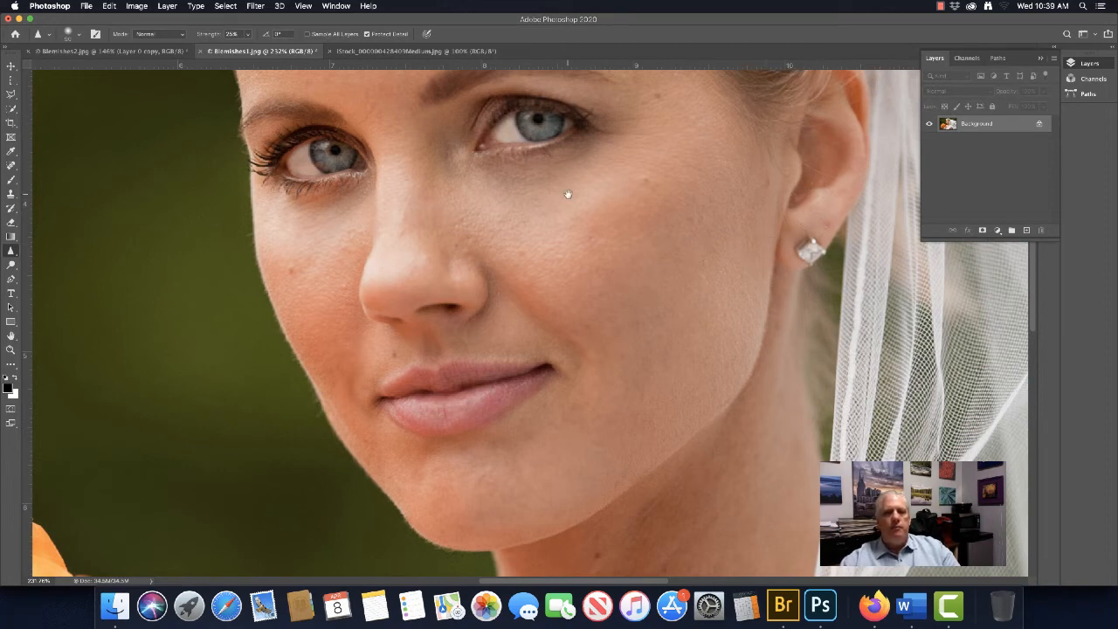
Return to the Blur tool and soften the skin on the bride's forehead.
drag(566, 195, 594, 377)
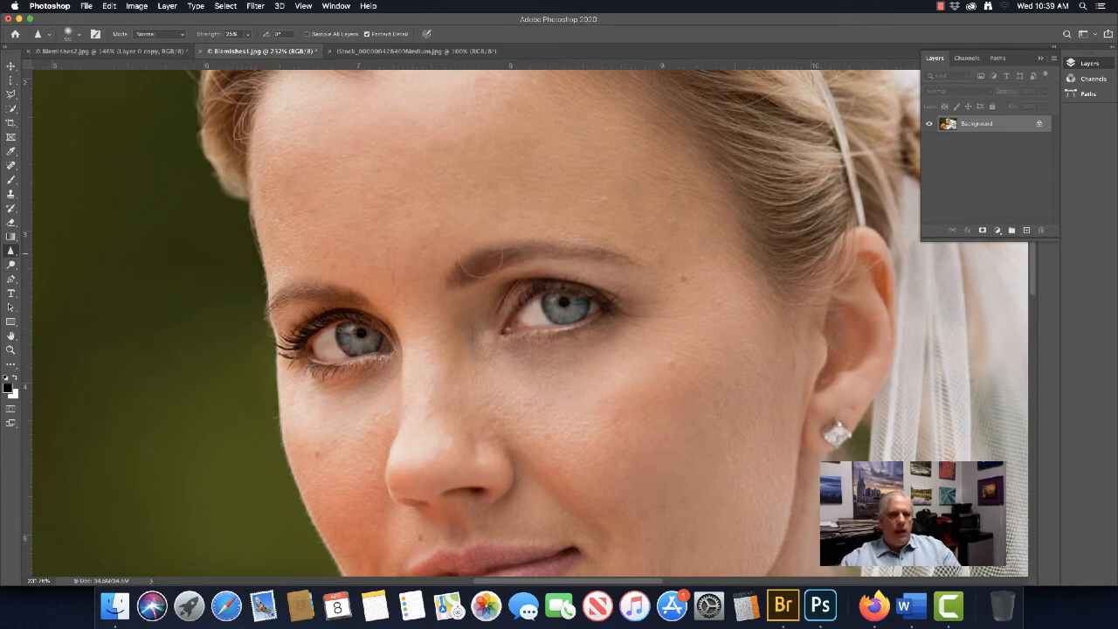
drag(474, 252, 495, 316)
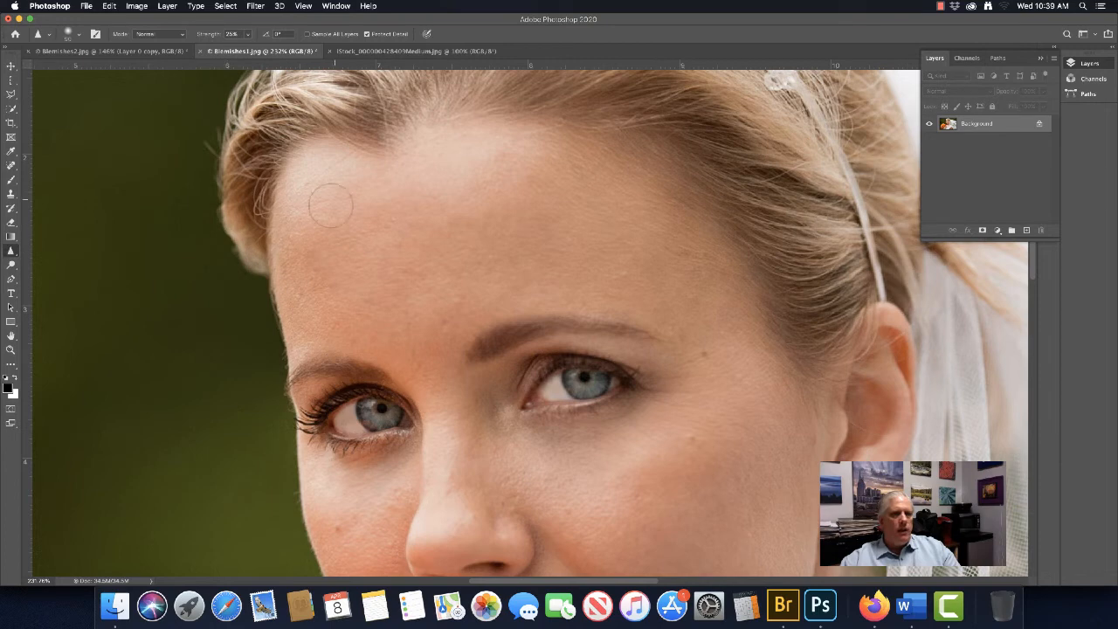
right_click(11, 251)
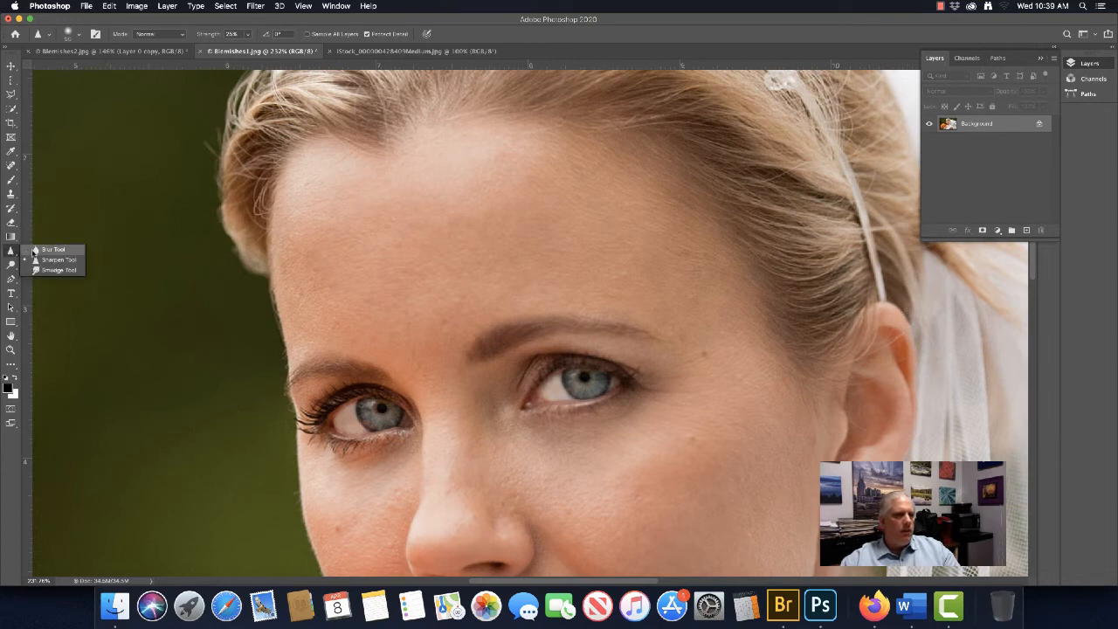
click(48, 250)
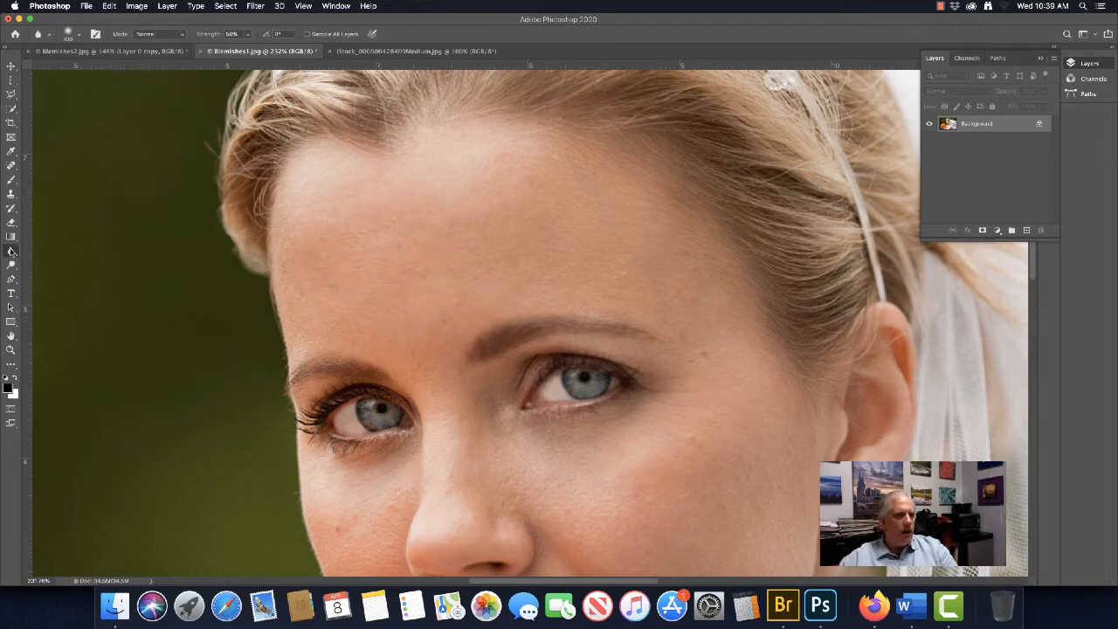
Remove the small blemish on the bride's lower forehead with the Spot Healing Brush.
click(10, 164)
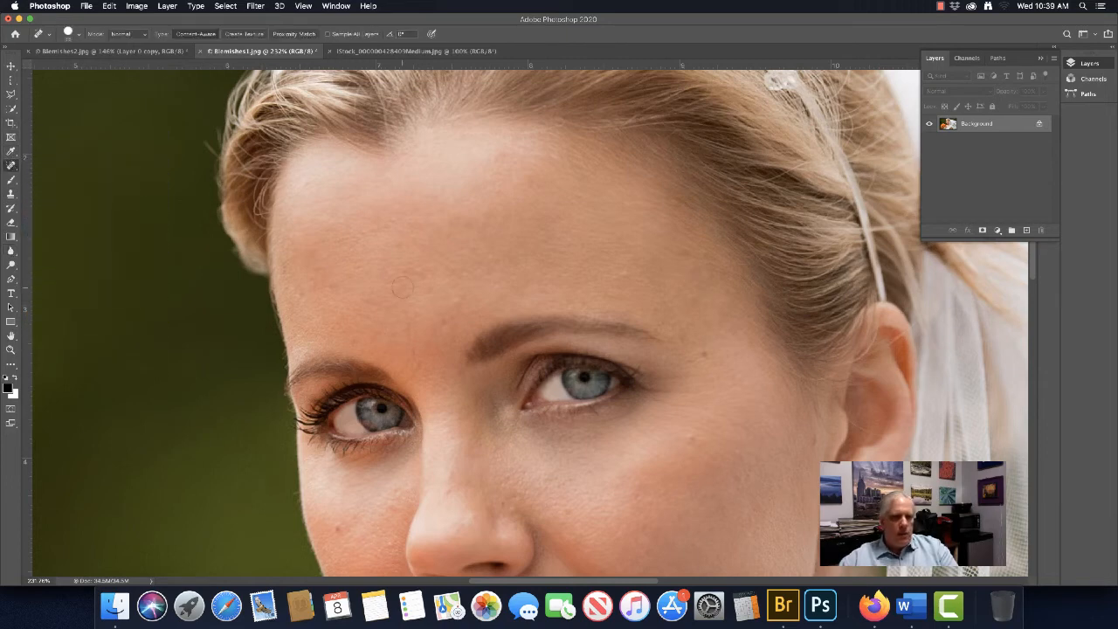
click(444, 323)
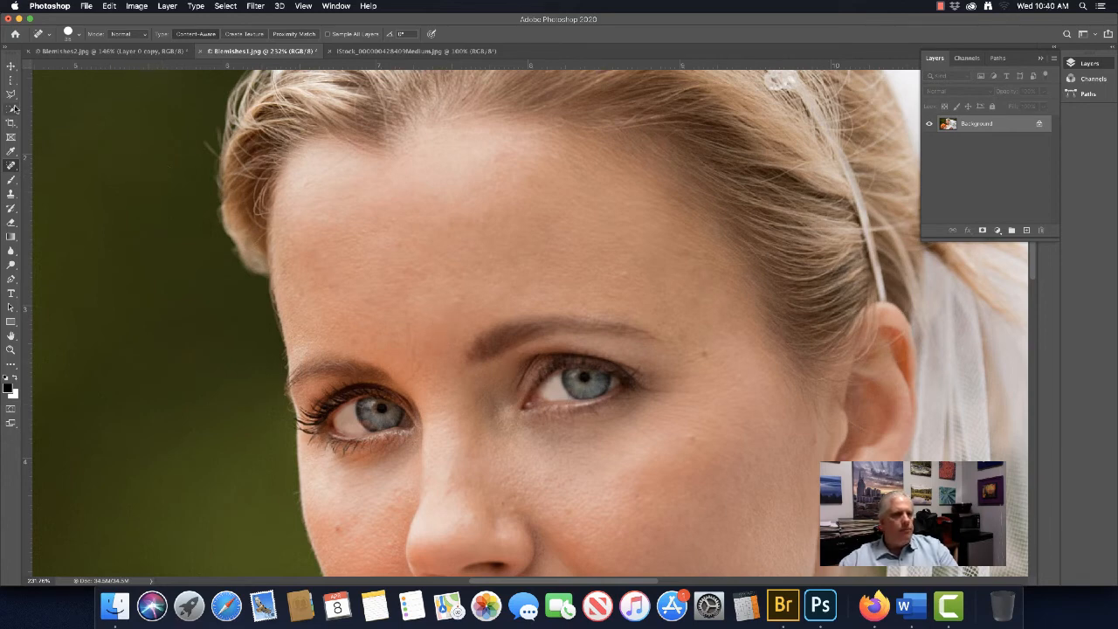
Choose the Sharpen tool with a strength of 25%, enlarge its brush and sharpen the bride's hair.
click(12, 251)
click(52, 260)
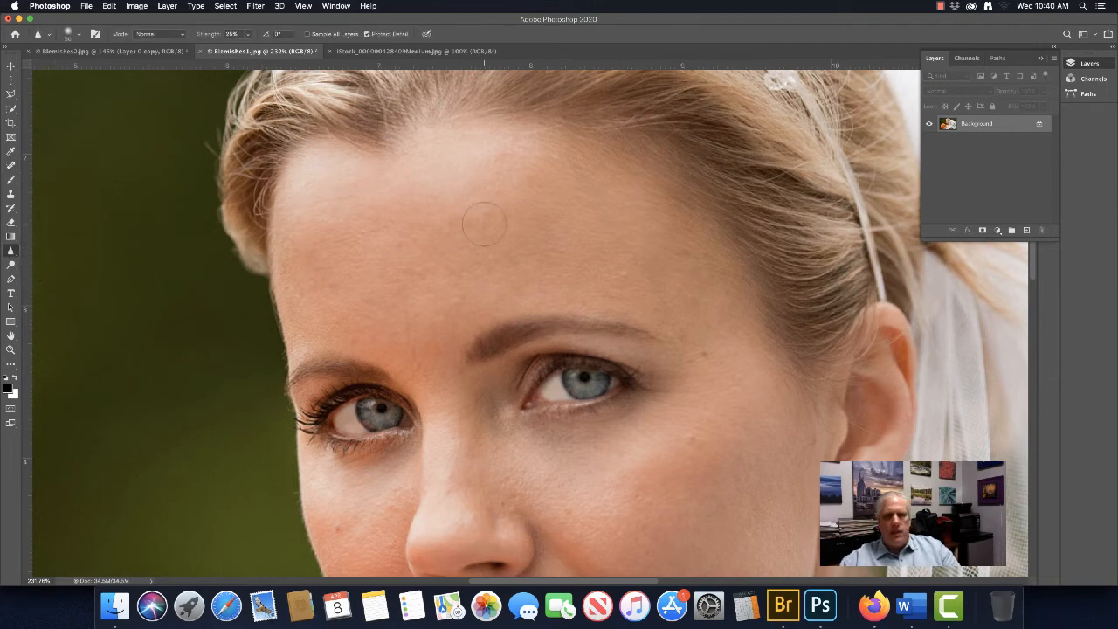
drag(514, 200, 468, 309)
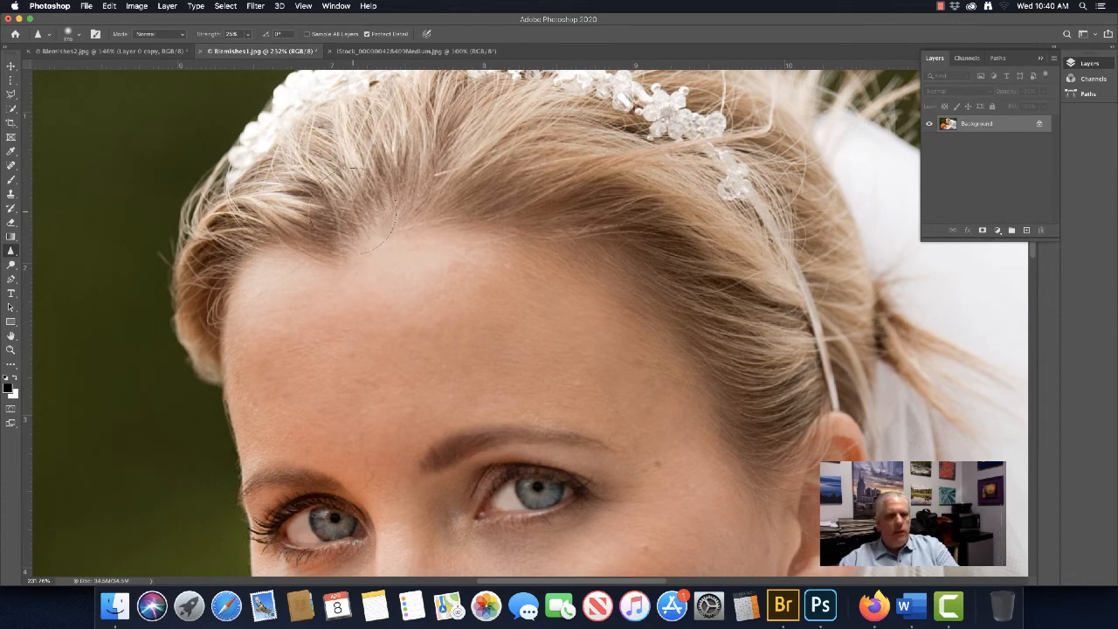
key(bracketright)
key(bracketright)
key(bracketright)
key(bracketright)
key(bracketright)
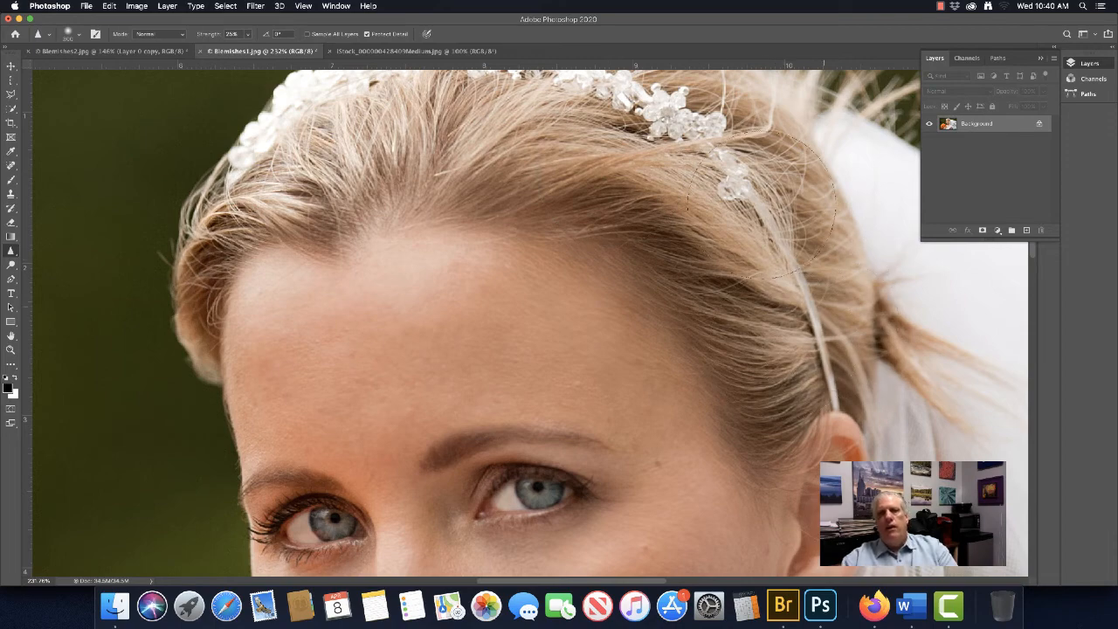
scroll(709, 154, up, 5)
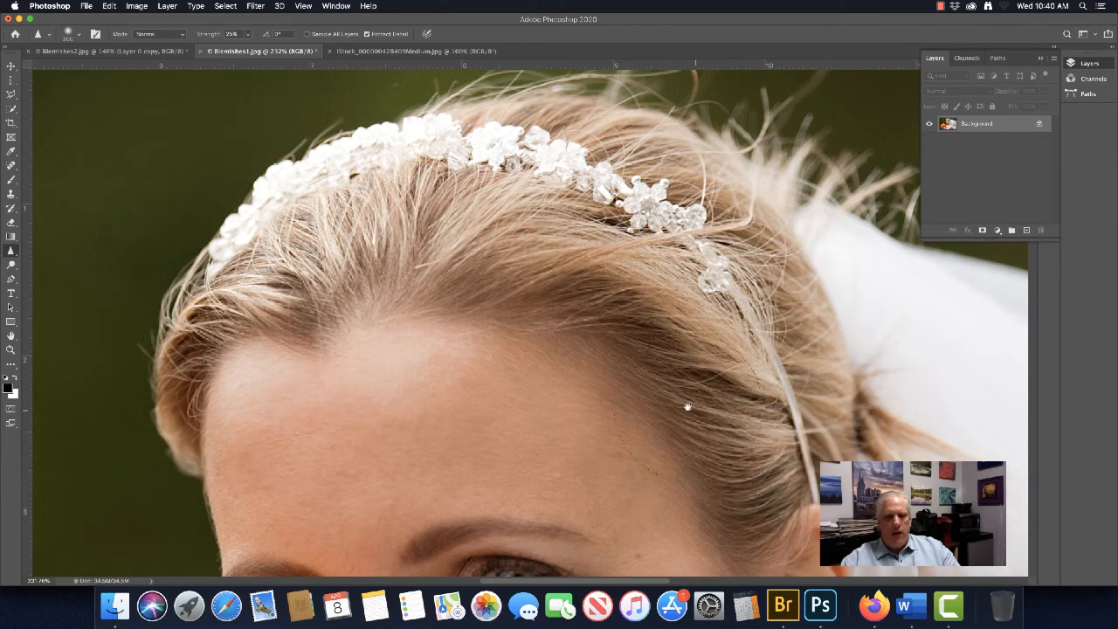
Reduce the Sharpen tool's brush size and sharpen the detail in both of the bride's eyes.
mouse_move(547, 231)
mouse_down()
mouse_move(606, 397)
mouse_move(707, 86)
mouse_up()
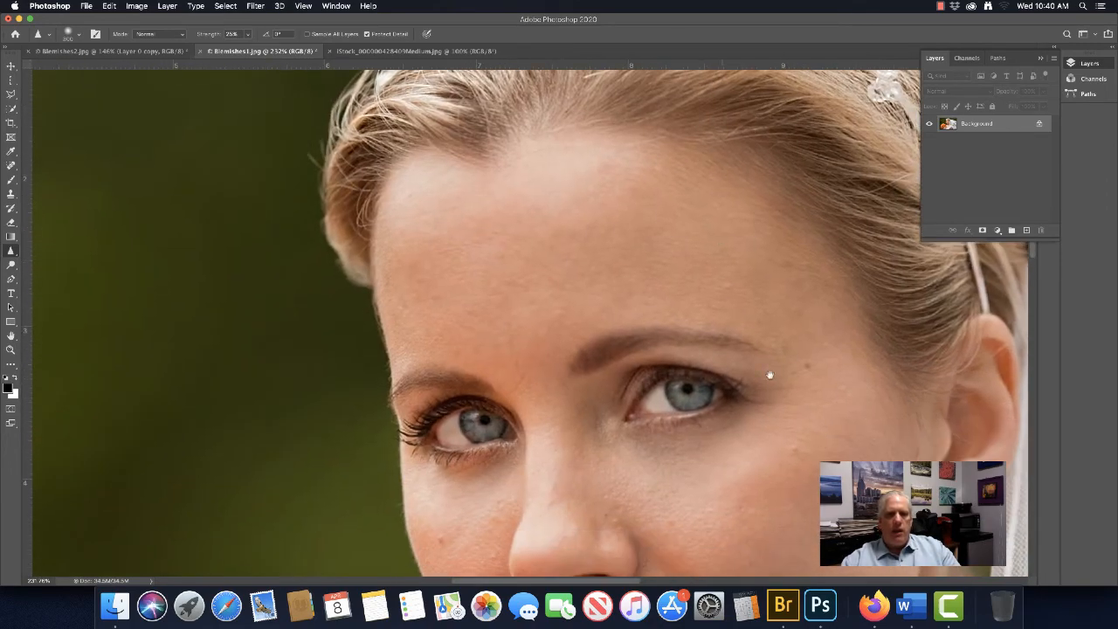
mouse_move(760, 440)
mouse_down()
mouse_move(729, 349)
mouse_move(733, 318)
mouse_up()
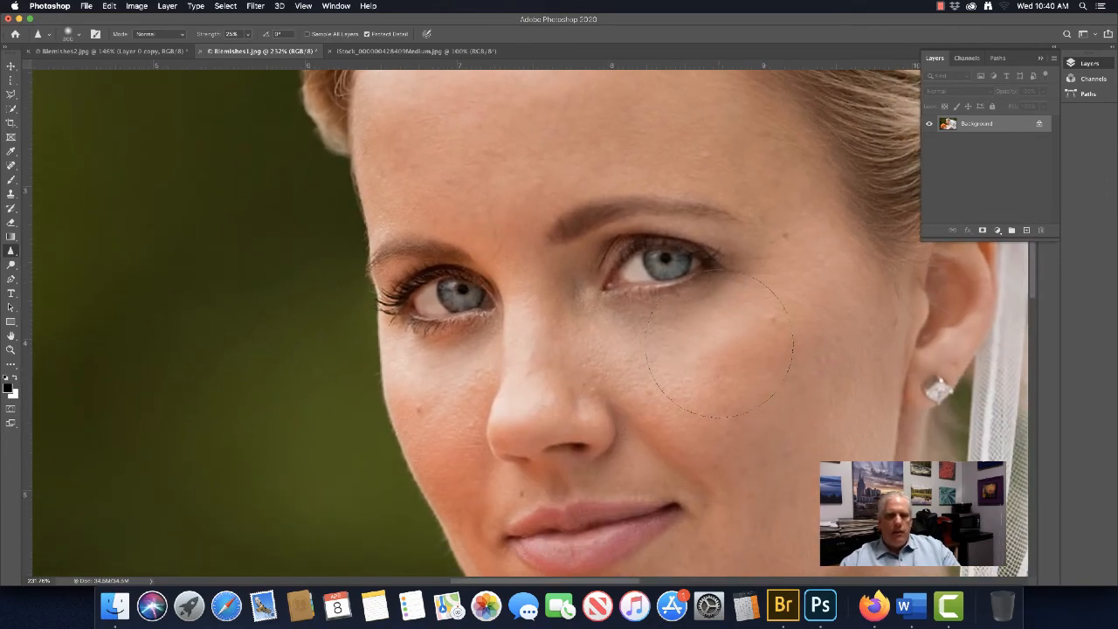
scroll(718, 334, up, 3)
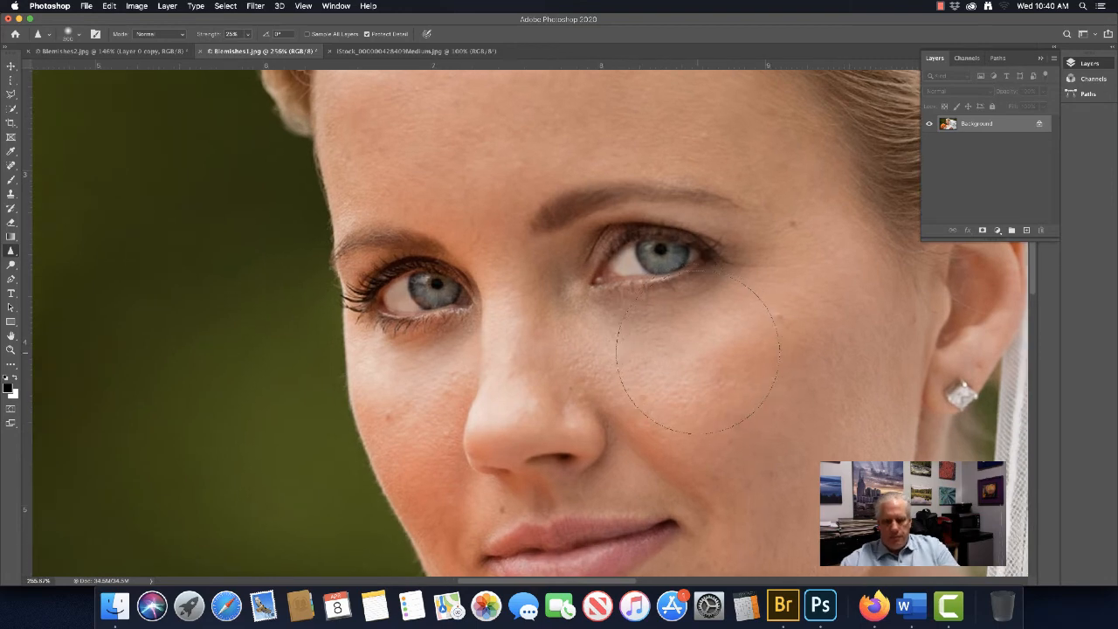
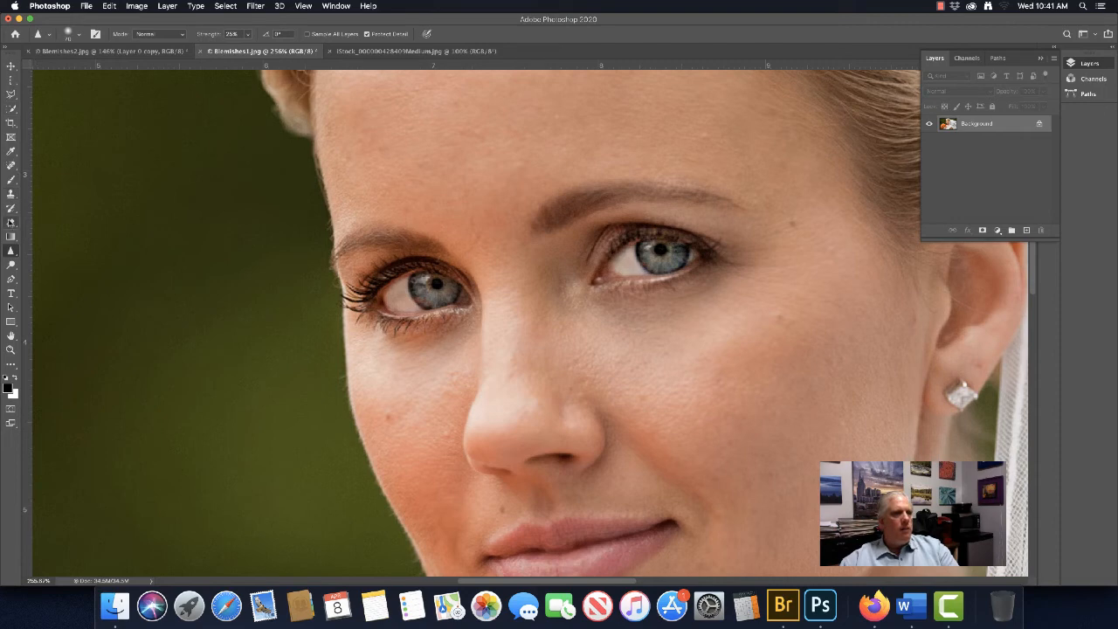
Select the whites of both eyes with the Quick Selection tool, leaving out the irises.
click(12, 109)
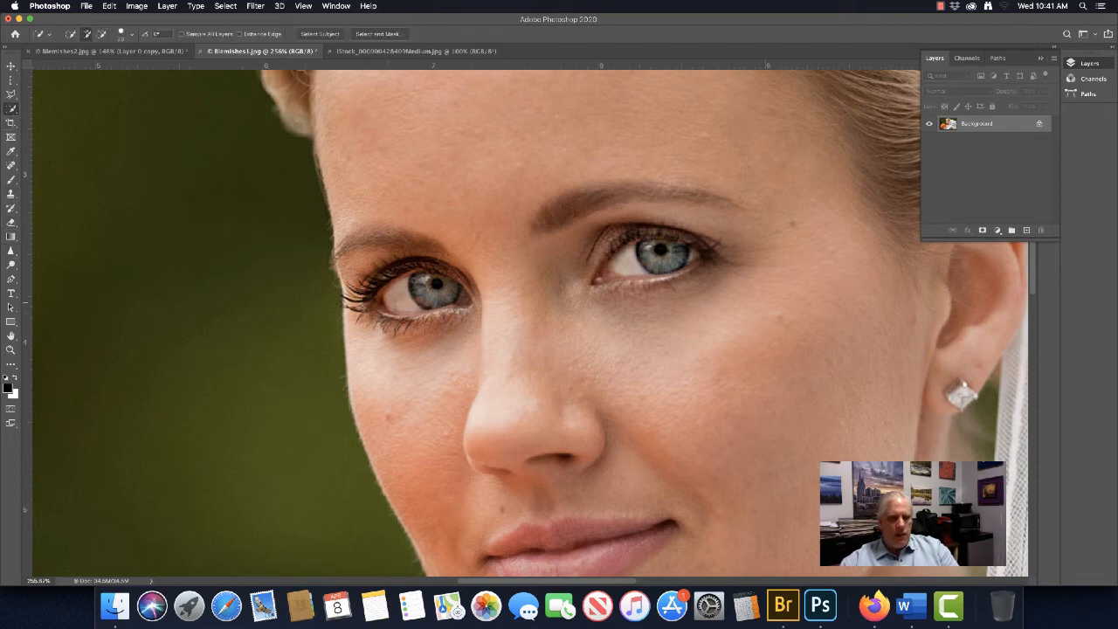
scroll(397, 299, up, 5)
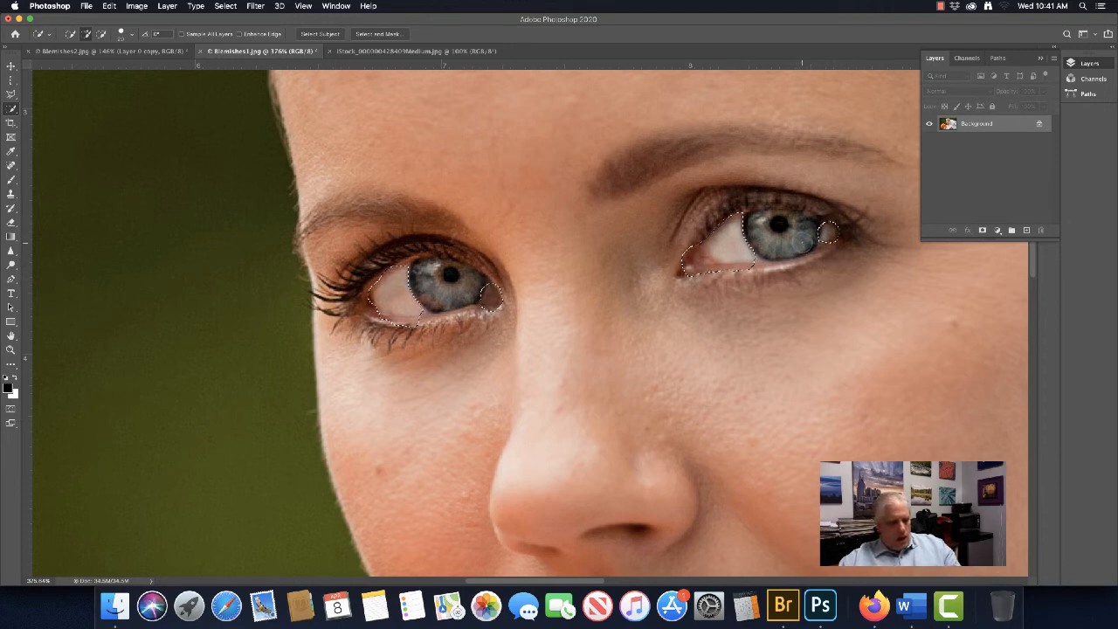
key(alt)
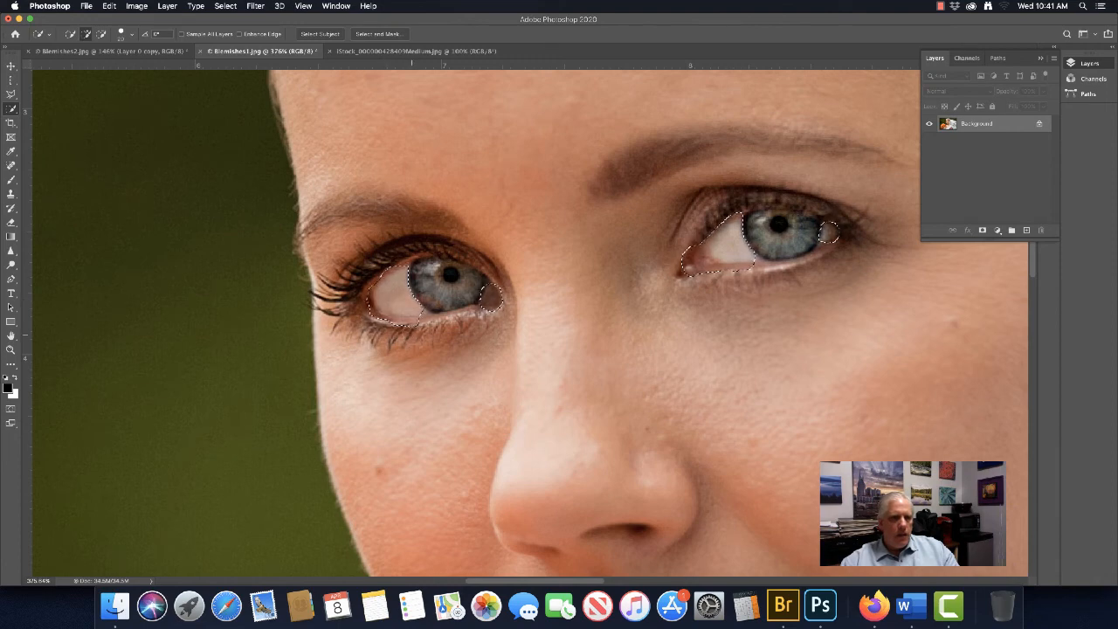
key(alt)
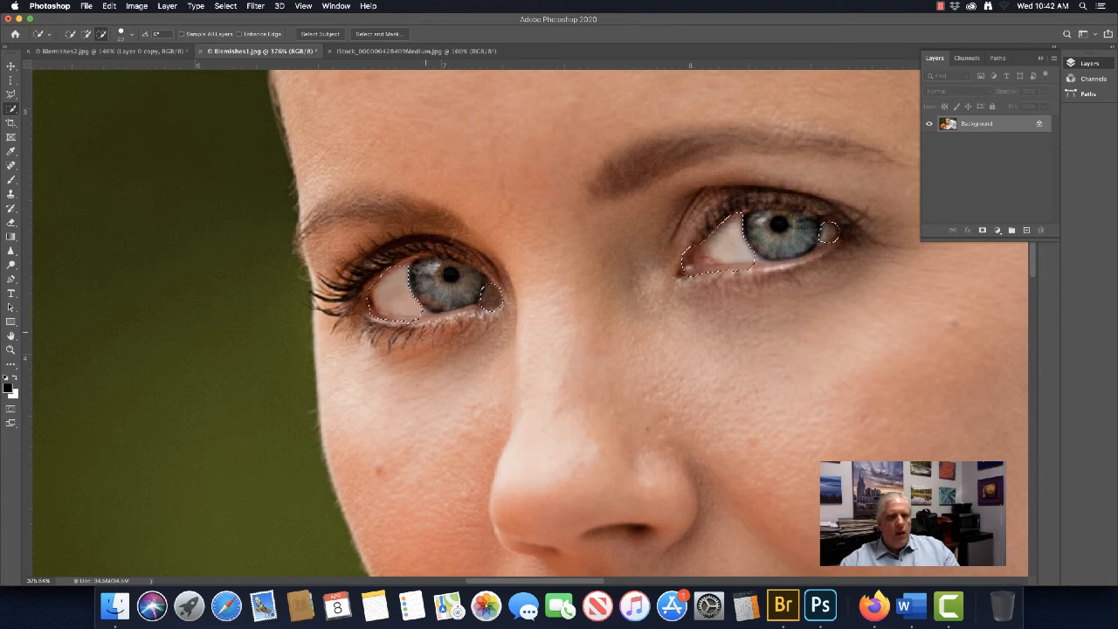
click(10, 65)
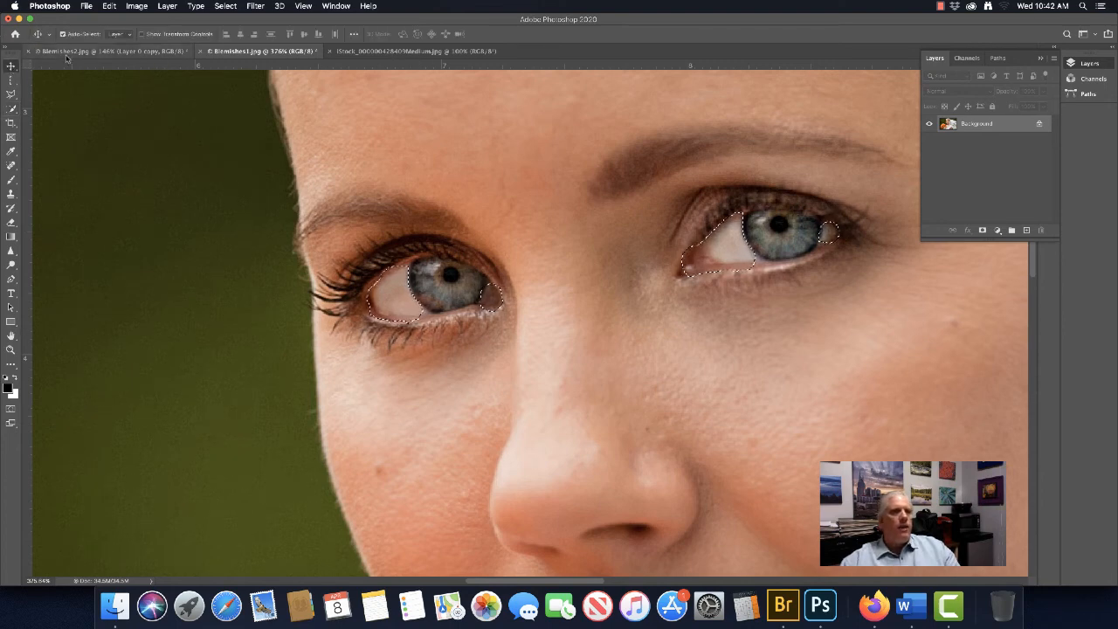
Feather the selection of the eye whites by 2 pixels.
click(225, 6)
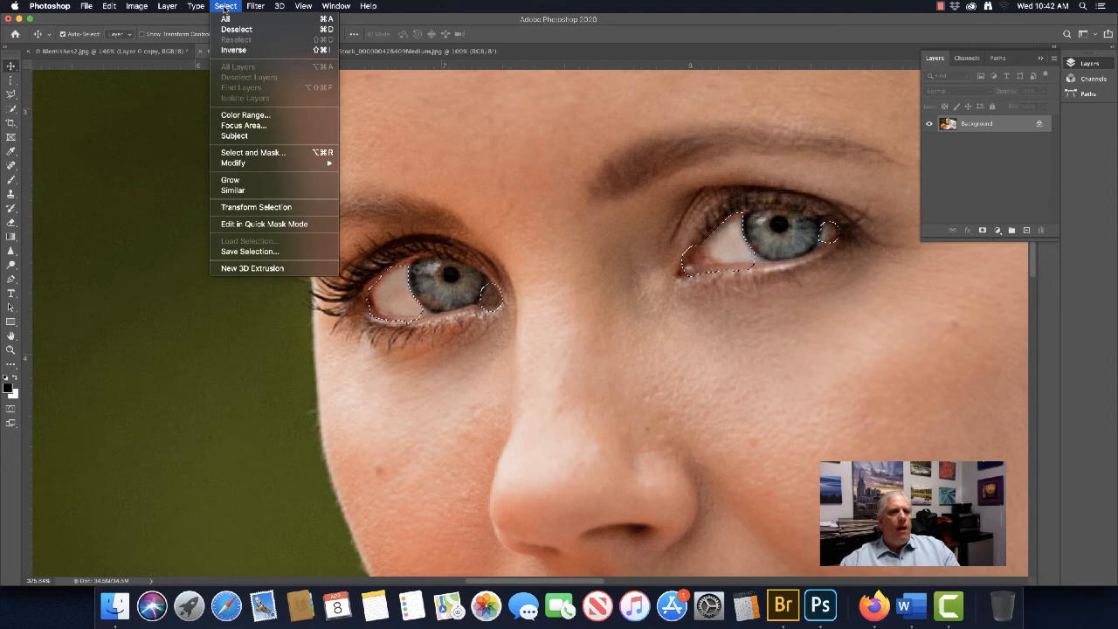
mouse_move(248, 166)
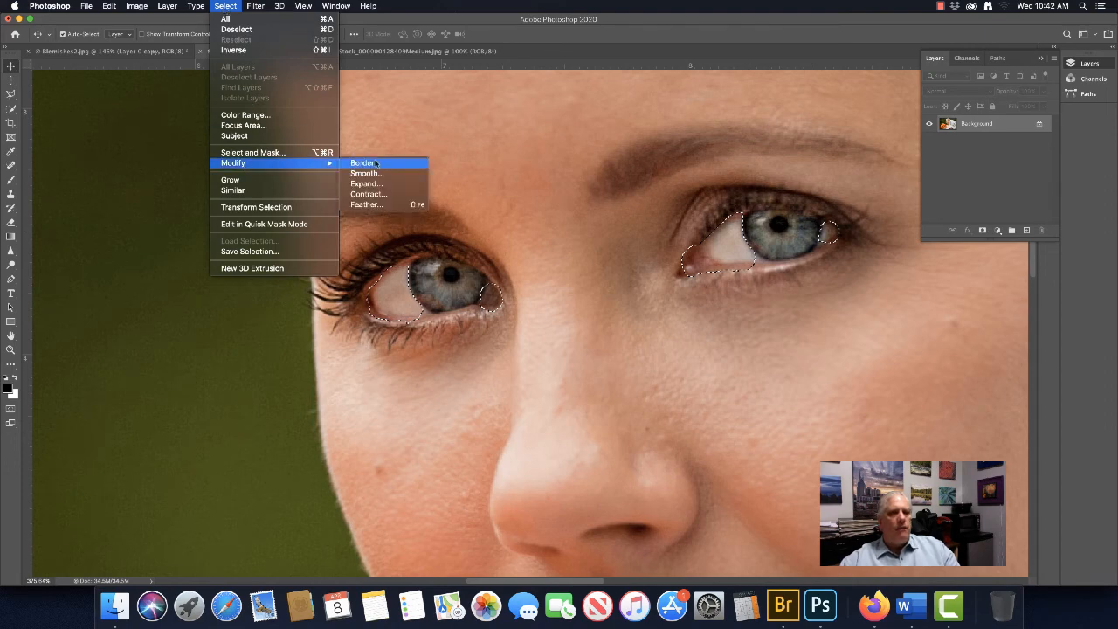
click(391, 205)
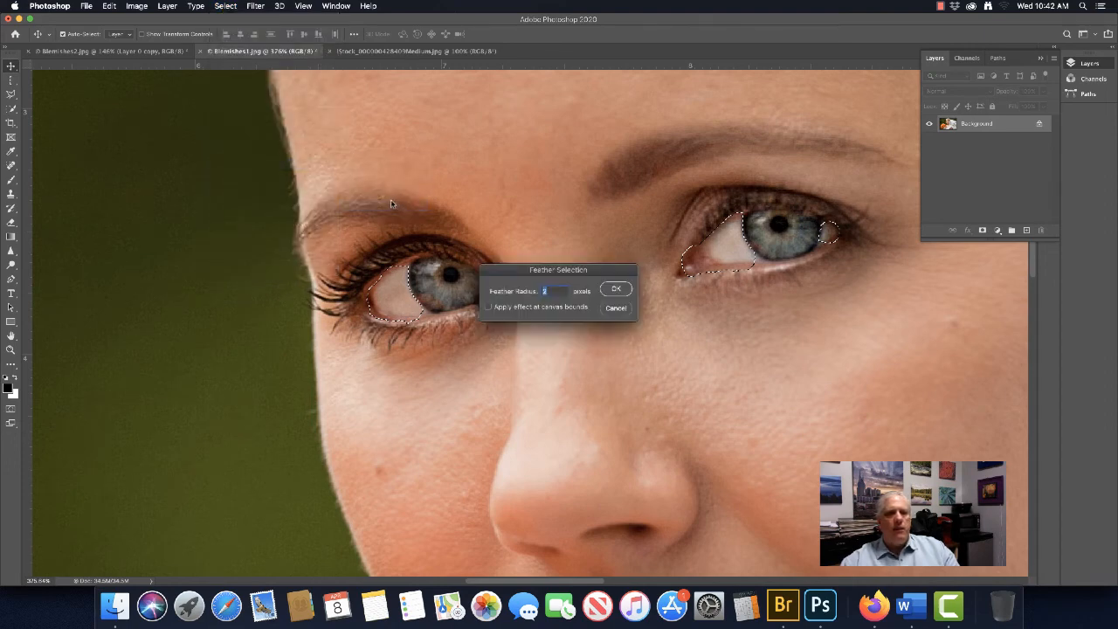
click(616, 290)
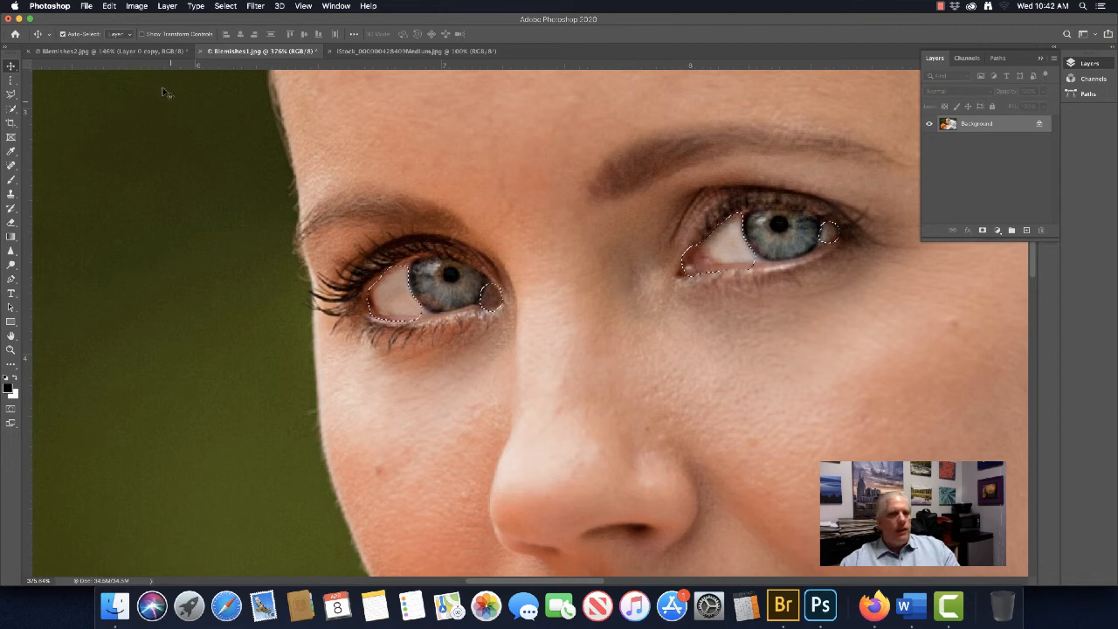
Start a Hue/Saturation adjustment on the selected eye whites and lower the saturation of the Reds to -61.
click(136, 6)
mouse_move(144, 36)
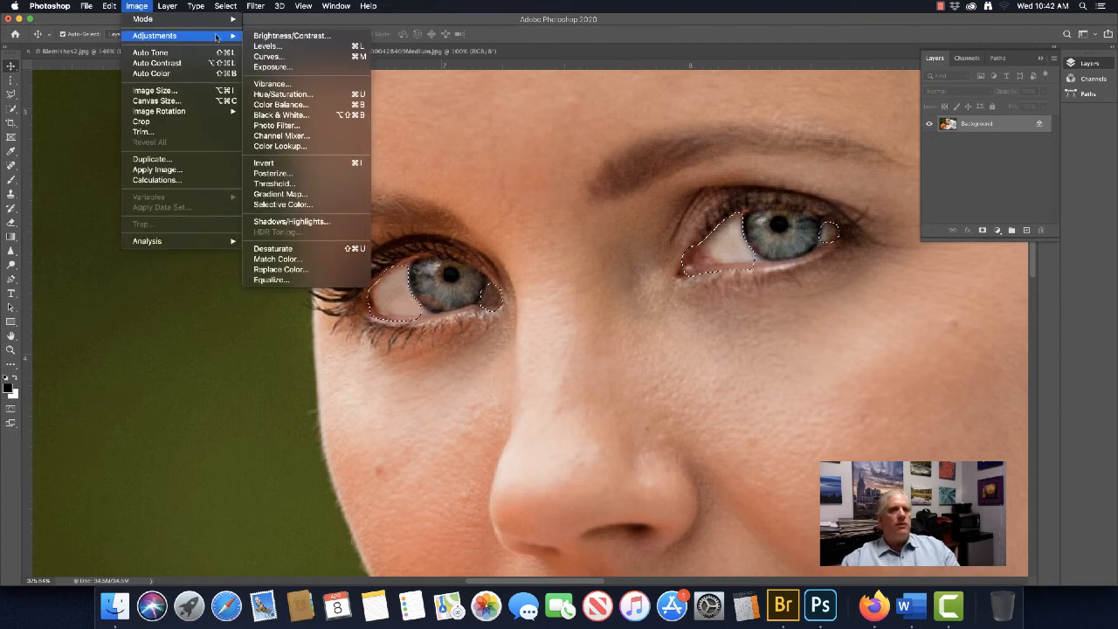
click(321, 94)
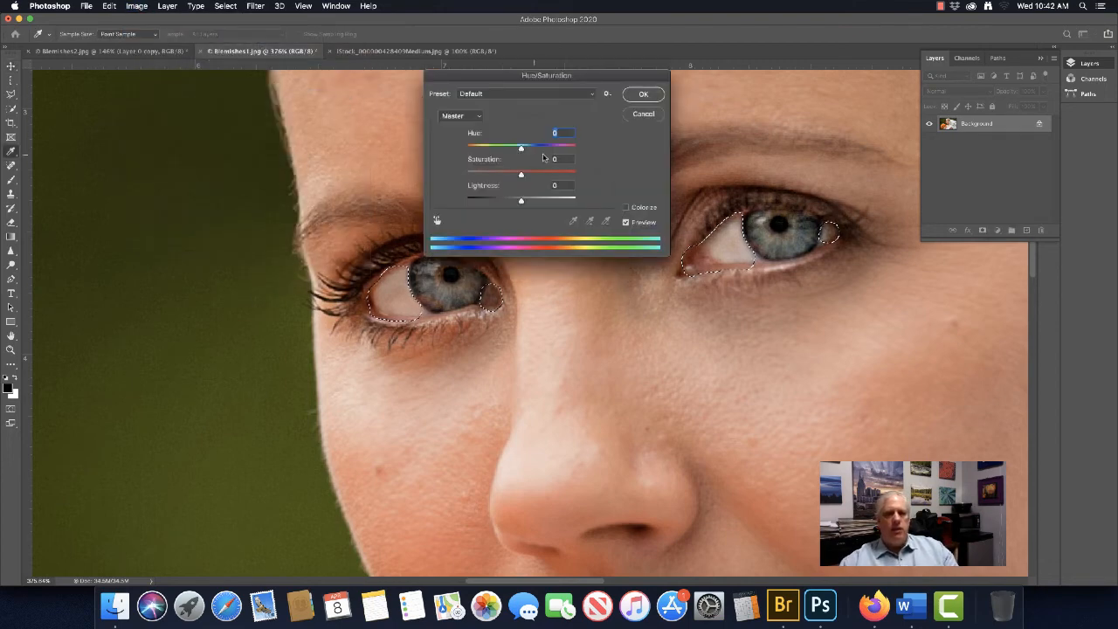
click(476, 117)
click(467, 126)
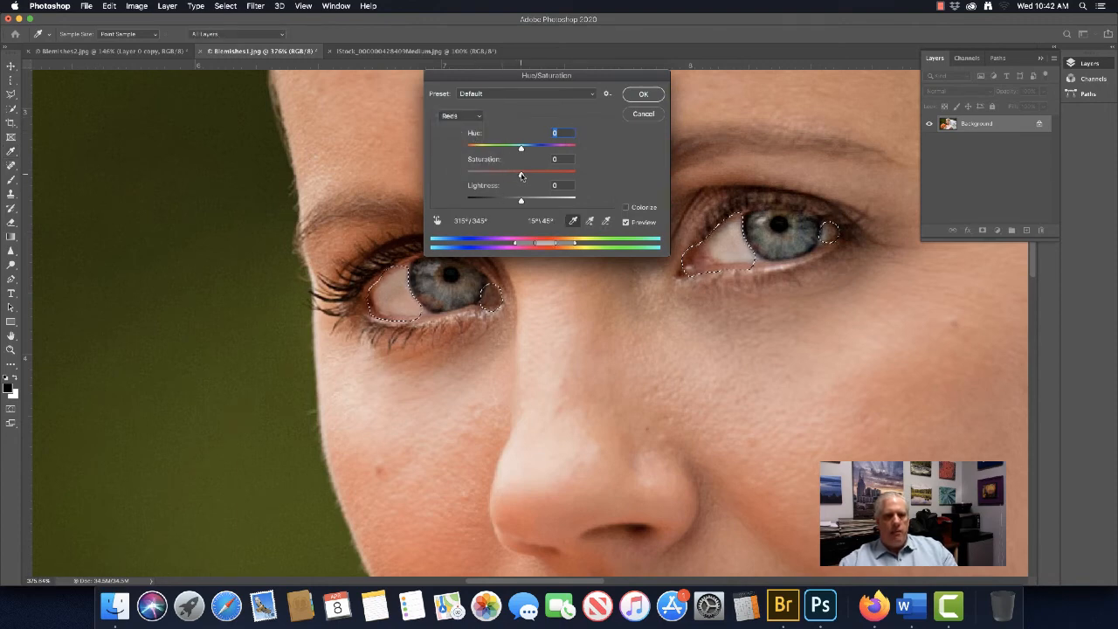
drag(521, 175, 478, 175)
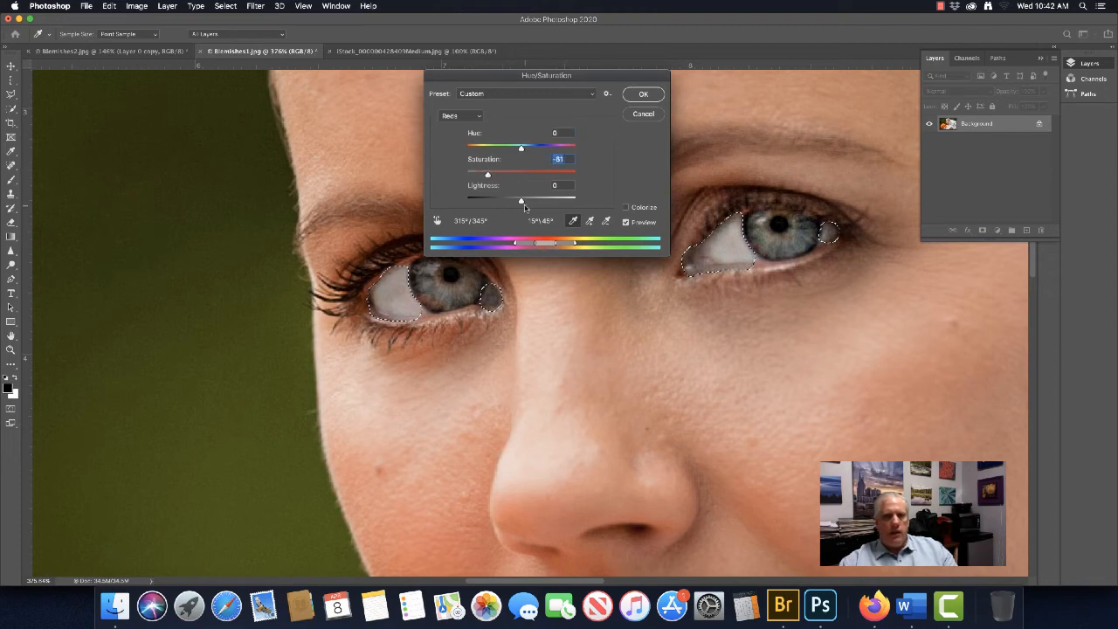
Set the lightness of the Reds to +3, compare with the original, apply the adjustment and deselect the eye whites.
mouse_move(521, 200)
mouse_down()
mouse_move(575, 202)
mouse_move(525, 202)
mouse_up()
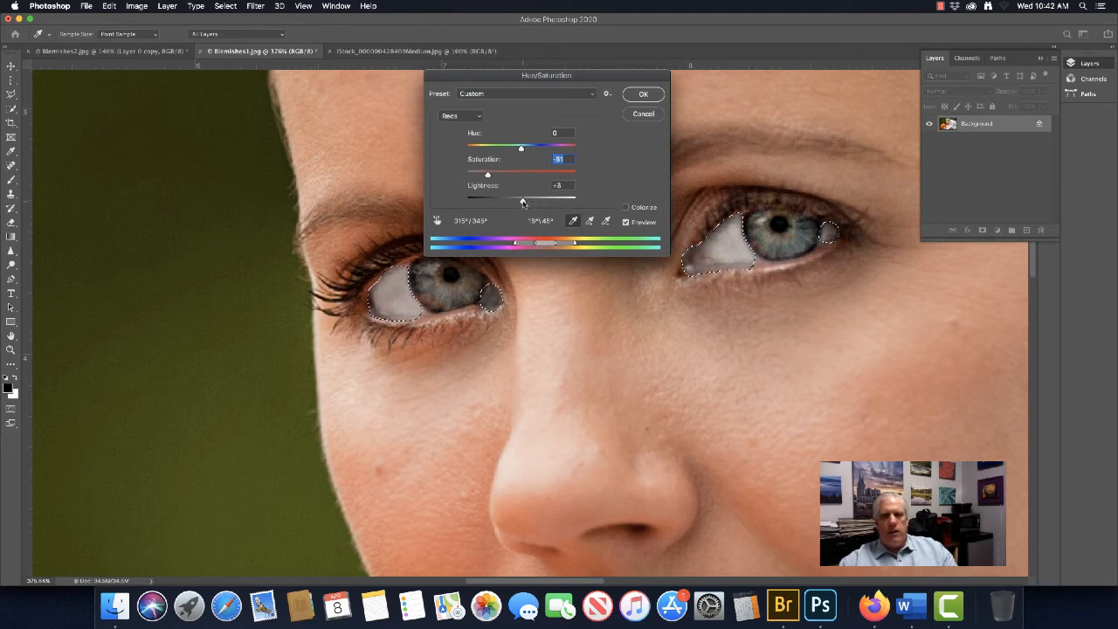
drag(522, 203, 521, 201)
click(626, 222)
click(626, 223)
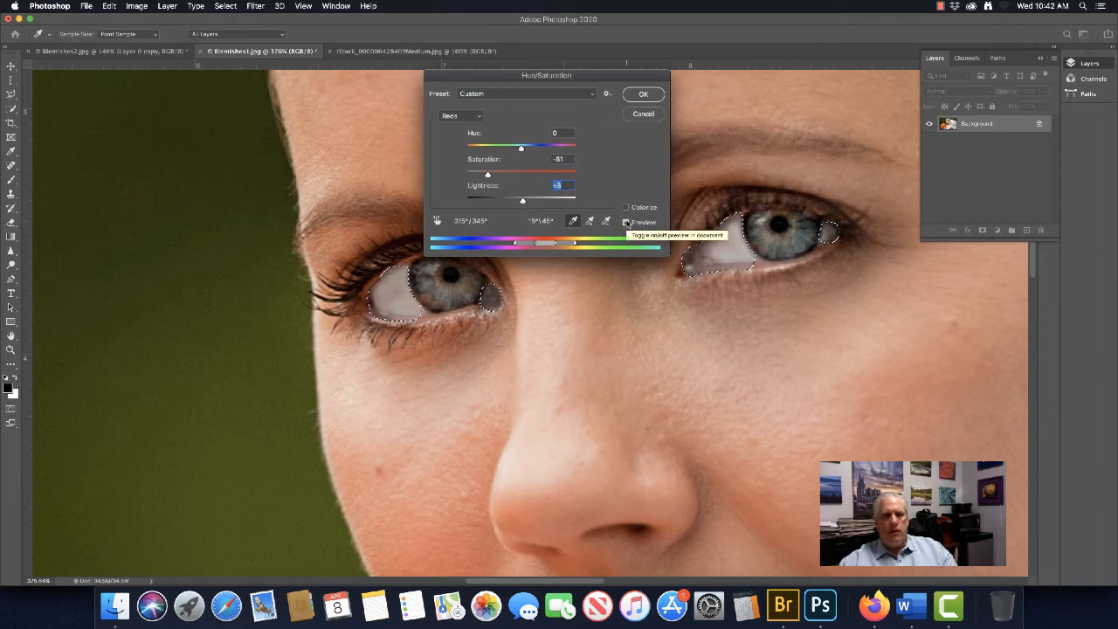
click(646, 96)
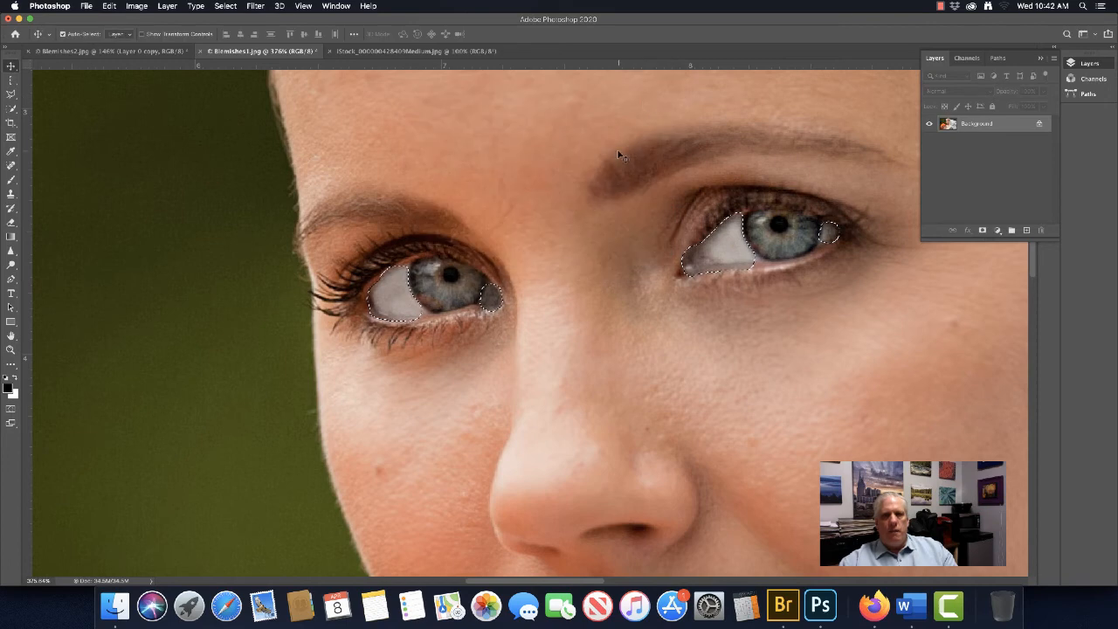
key(super+d)
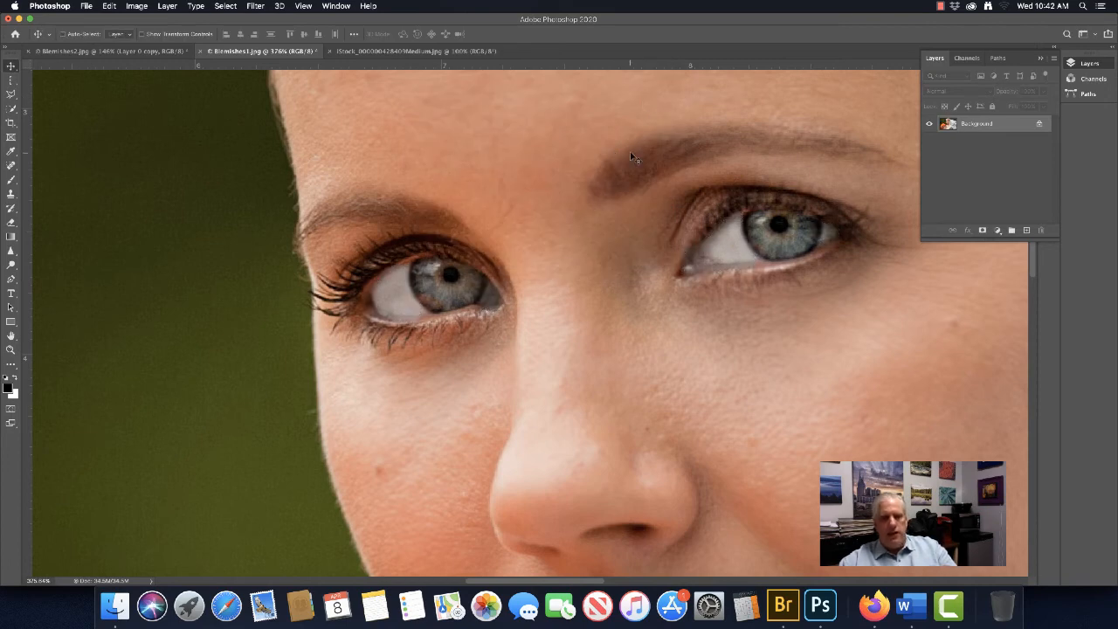
Look at the Dodge and Sharpen tool groups and choose the Sharpen tool.
scroll(690, 197, down, 3)
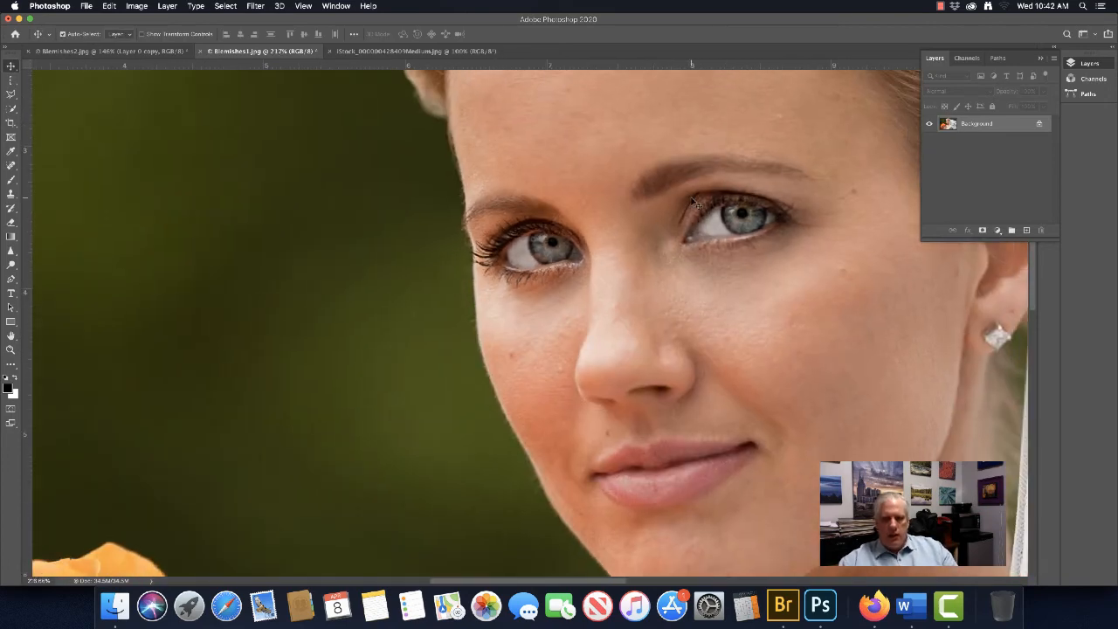
scroll(690, 197, down, 1)
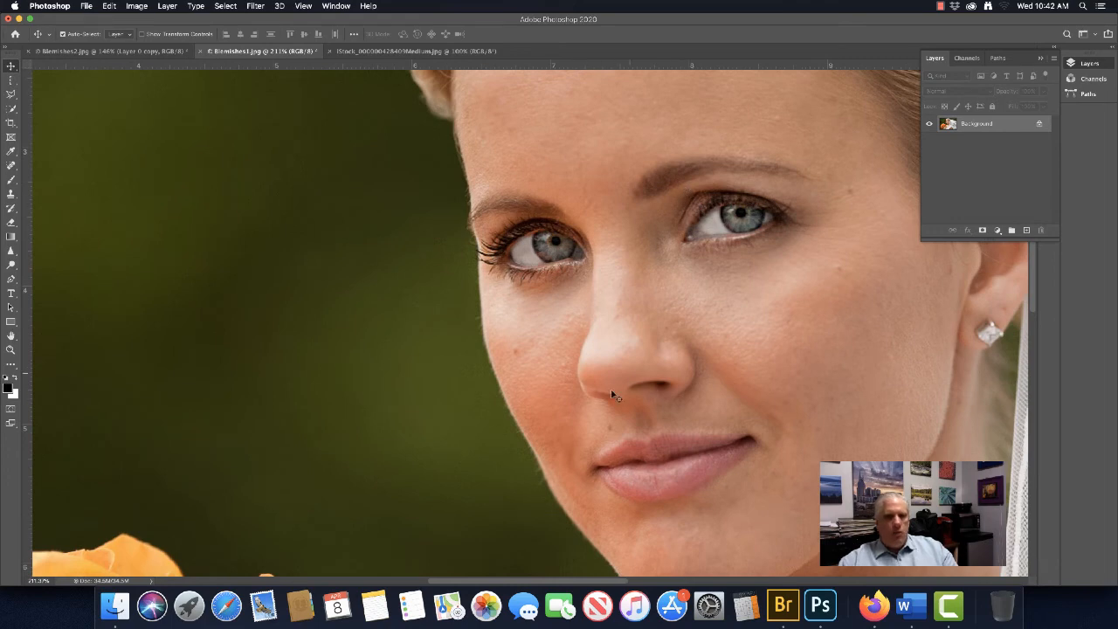
click(11, 264)
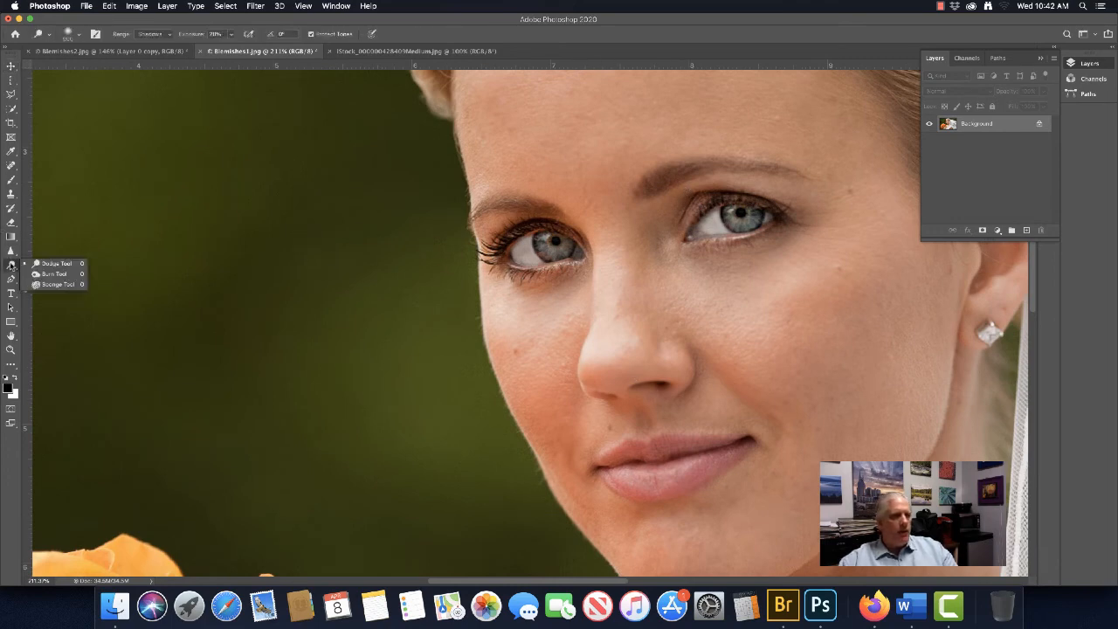
click(11, 251)
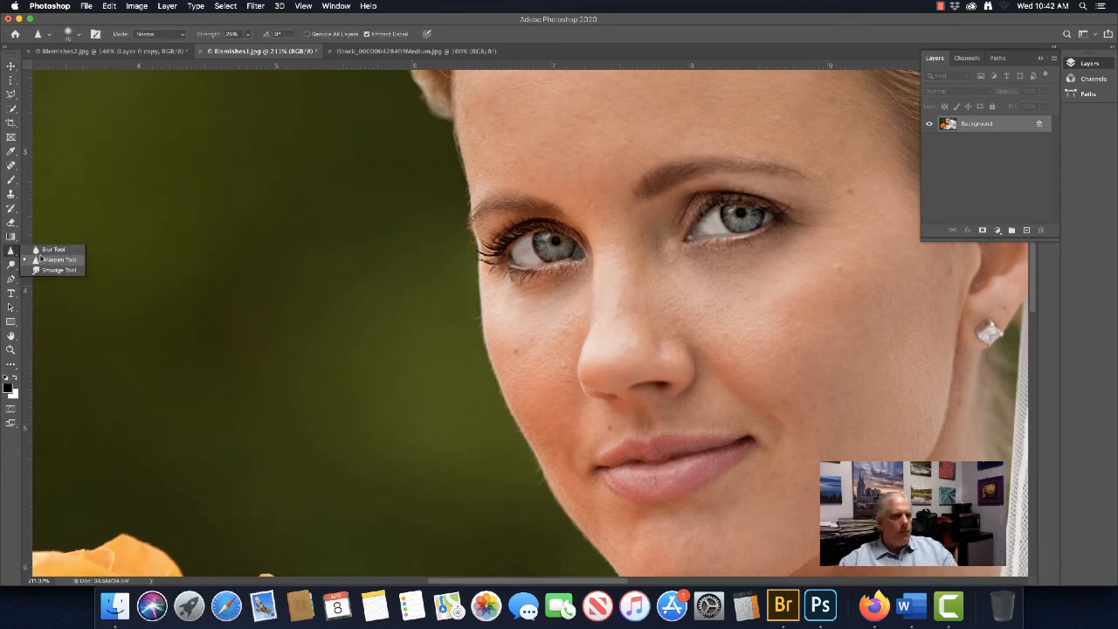
click(51, 260)
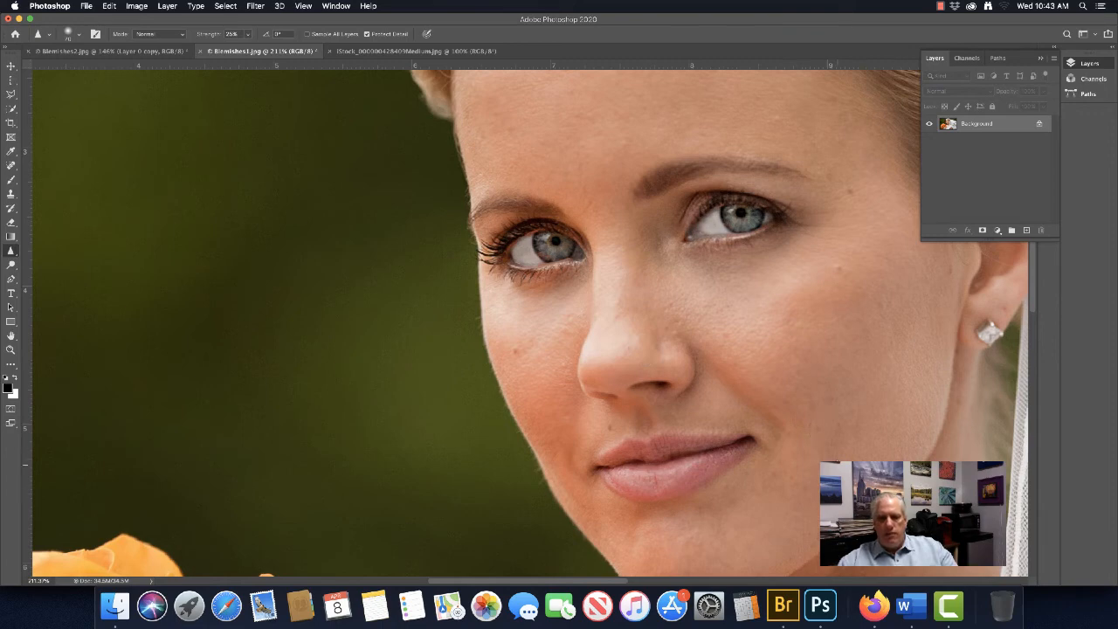
drag(811, 457, 696, 361)
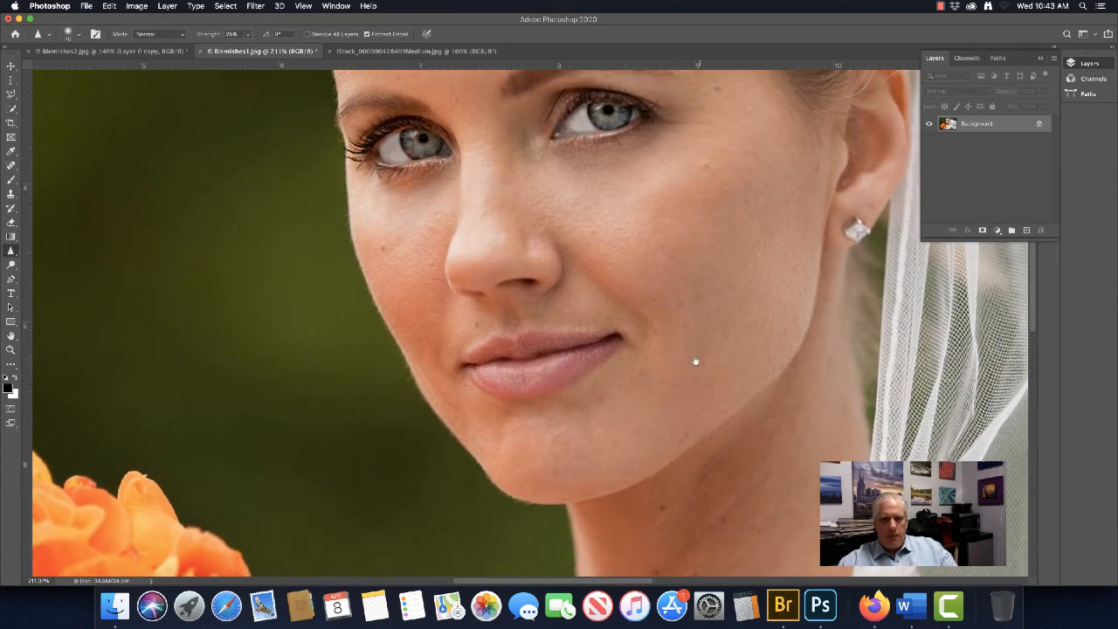
Reapply the Unsharp Mask filter with its last settings to the bride's whole portrait.
click(11, 66)
scroll(445, 291, down, 5)
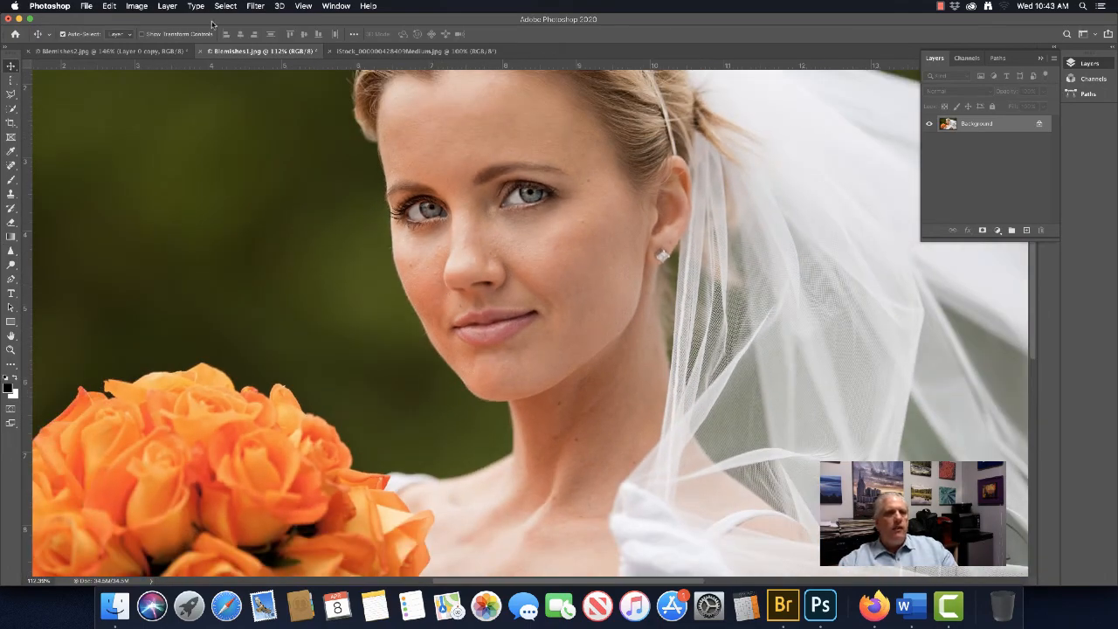
click(258, 6)
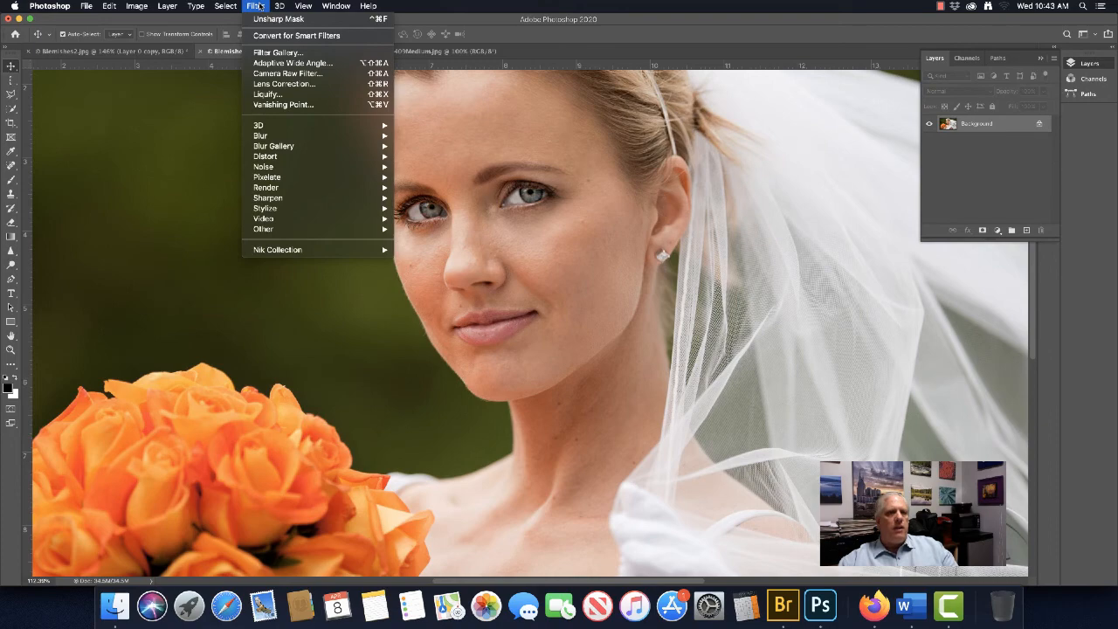
click(261, 21)
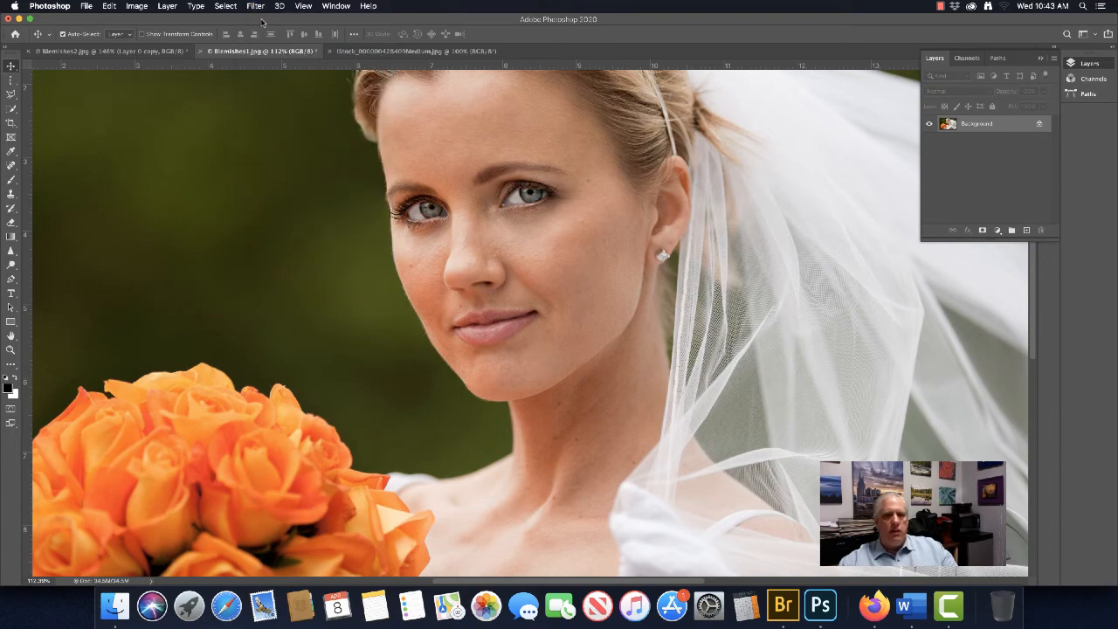
Compare the bride's portrait in its original Open history state with the final Unsharp Mask state, ending on Unsharp Mask.
scroll(501, 203, up, 3)
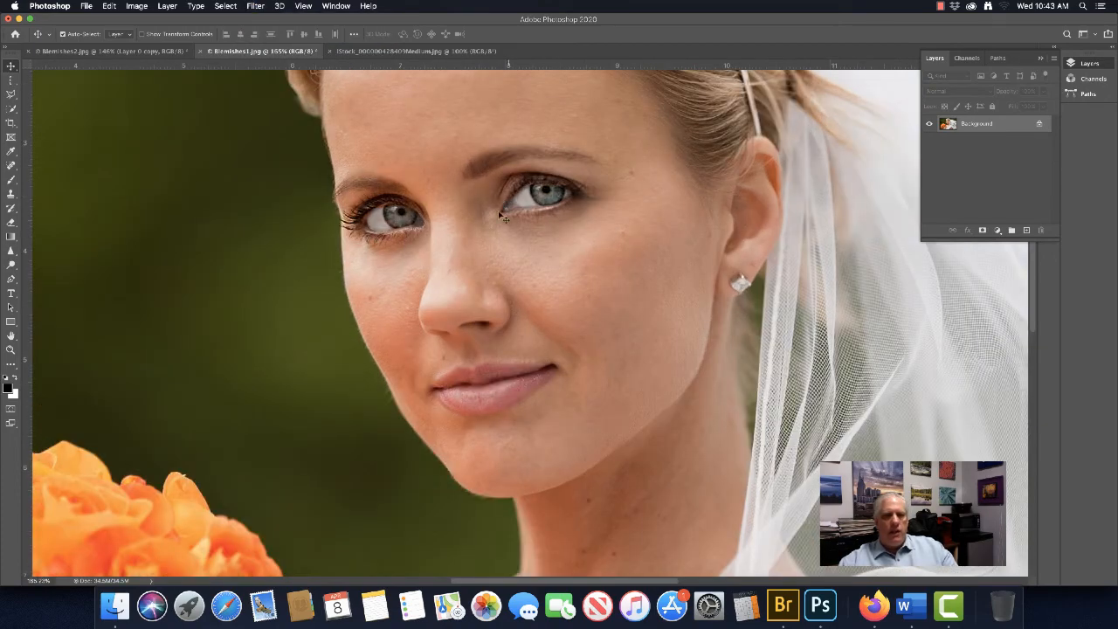
drag(542, 248, 561, 320)
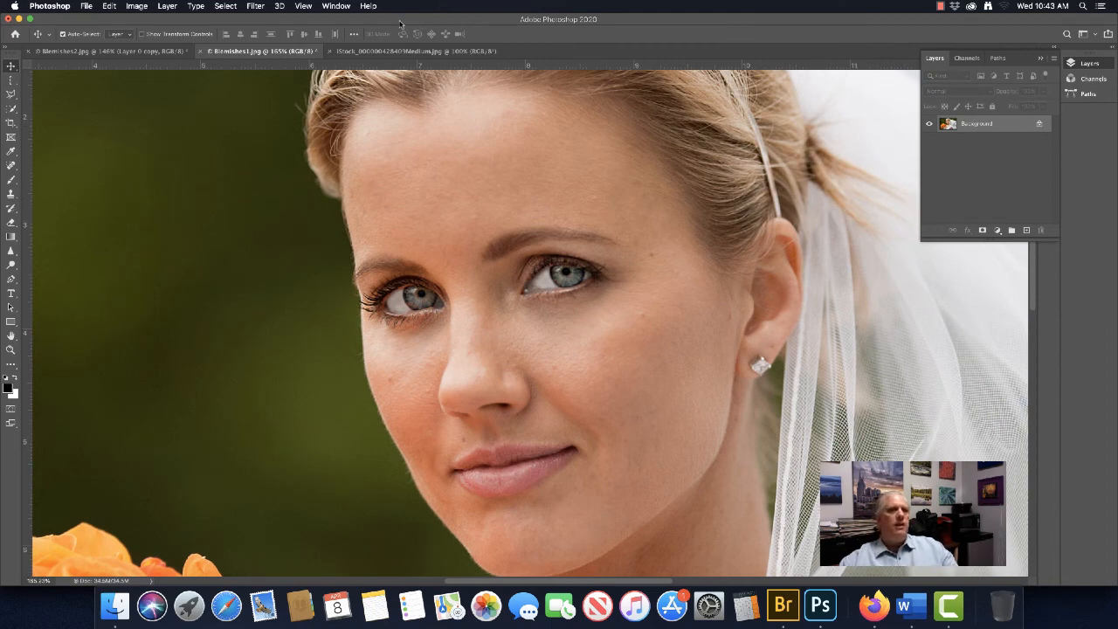
click(337, 7)
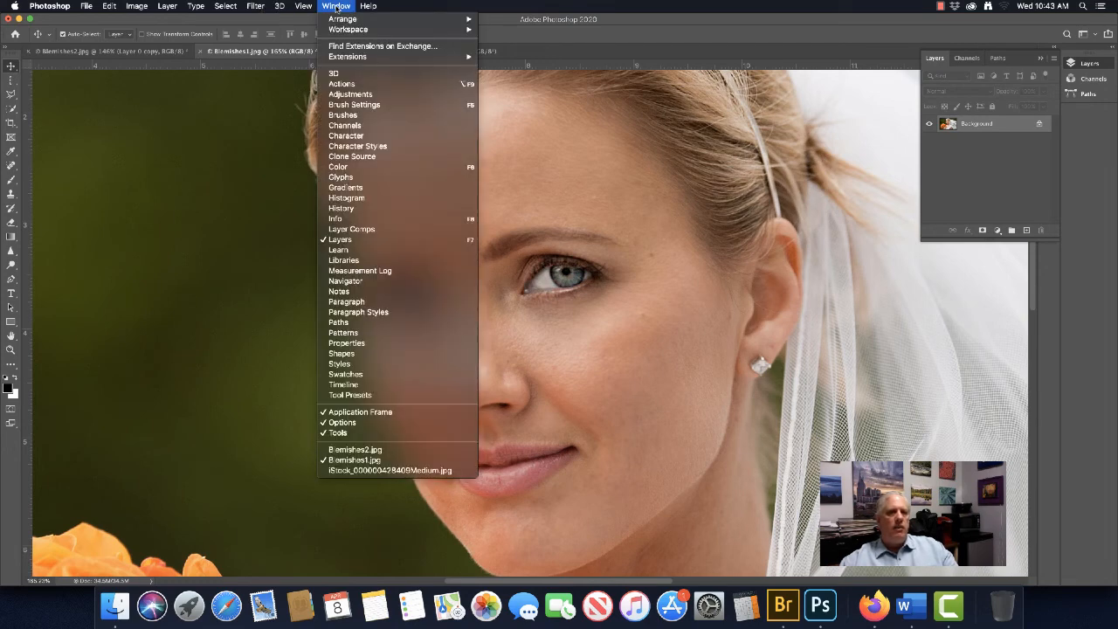
click(341, 208)
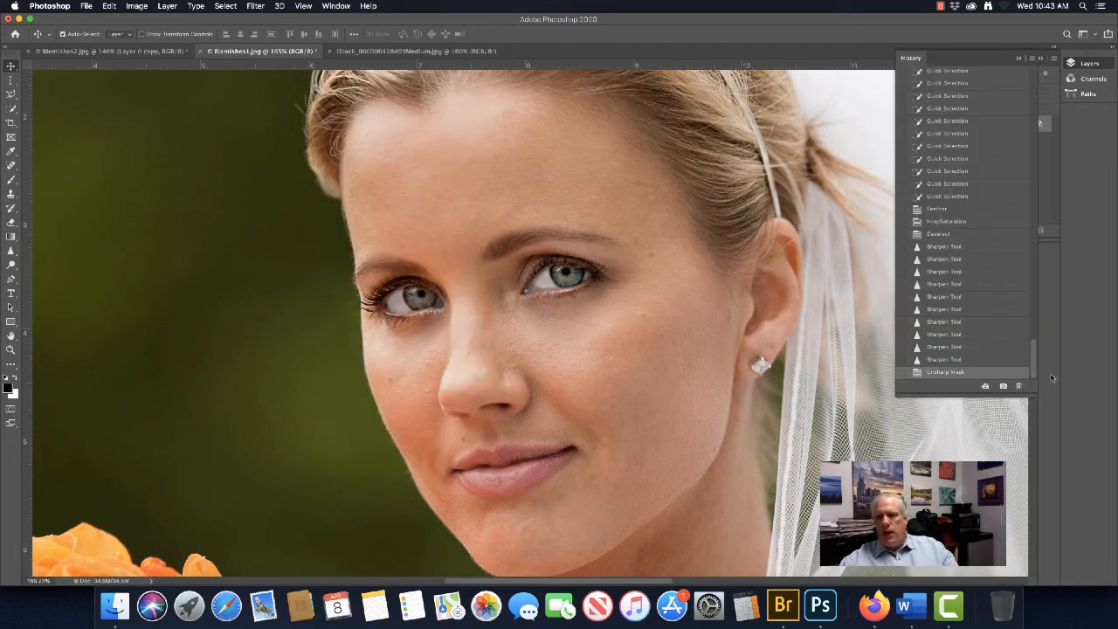
drag(1034, 363, 1037, 64)
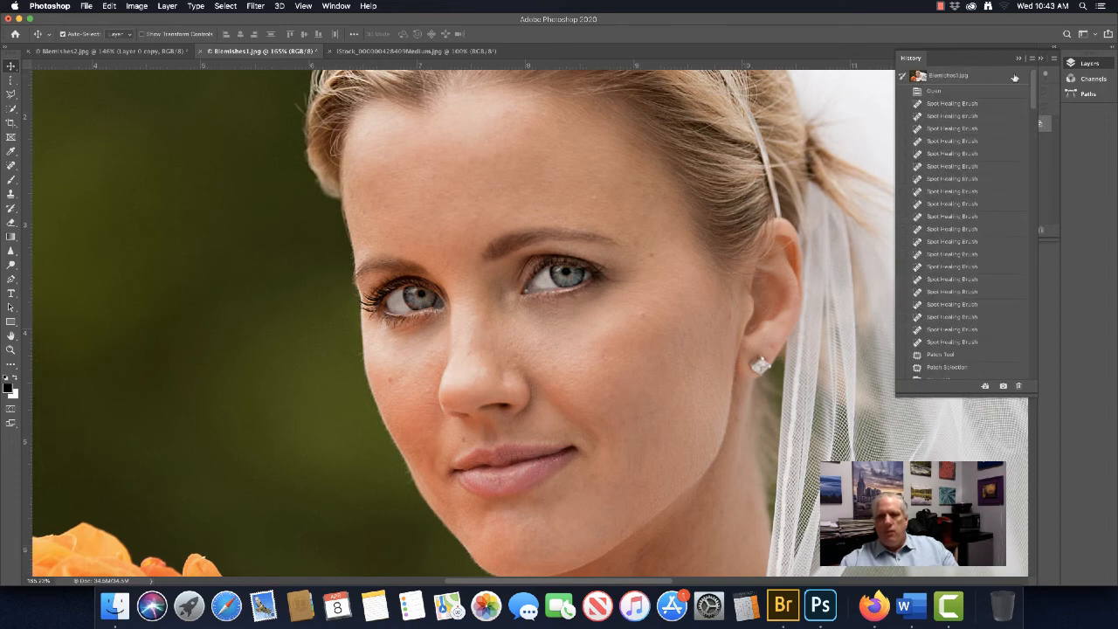
click(934, 93)
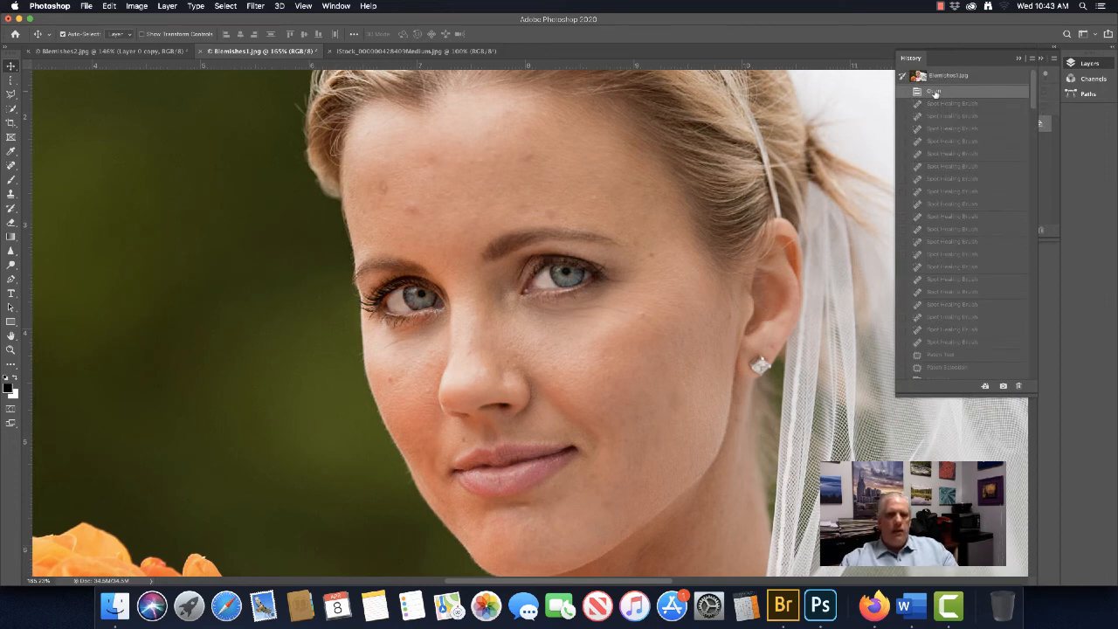
drag(1034, 92, 1041, 404)
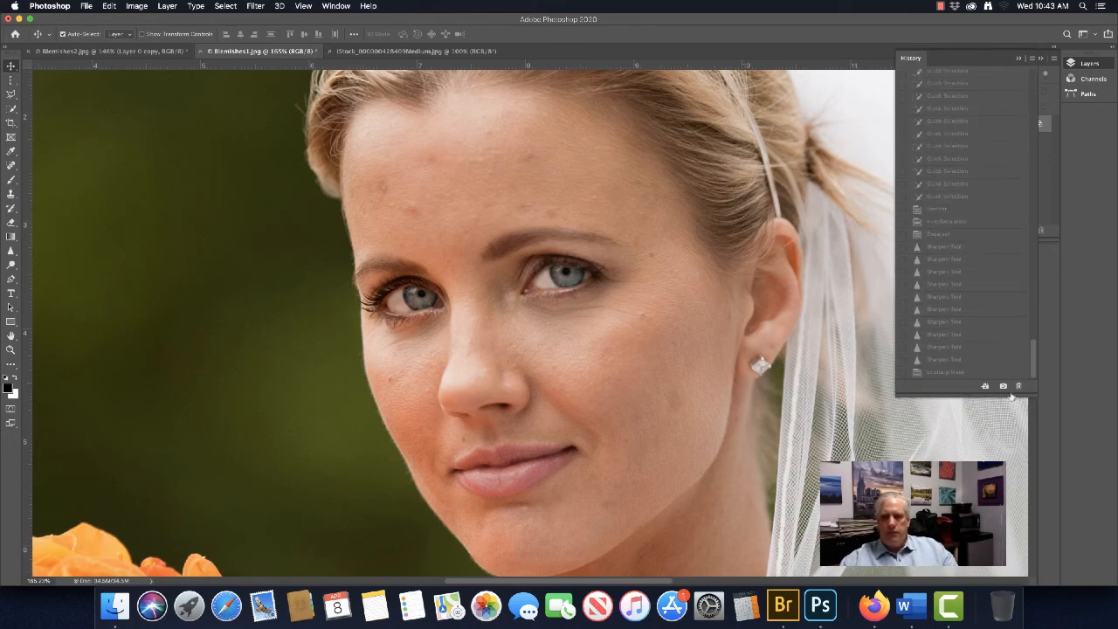
click(944, 373)
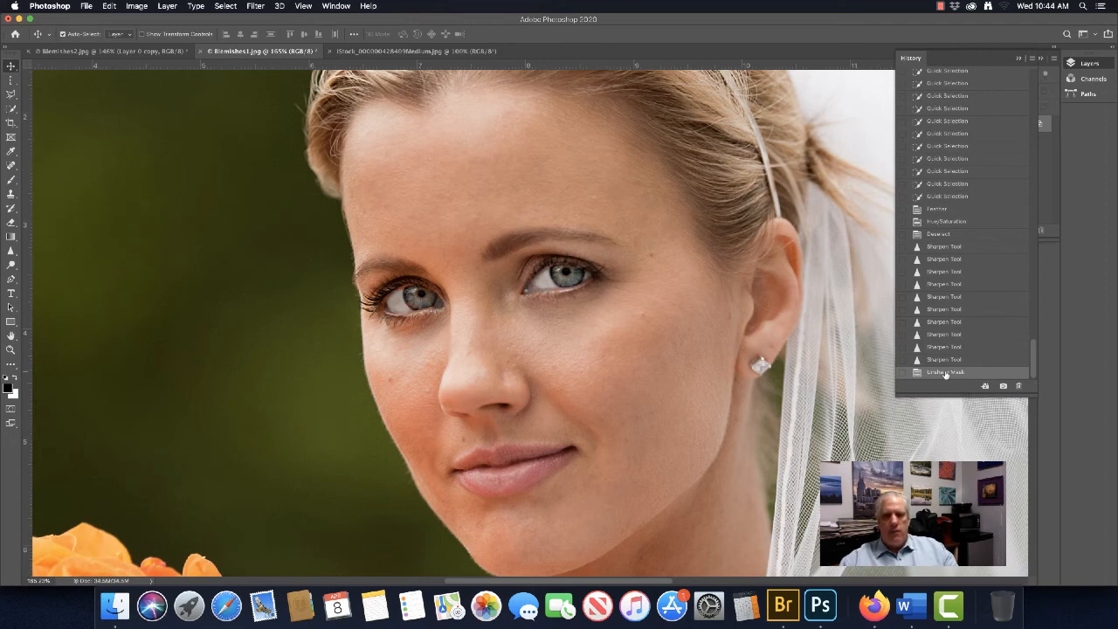
click(913, 58)
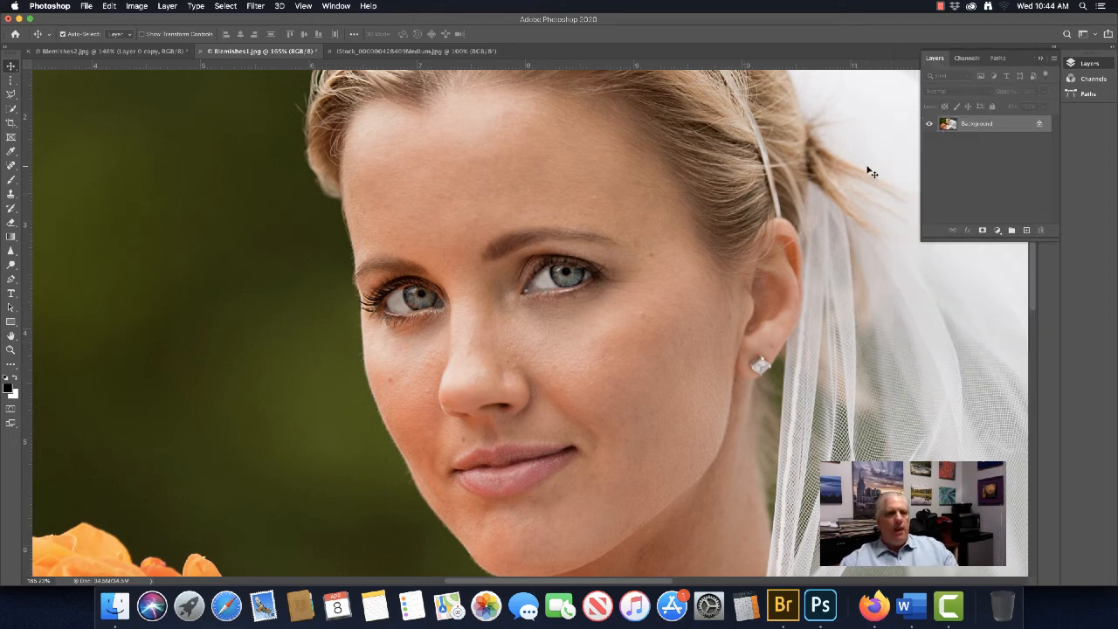
click(370, 54)
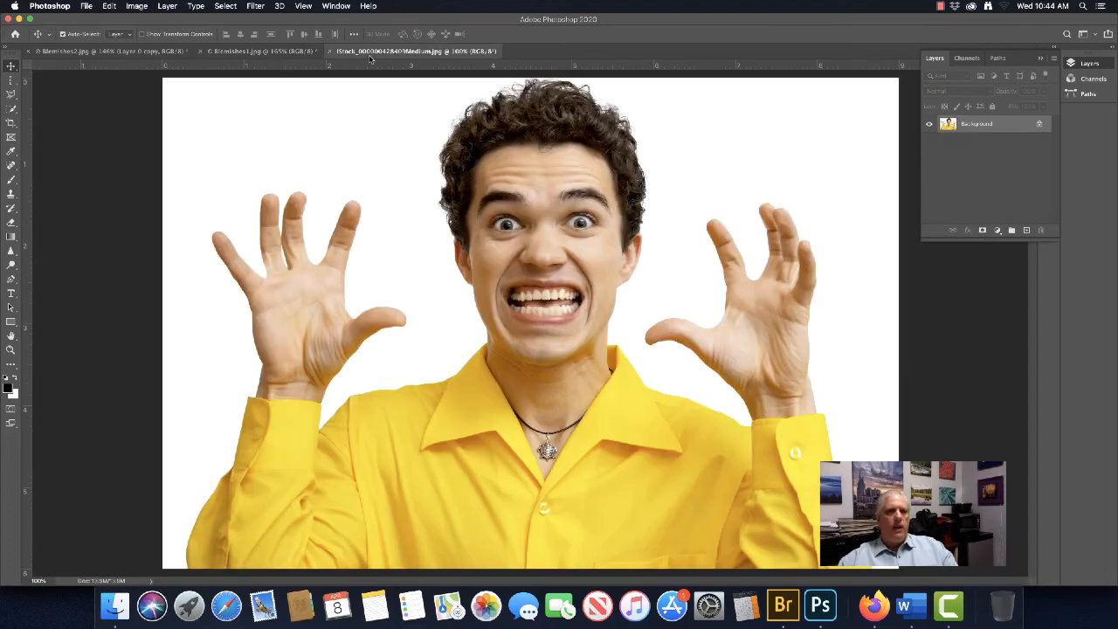
scroll(573, 288, up, 5)
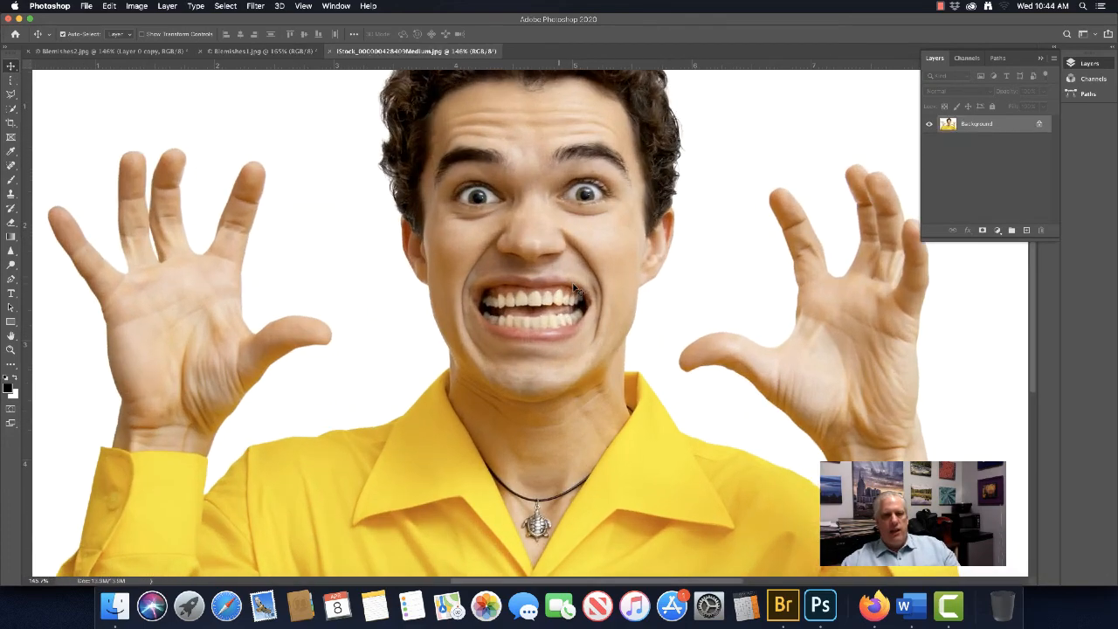
scroll(555, 272, up, 4)
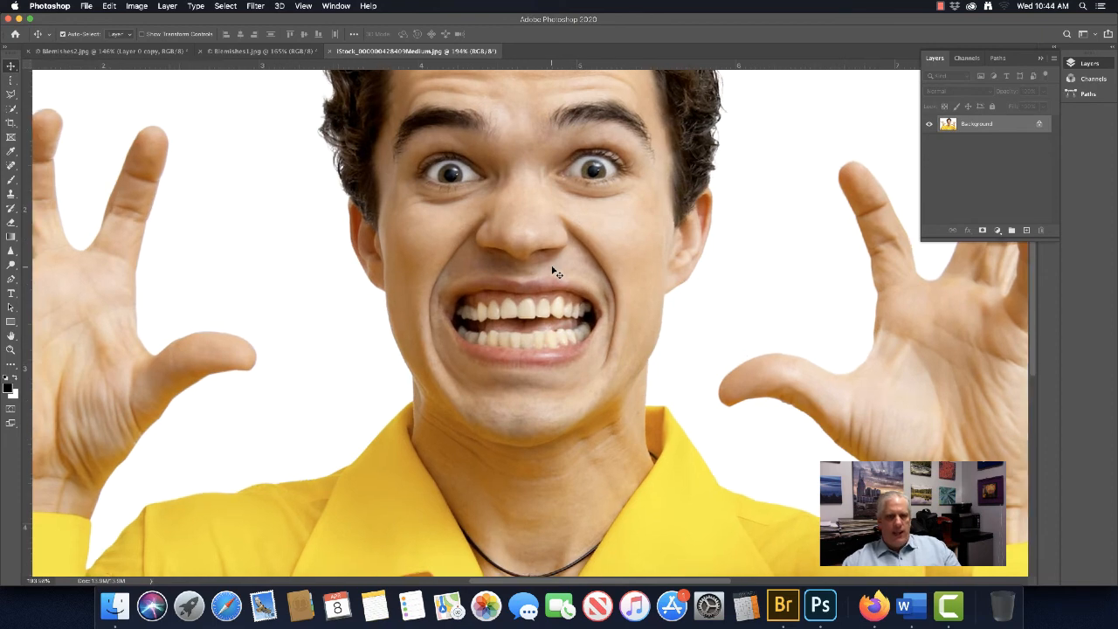
scroll(552, 271, up, 4)
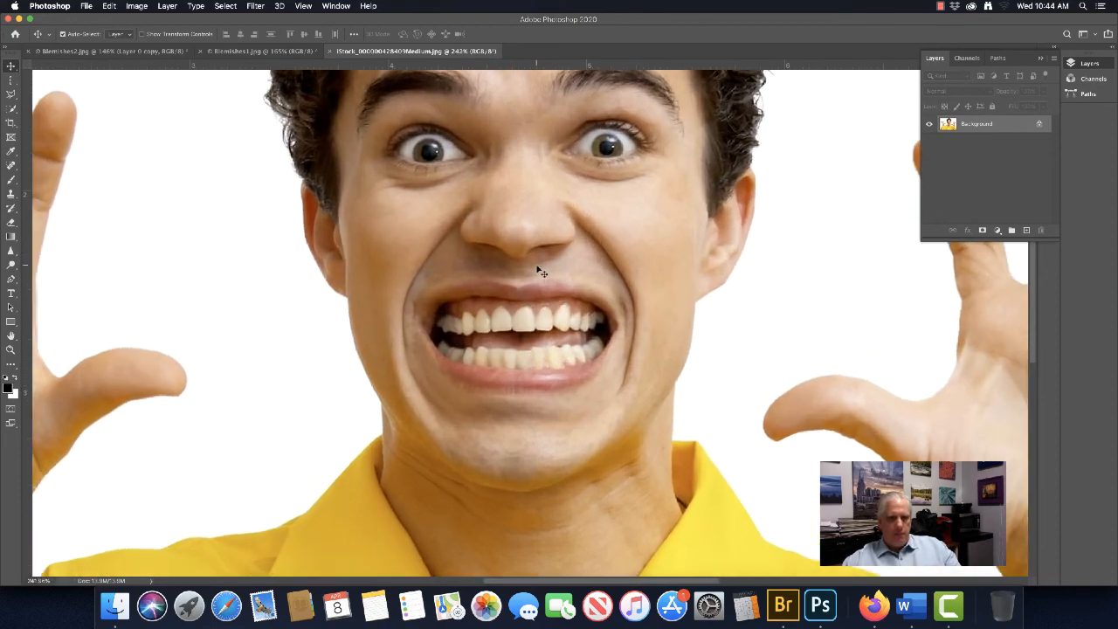
scroll(538, 271, up, 4)
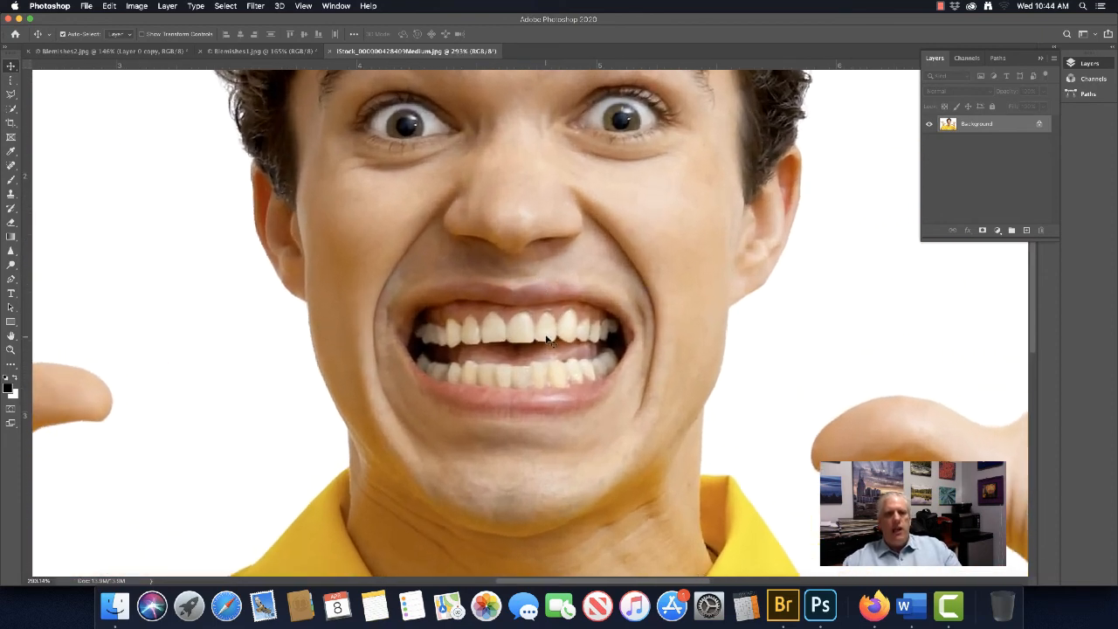
drag(539, 350, 536, 300)
scroll(537, 302, up, 1)
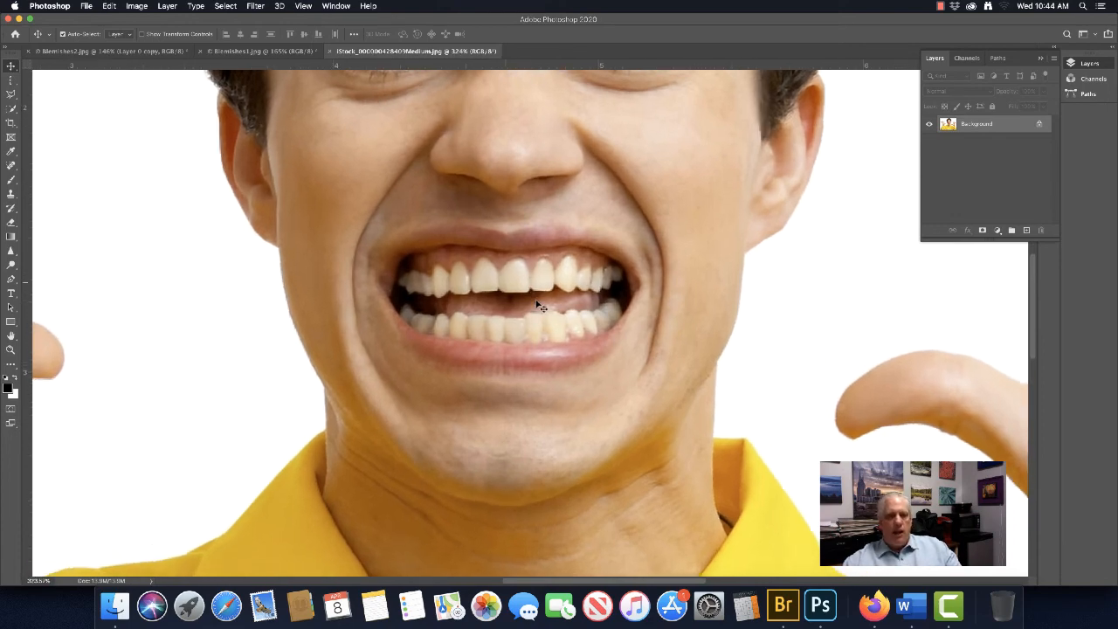
scroll(538, 305, up, 2)
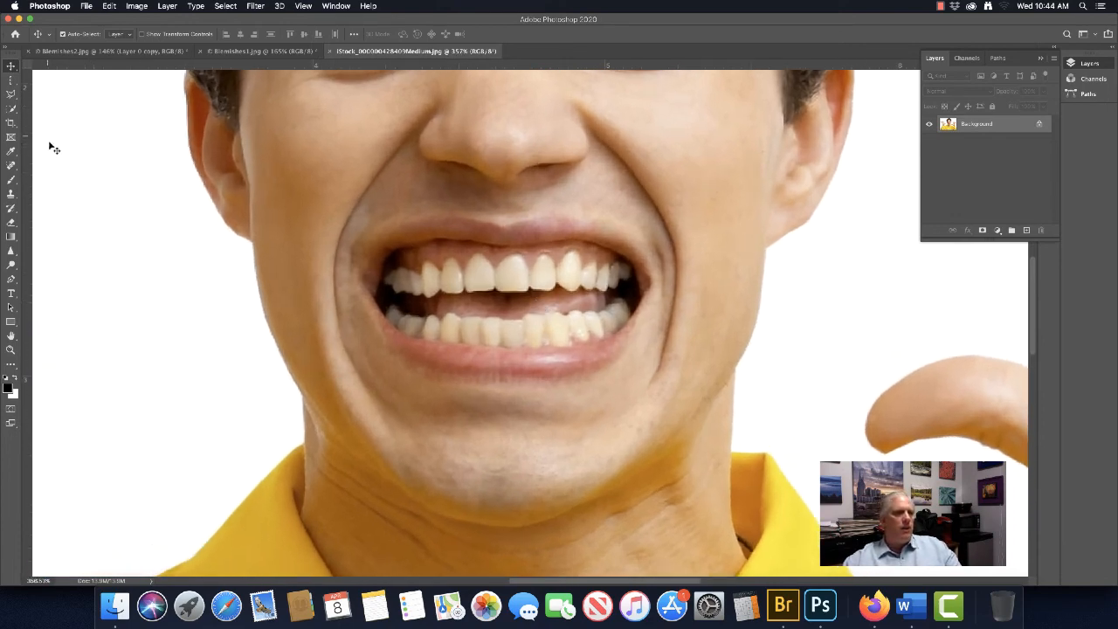
click(13, 110)
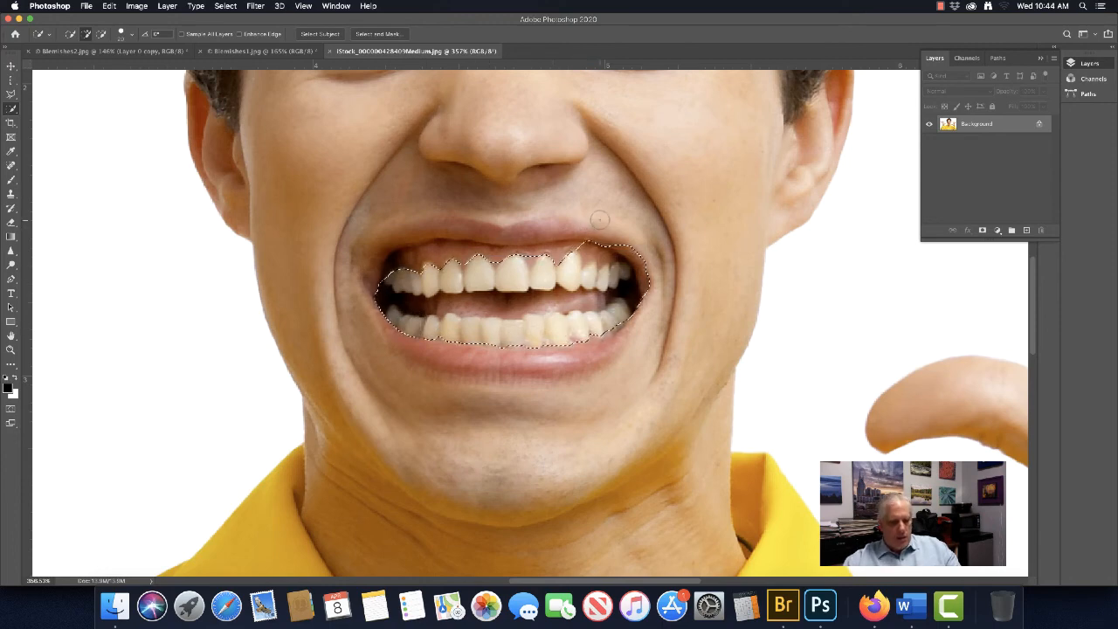
key(alt)
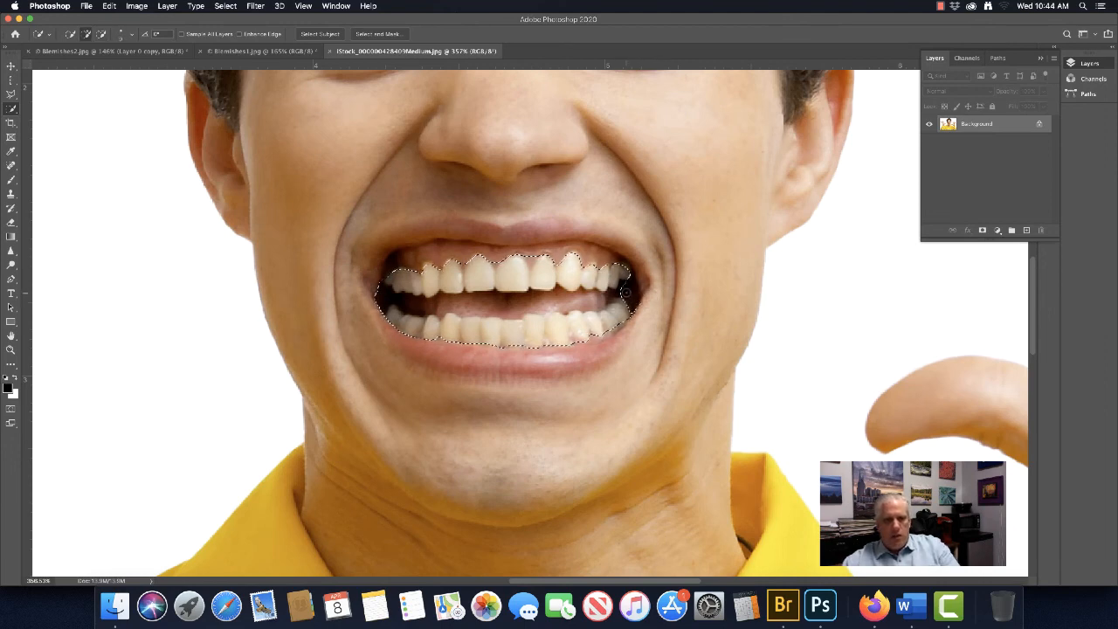
Subtract the dark gaps and tongue between the upper and lower teeth so that only the teeth stay selected.
key(alt)
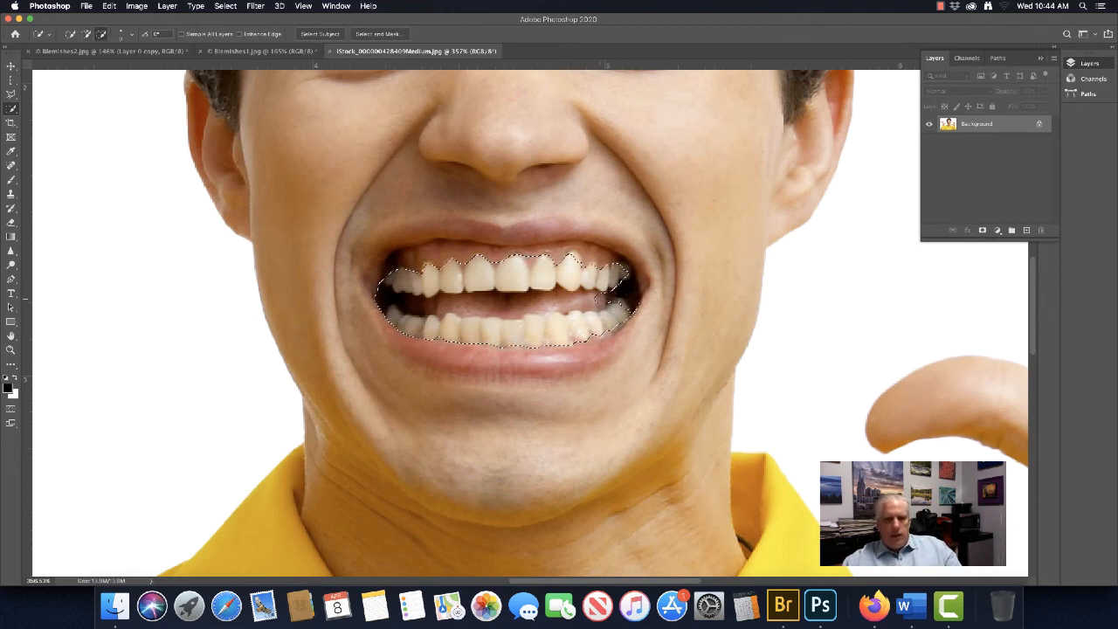
drag(552, 299, 542, 294)
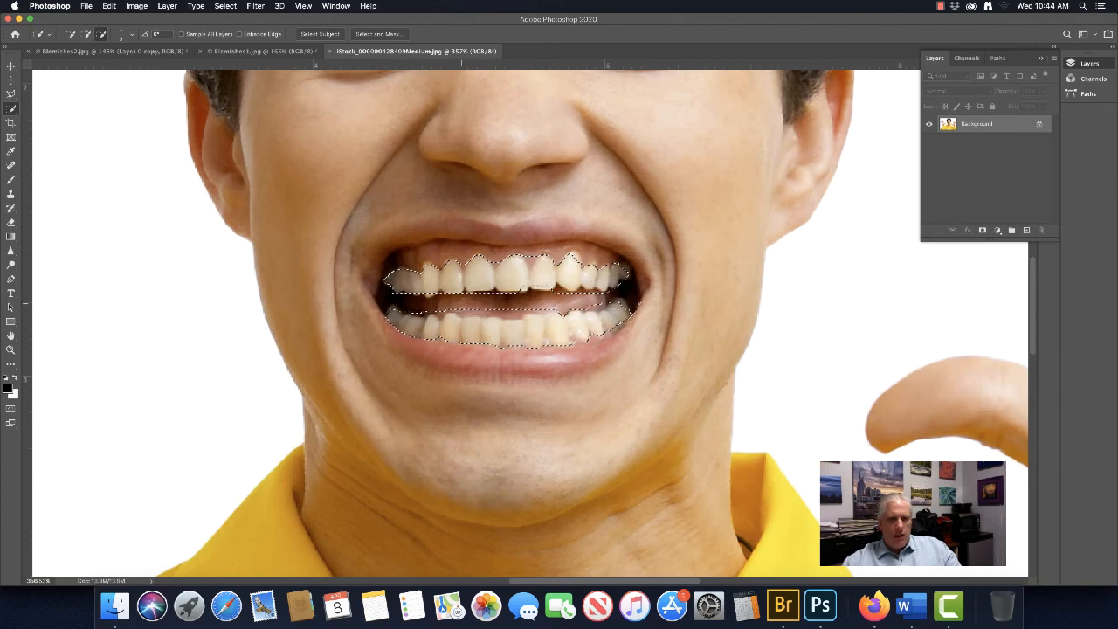
drag(513, 300, 506, 304)
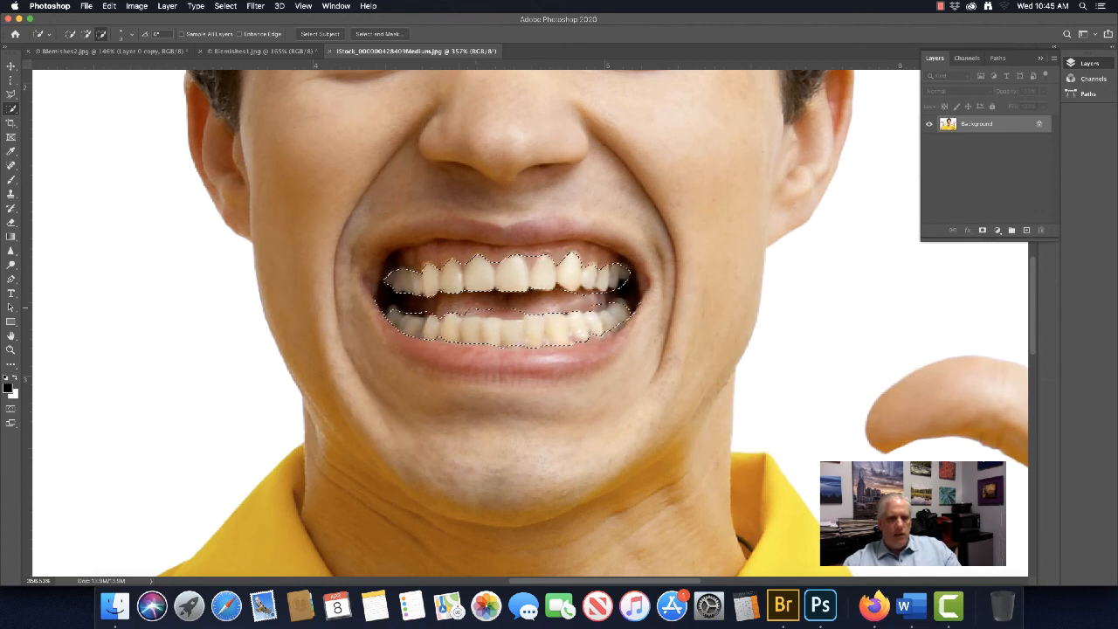
drag(511, 310, 472, 302)
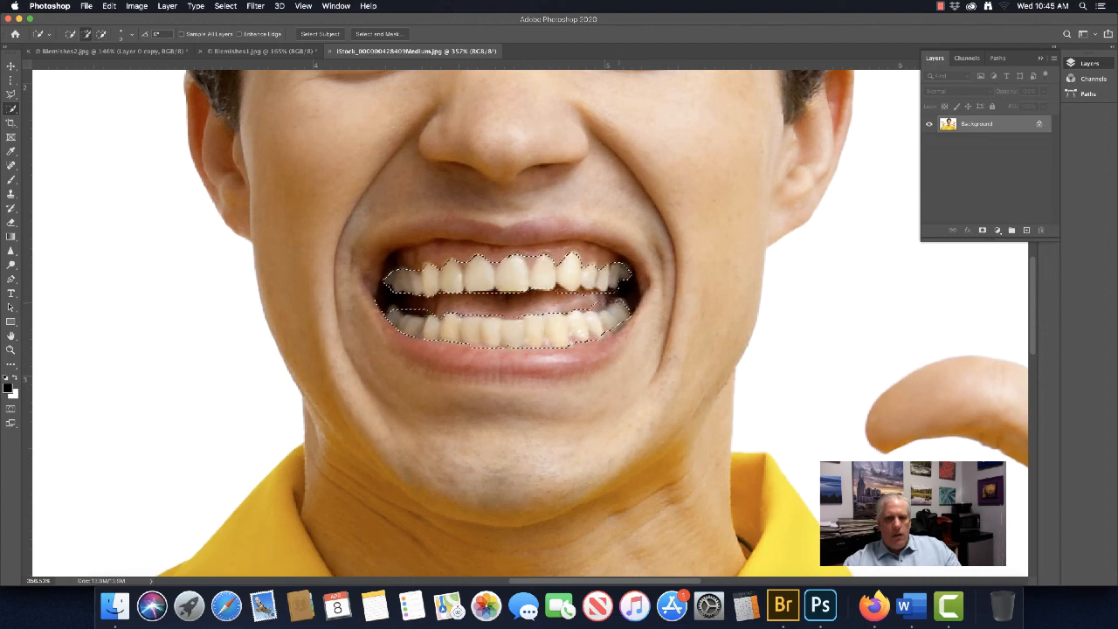
alt+click(593, 307)
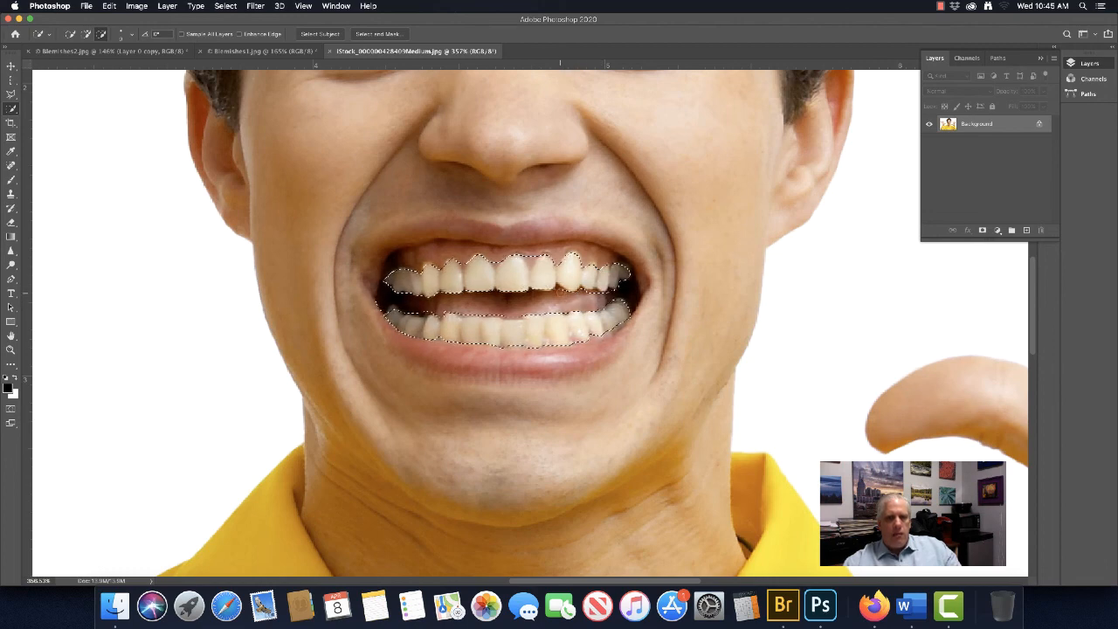
drag(558, 290, 566, 301)
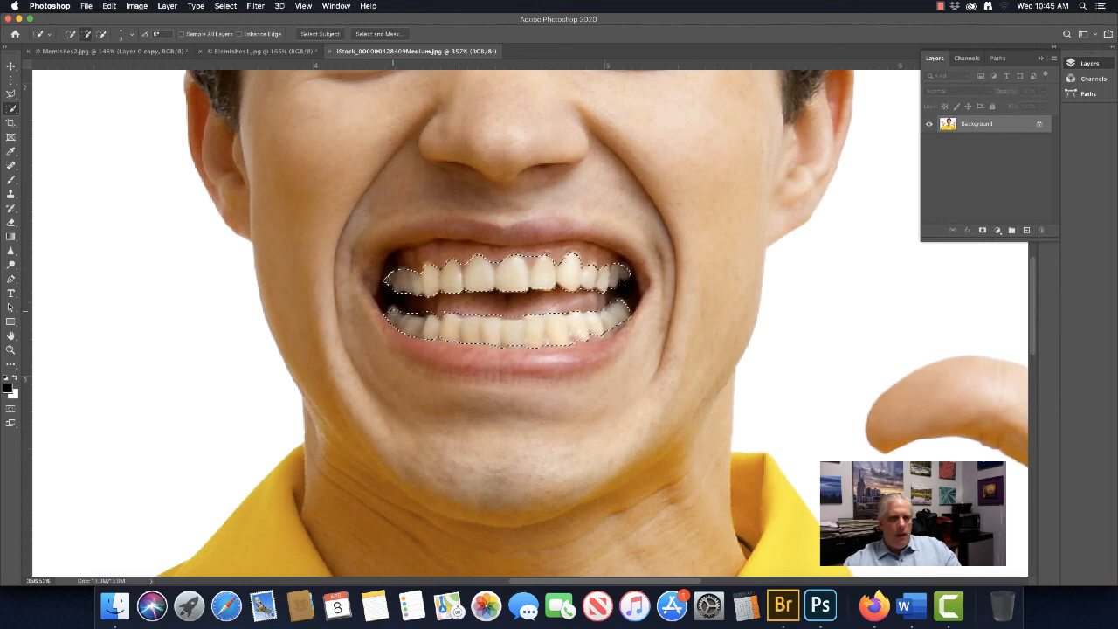
key(alt)
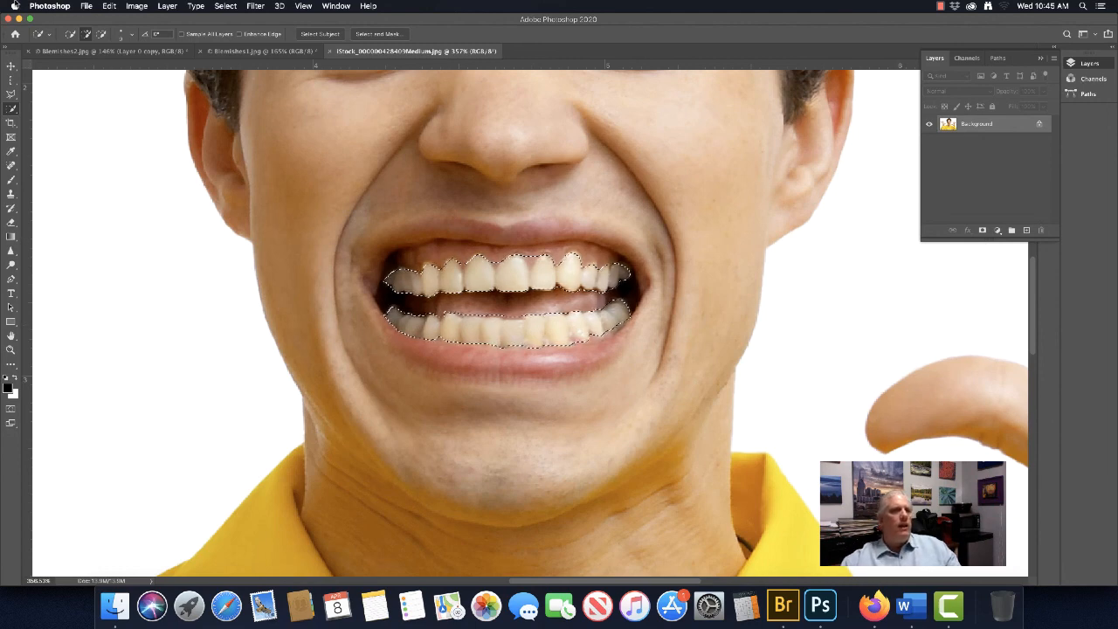
Feather the selection of the teeth by 1 pixel.
click(224, 6)
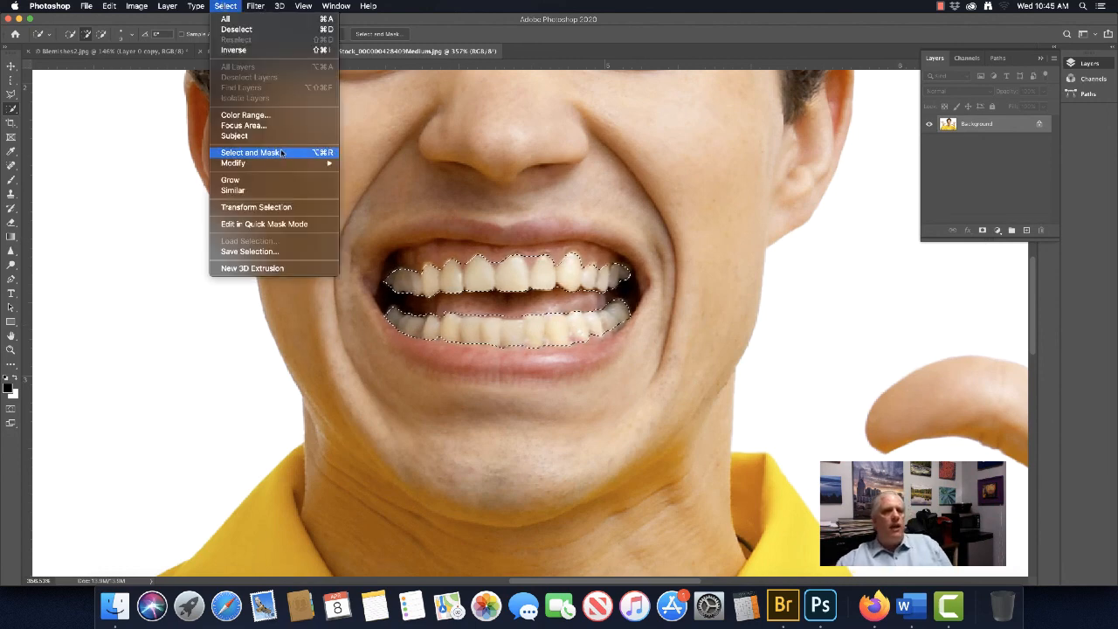
click(387, 206)
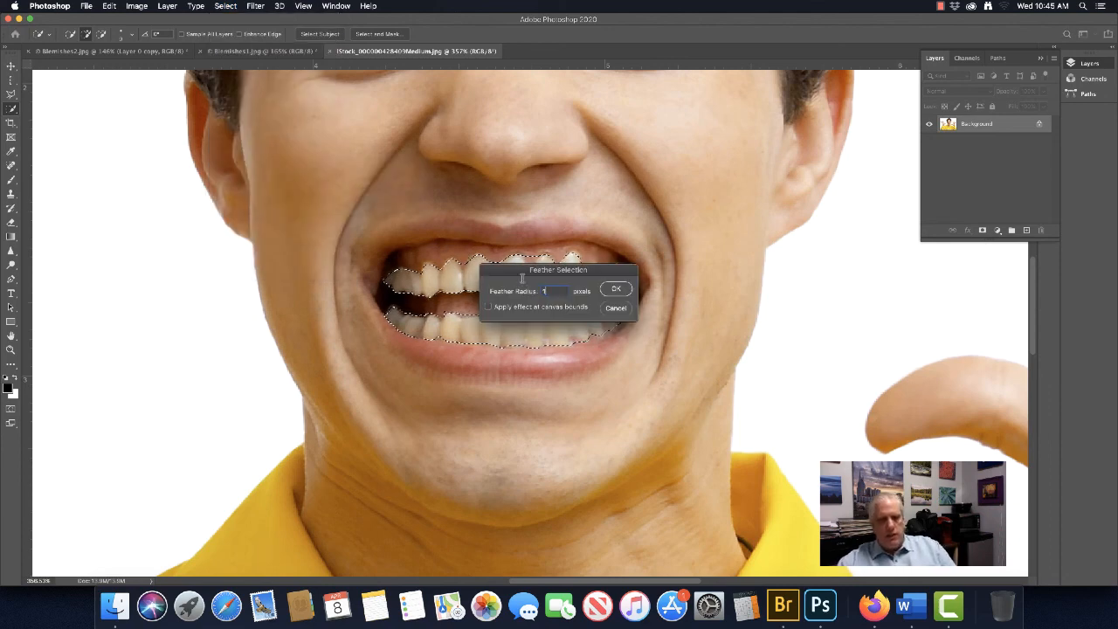
click(616, 289)
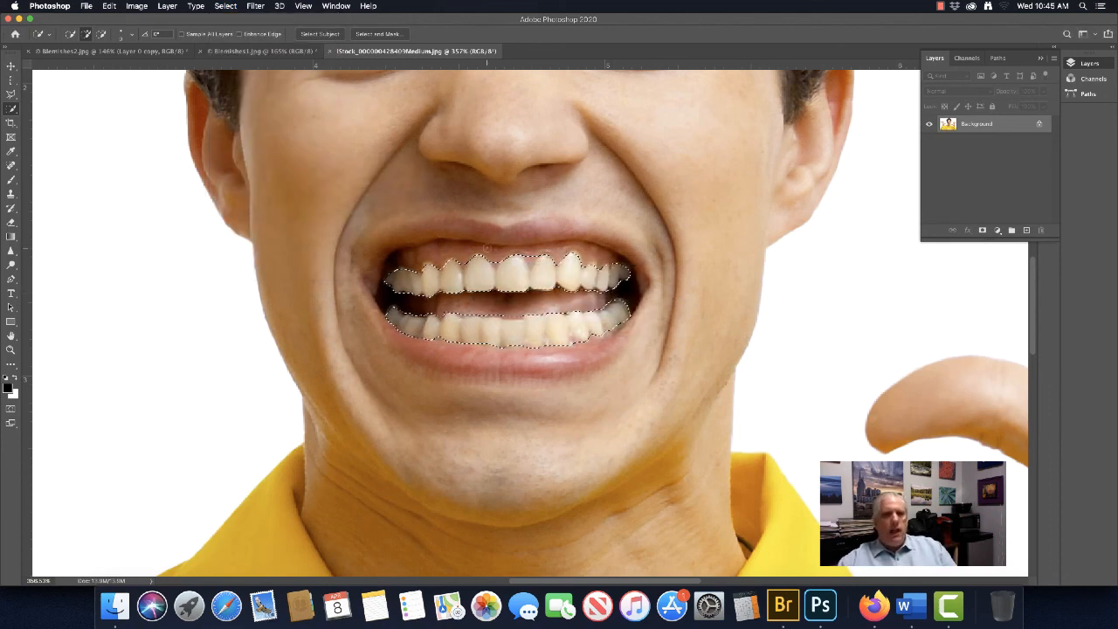
Whiten the selected teeth with Hue/Saturation on the Yellows, setting Saturation to about -70 and Lightness to about +46.
click(136, 6)
mouse_move(143, 35)
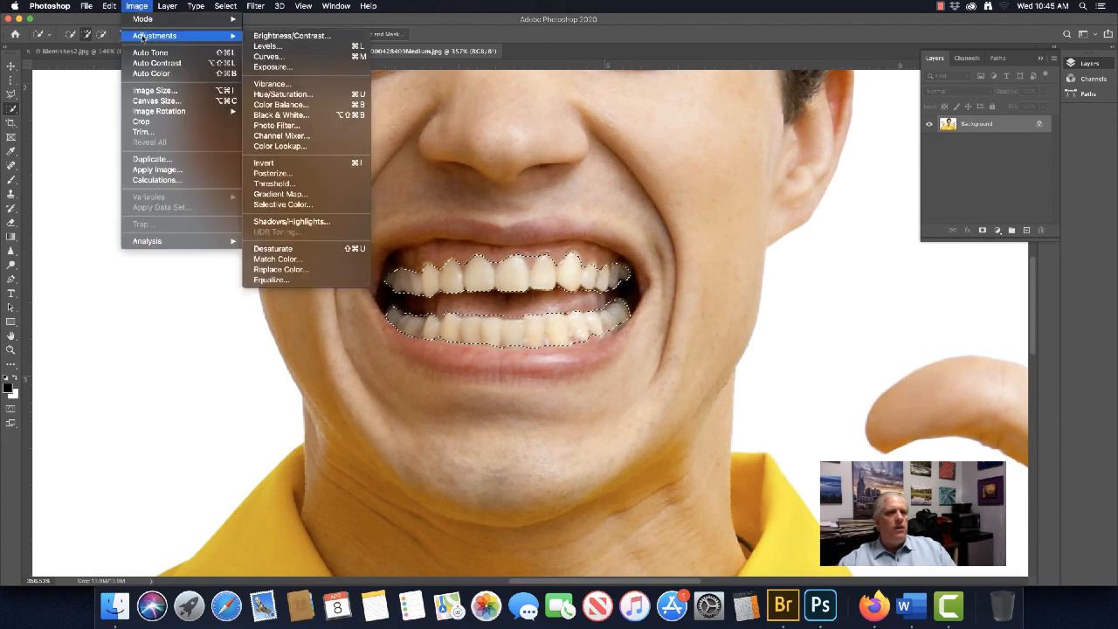
click(296, 94)
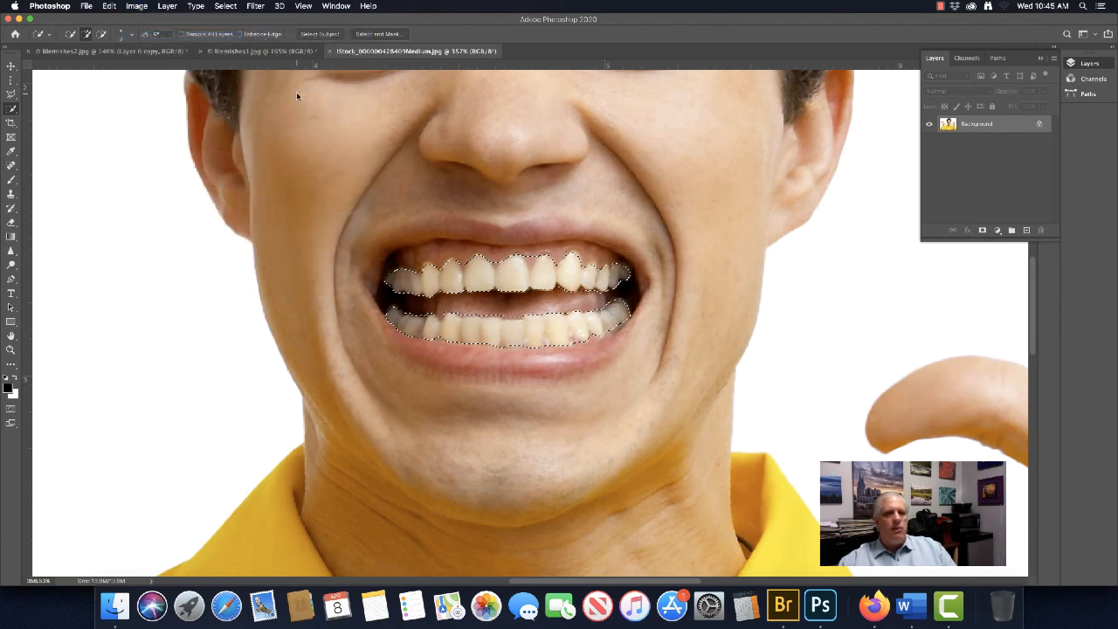
drag(502, 82, 148, 90)
click(128, 127)
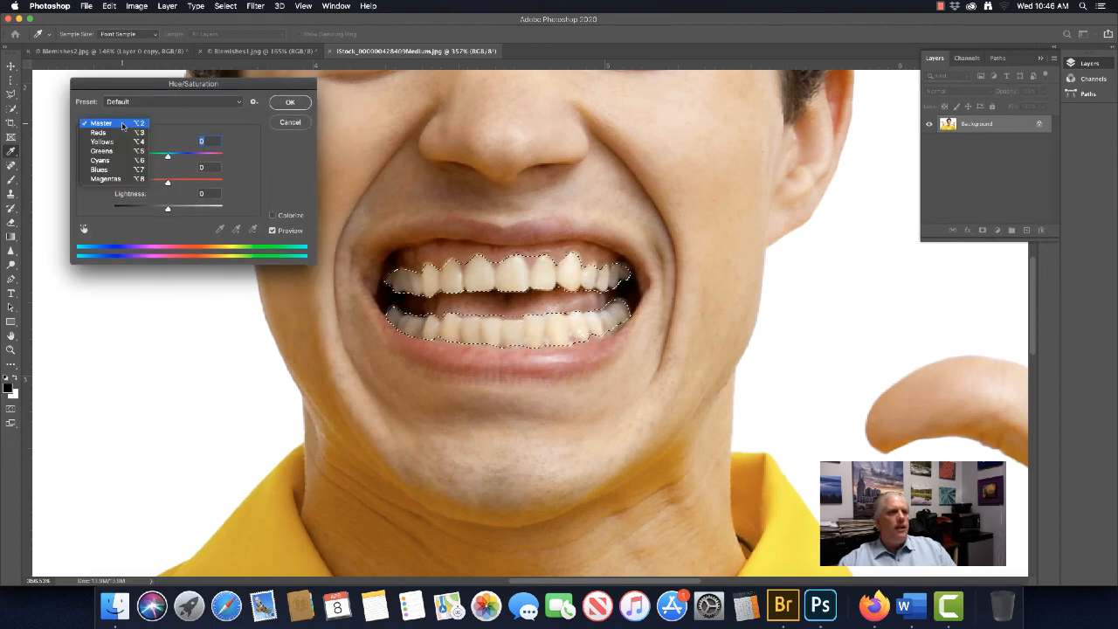
click(105, 141)
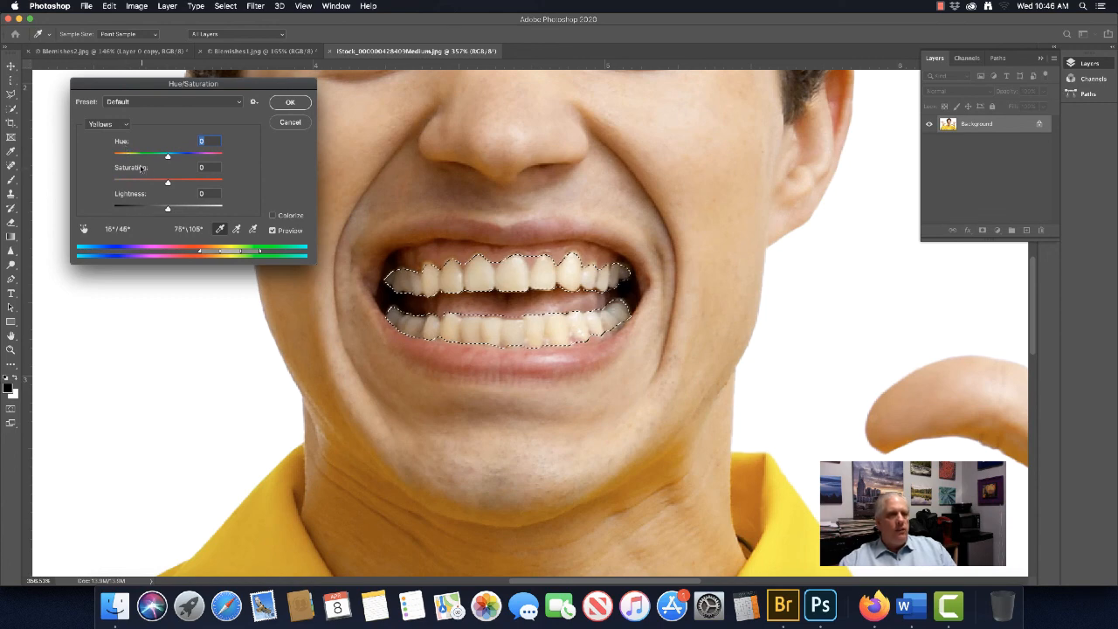
drag(169, 184, 193, 218)
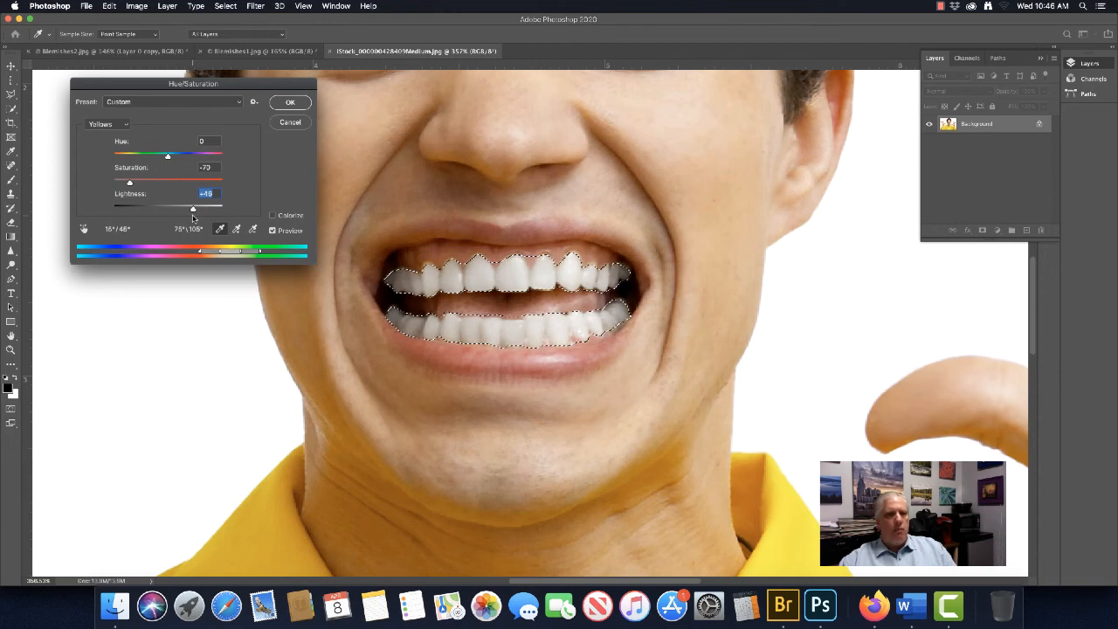
Check the whitening against the original with the preview off and on, then apply the adjustment and deselect the teeth.
click(273, 230)
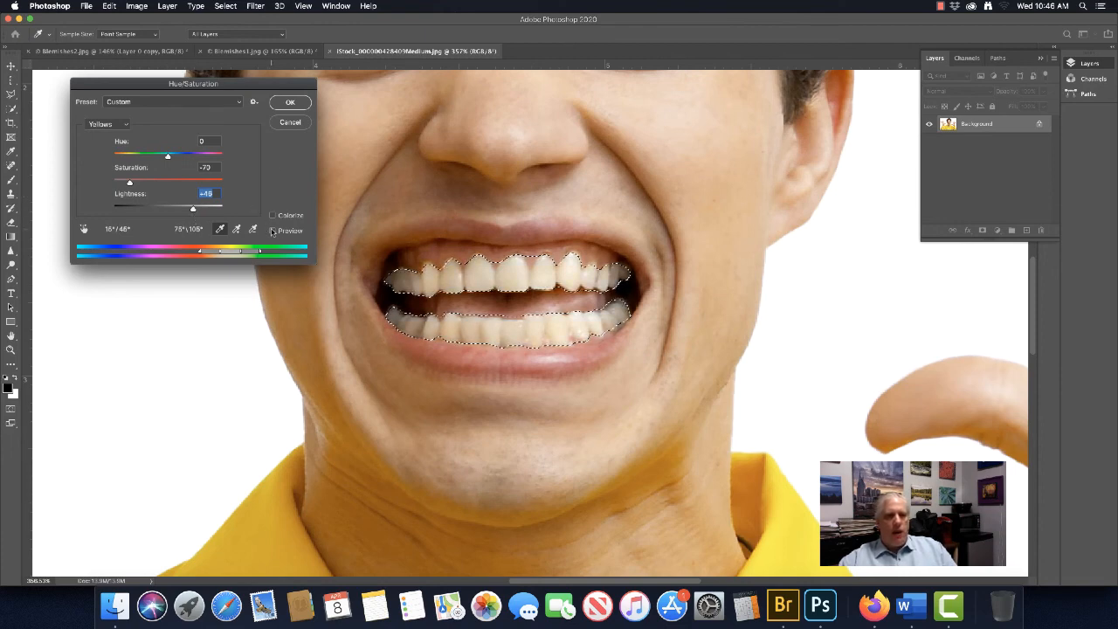
click(273, 231)
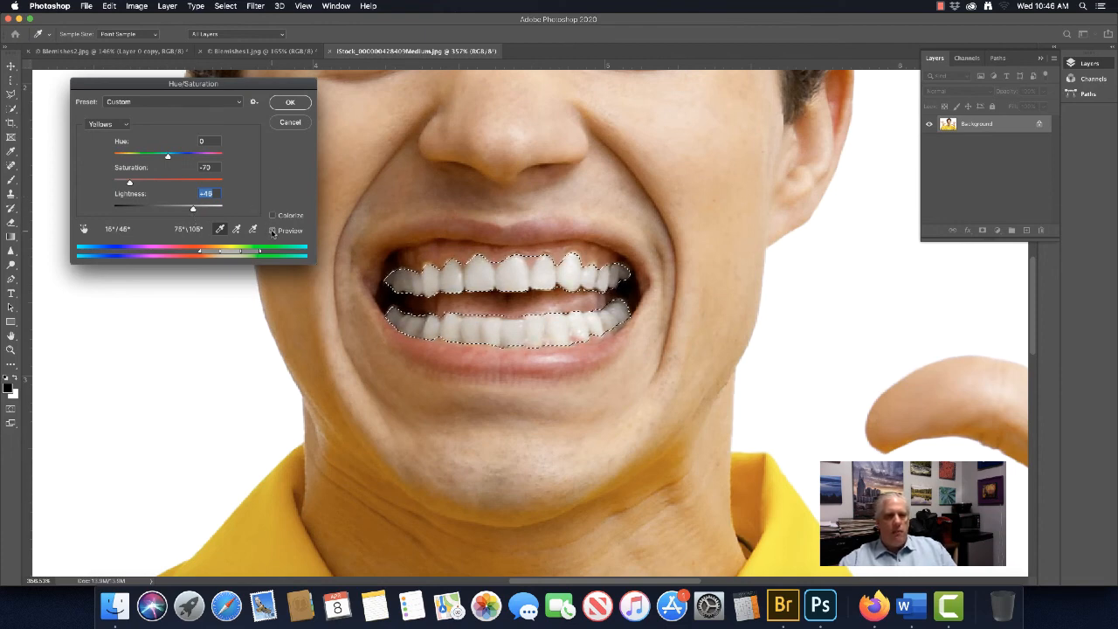
click(272, 231)
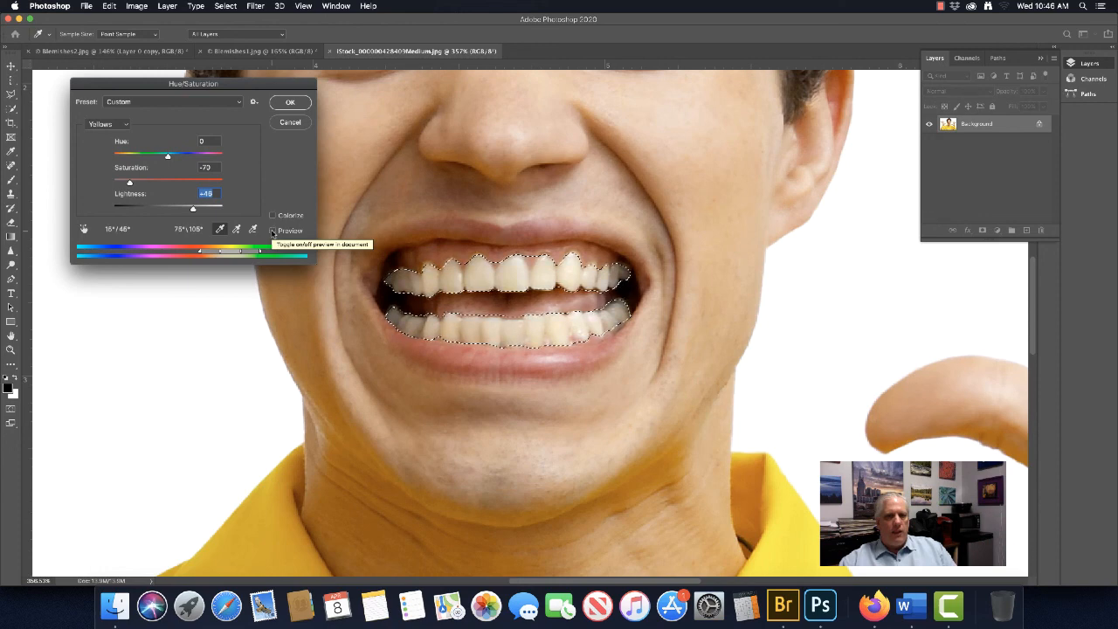
click(272, 232)
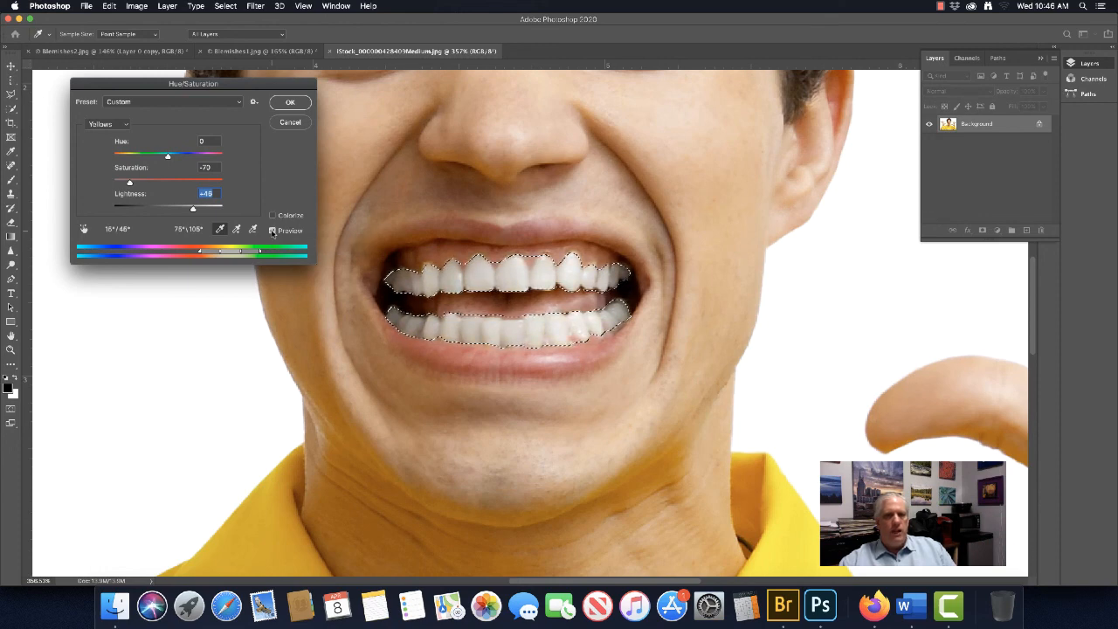
click(290, 102)
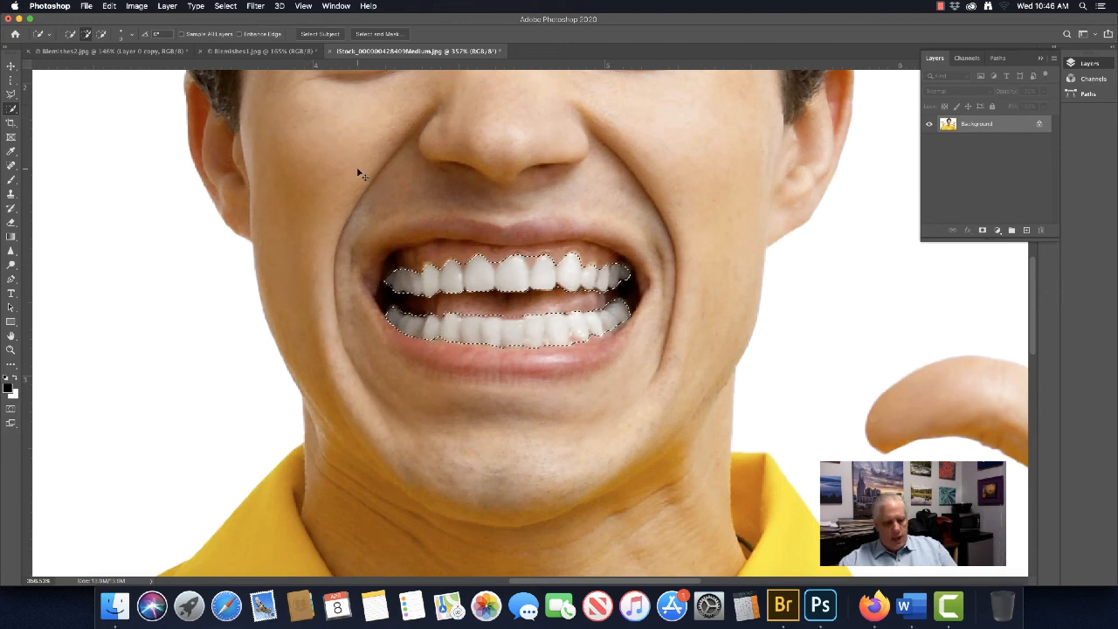
key(super+d)
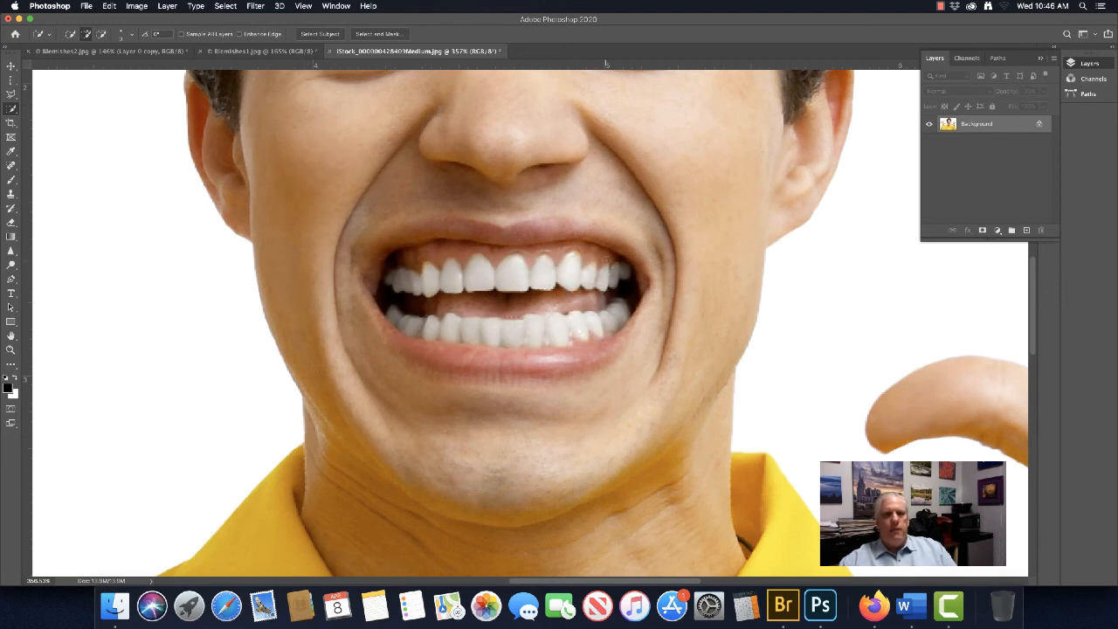
click(11, 66)
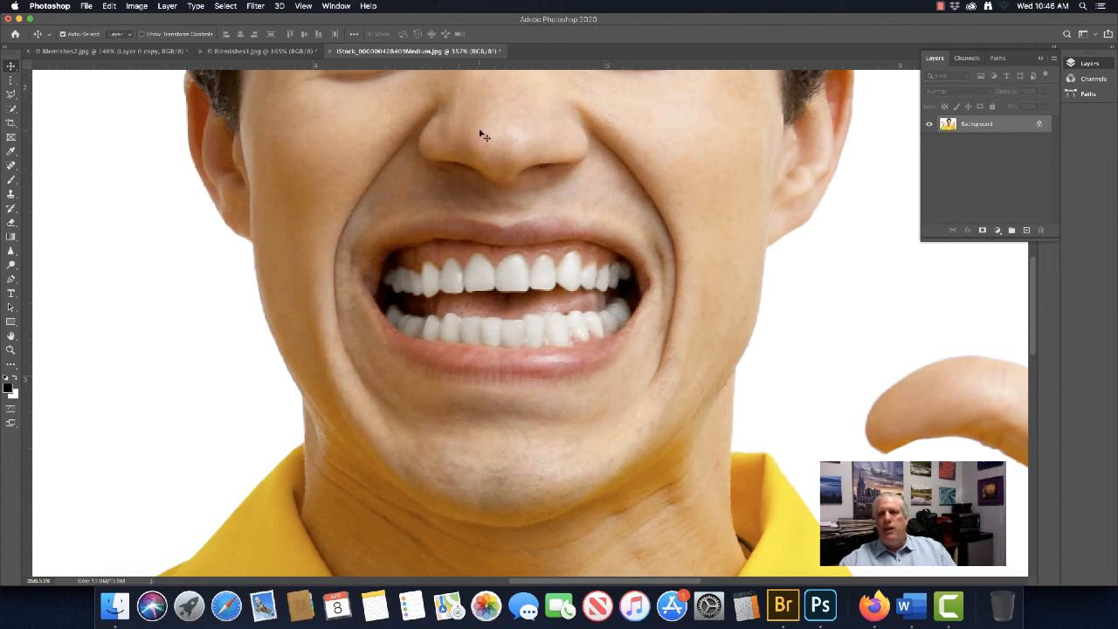
Compare the teeth in the original Open history state with the final Deselect state, ending on Deselect, and view the whole portrait.
click(336, 6)
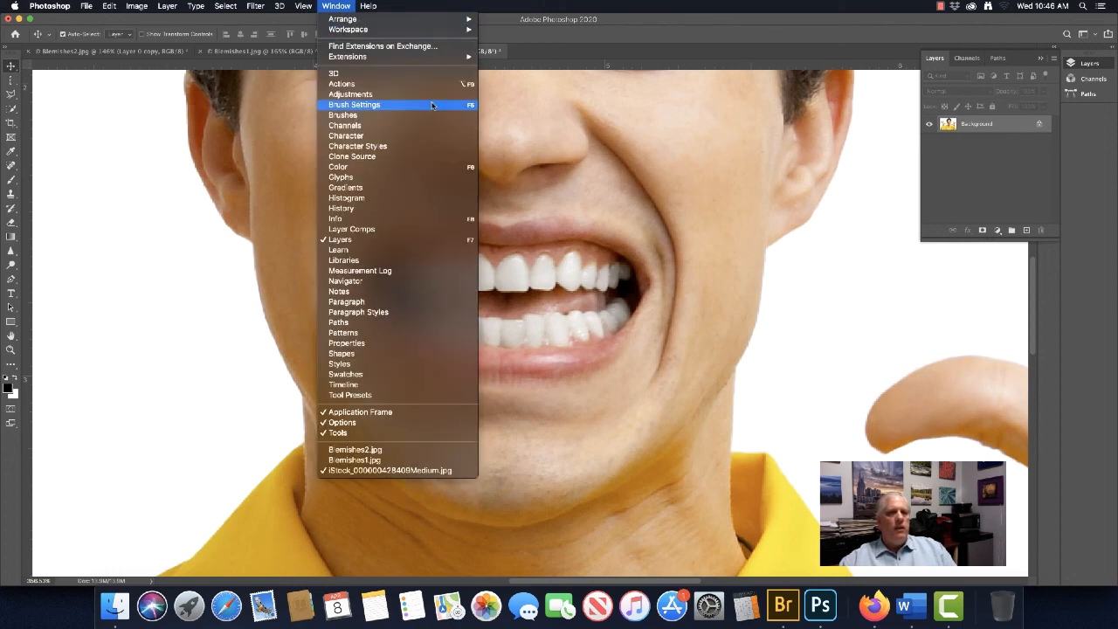
click(389, 208)
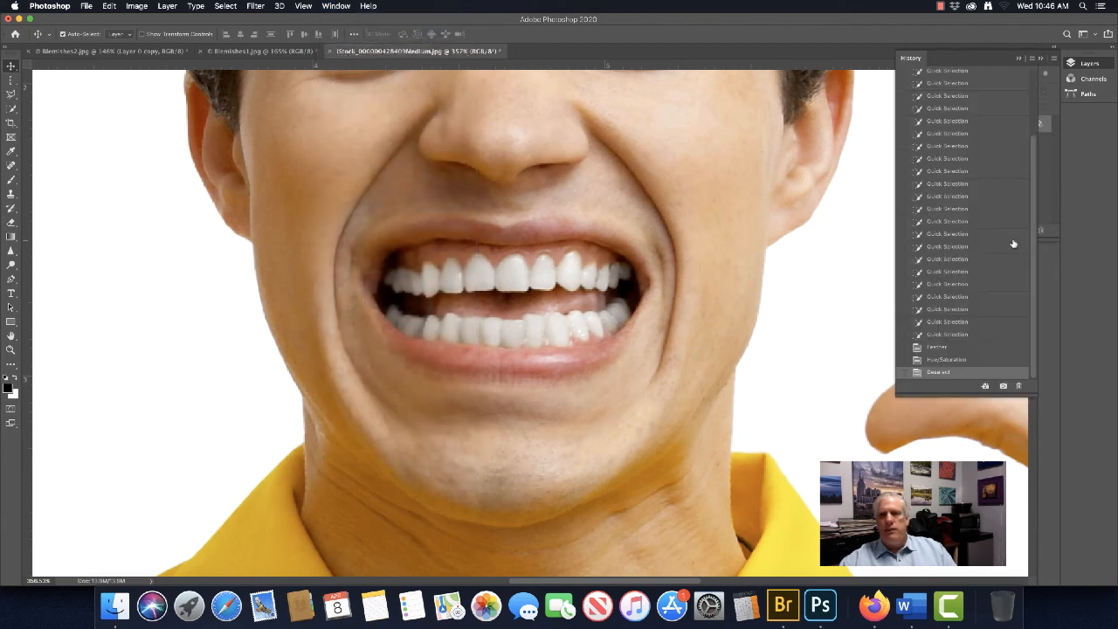
drag(1034, 181, 1034, 91)
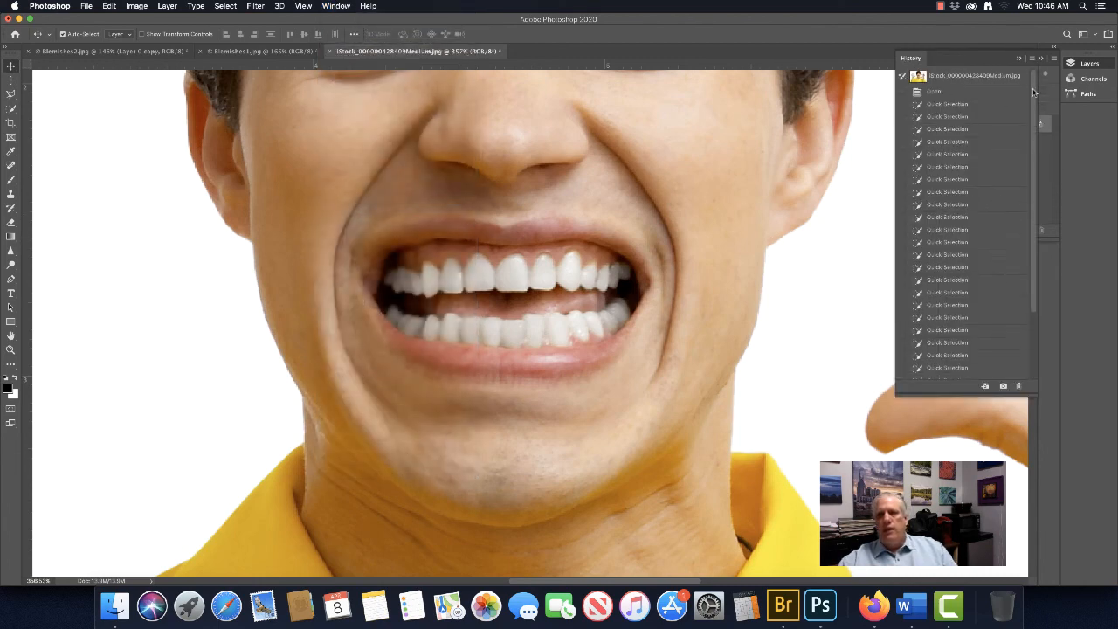
click(933, 92)
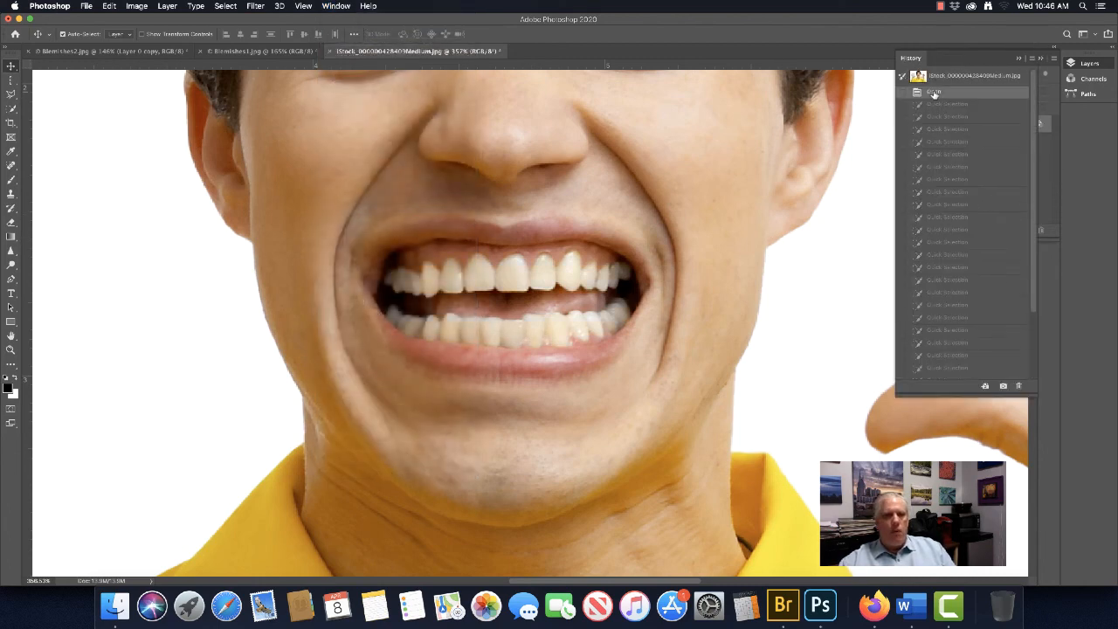
drag(1037, 120, 1035, 300)
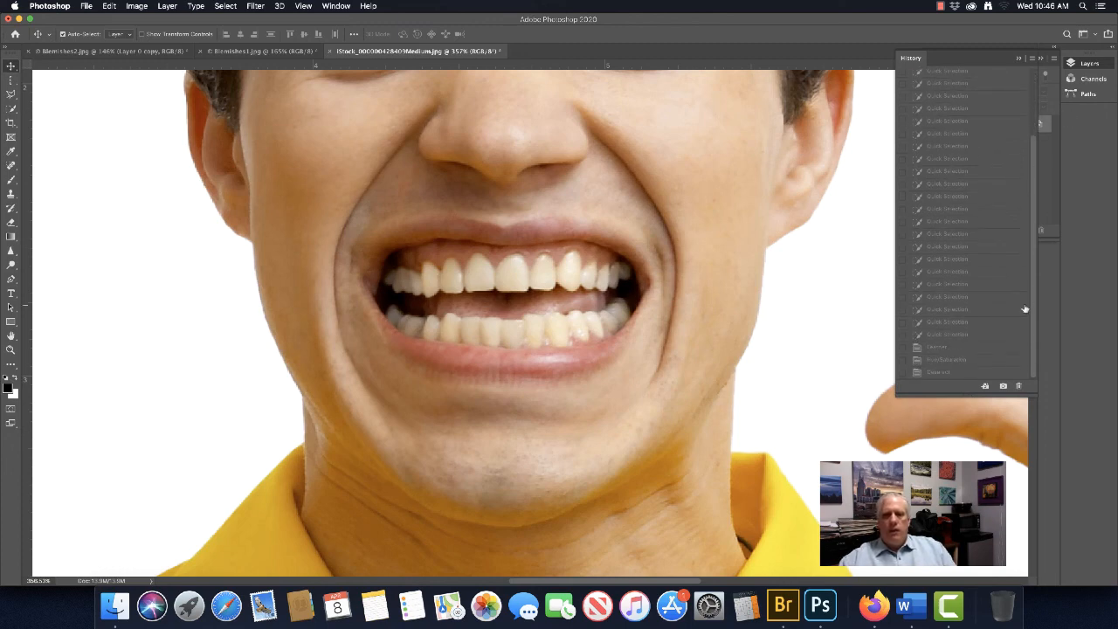
click(936, 374)
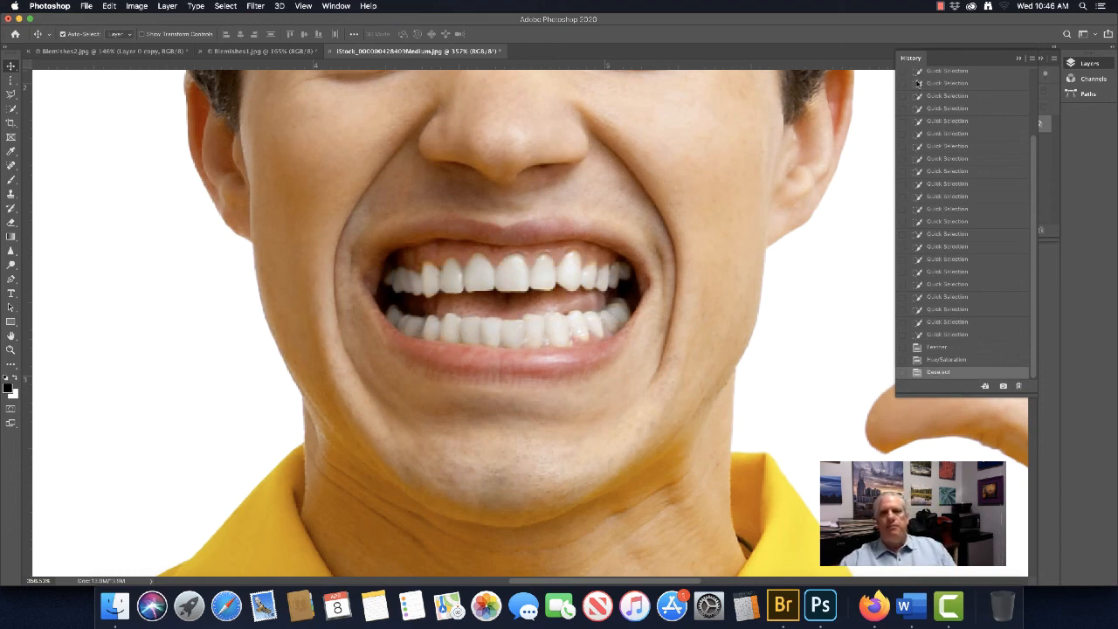
click(915, 59)
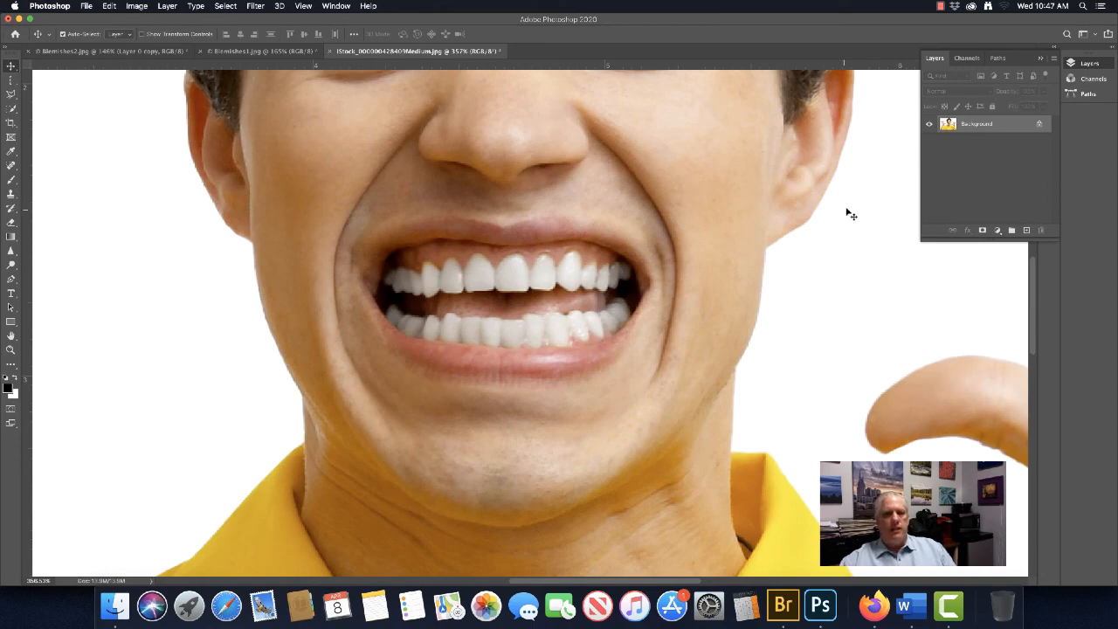
scroll(826, 237, down, 5)
scroll(827, 237, down, 8)
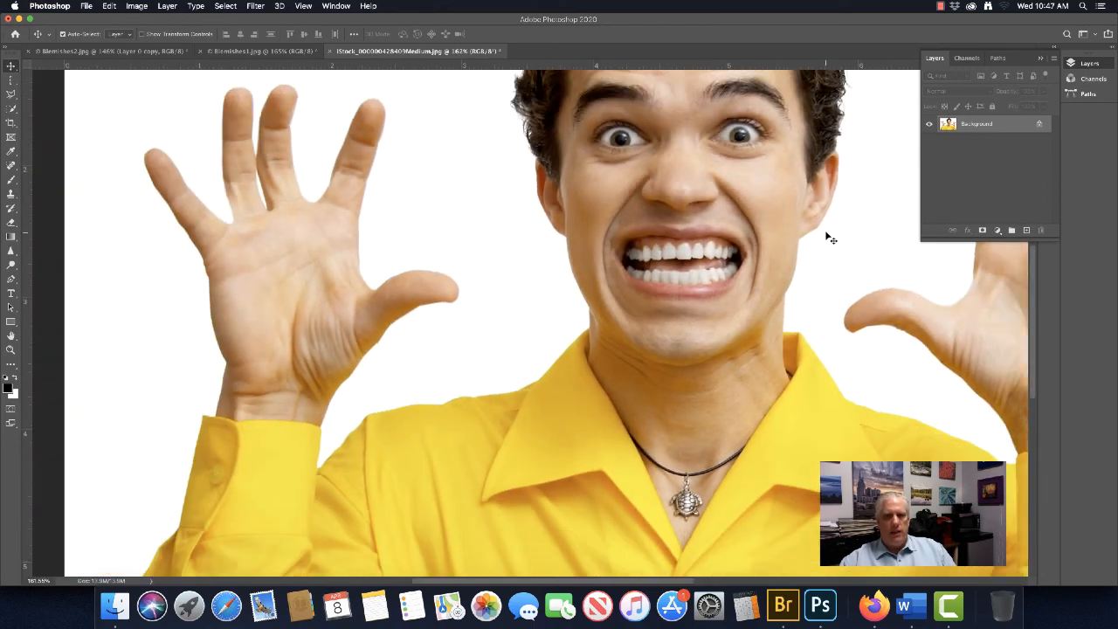
scroll(827, 236, up, 1)
scroll(828, 236, down, 2)
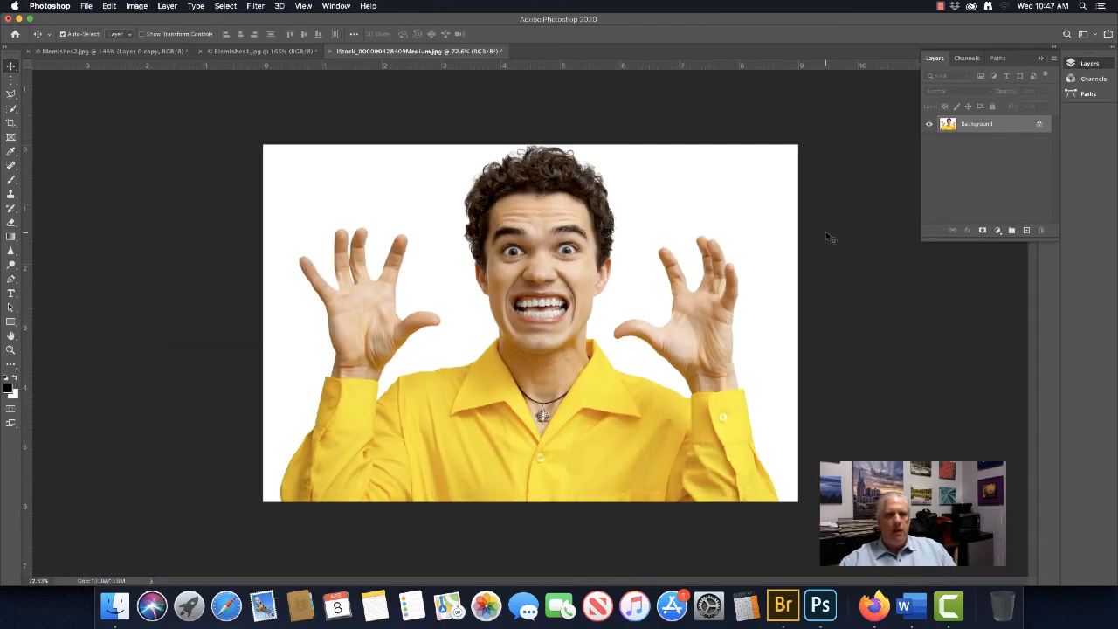
scroll(826, 236, up, 2)
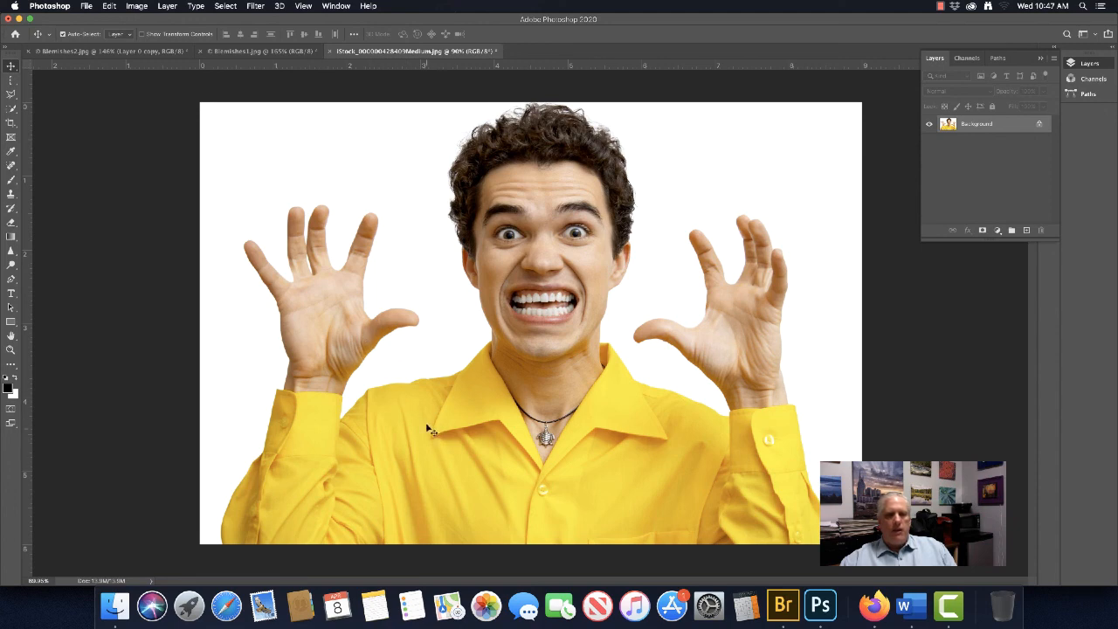
click(950, 611)
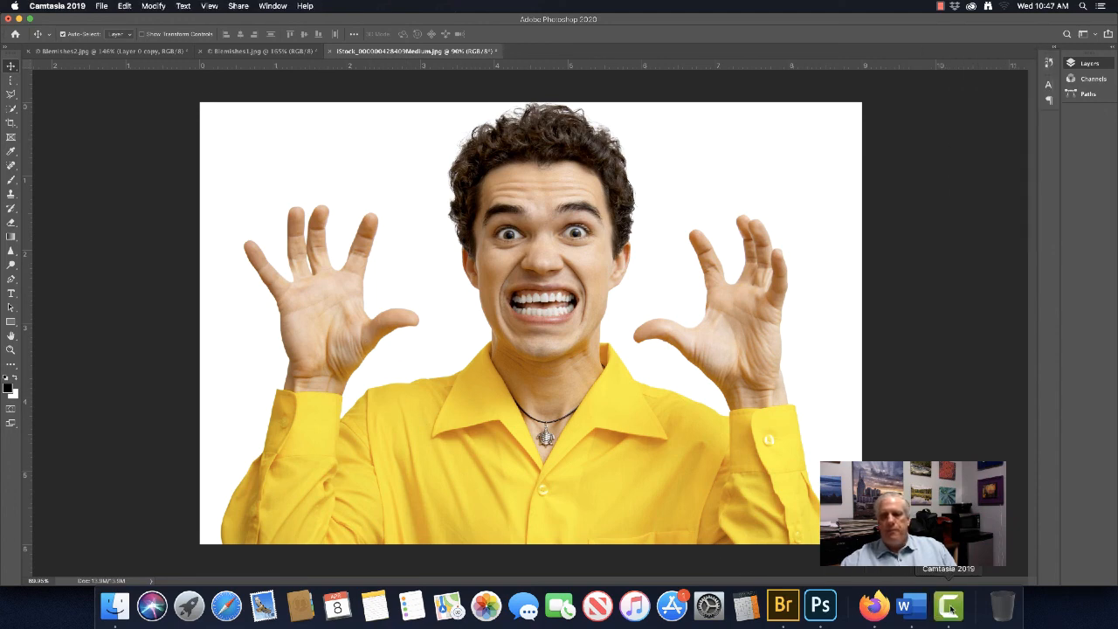
click(101, 5)
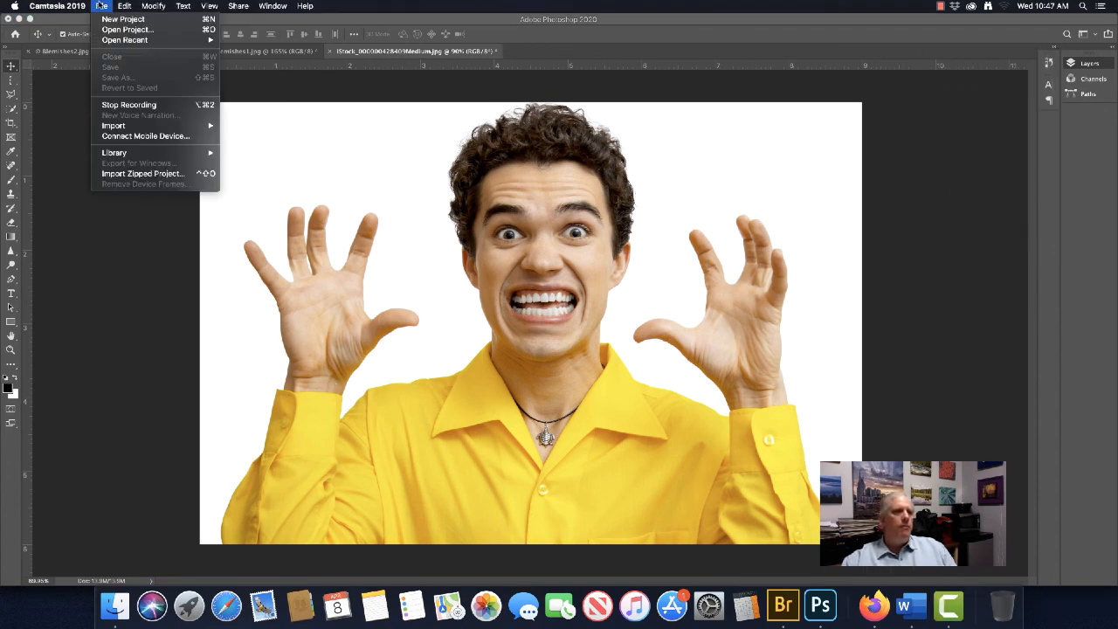
click(119, 106)
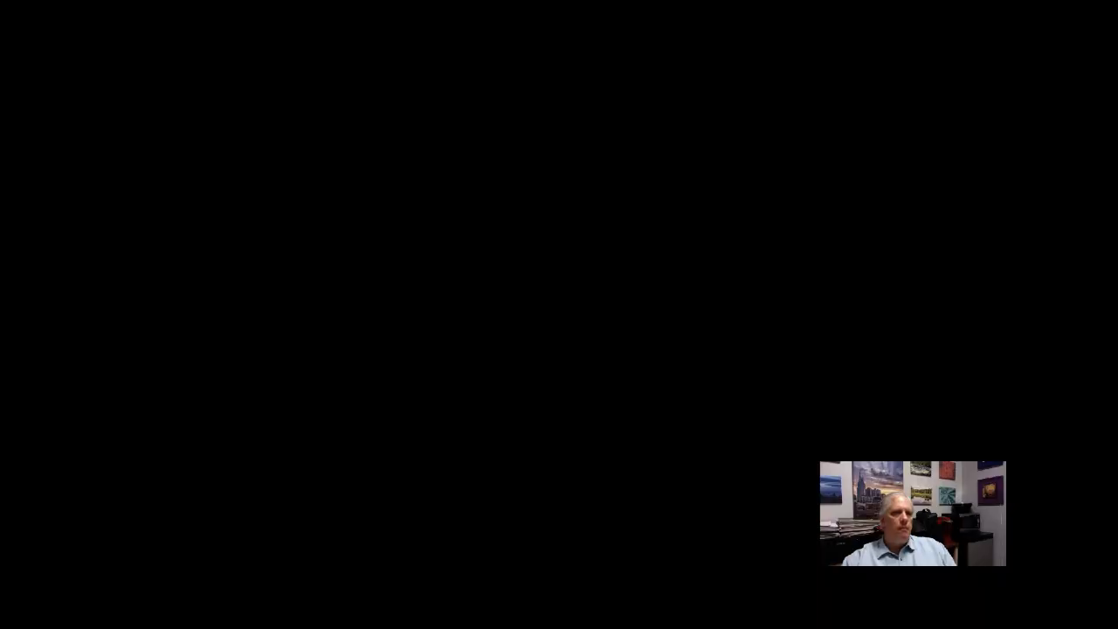